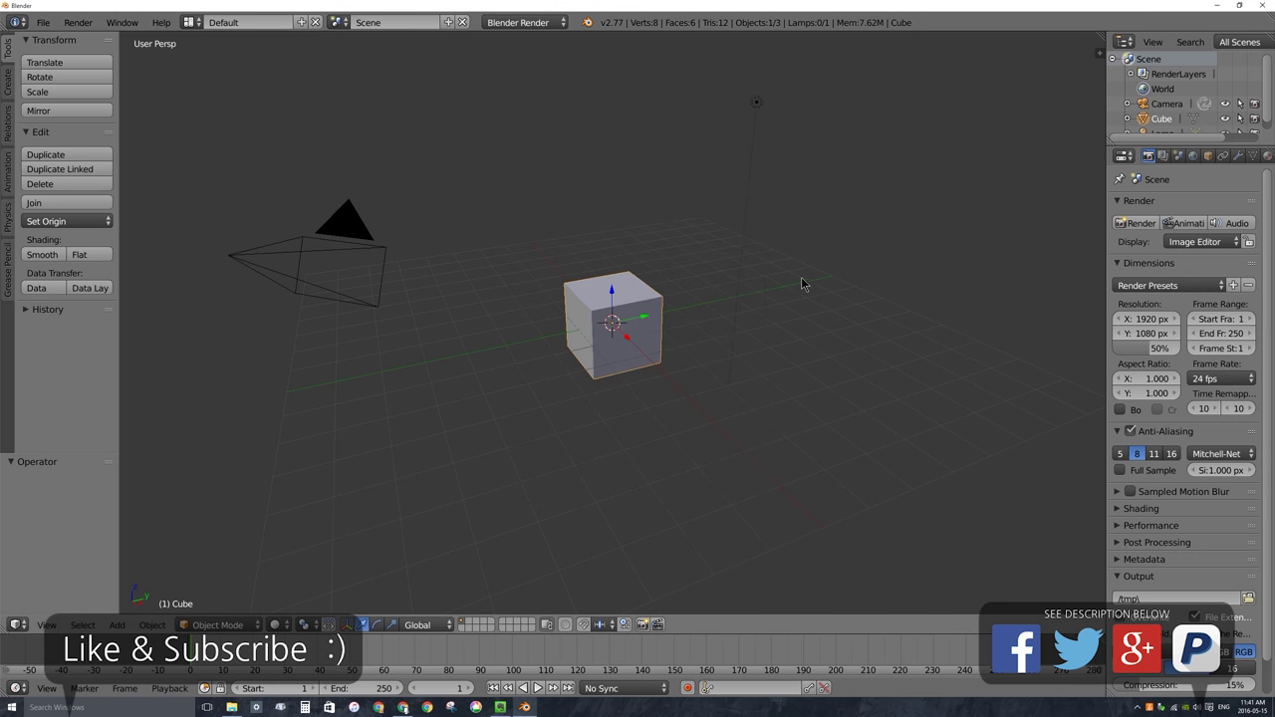
Cycle the viewport through camera view, free perspective, then front, right and top views.
key("KP_0")
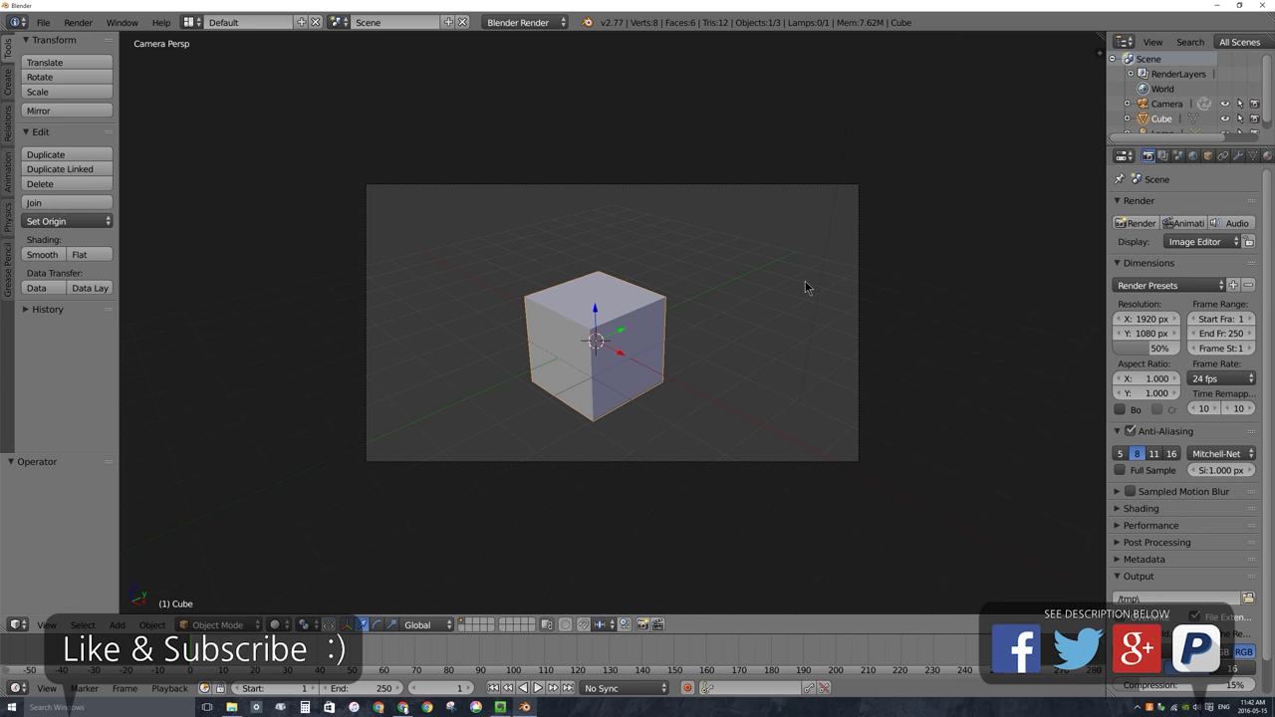
key("KP_0")
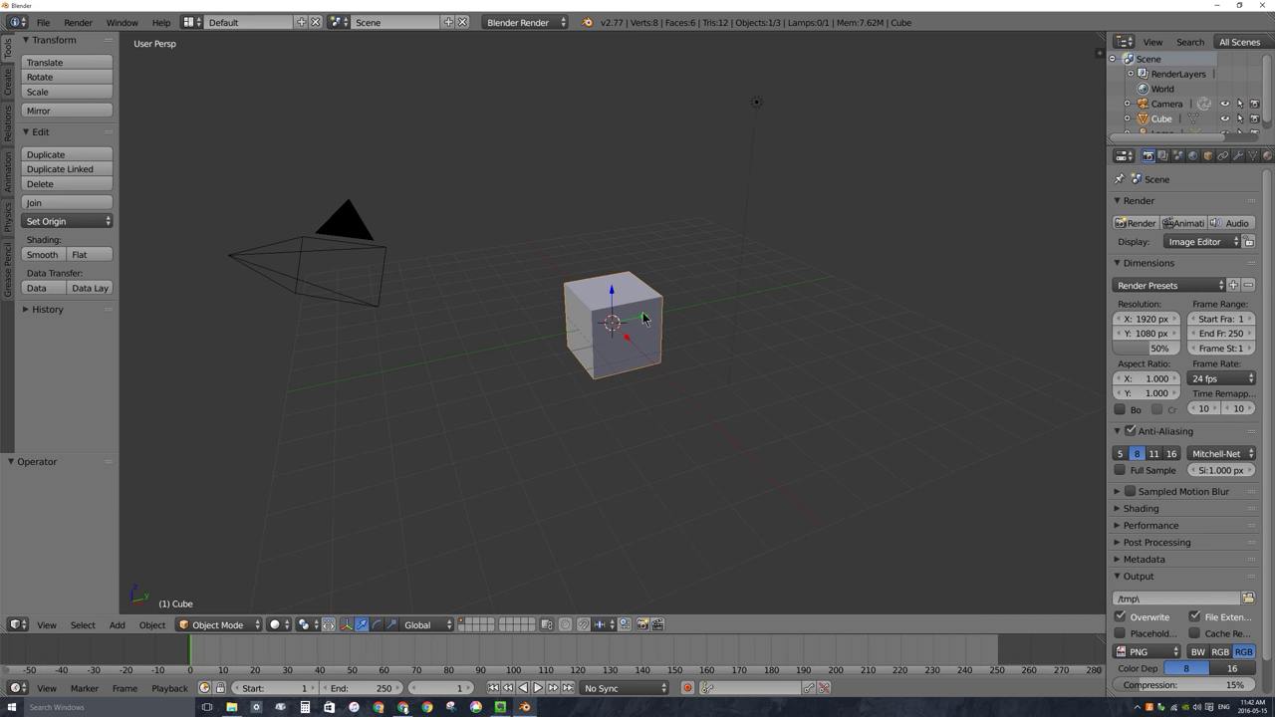
key("KP_1")
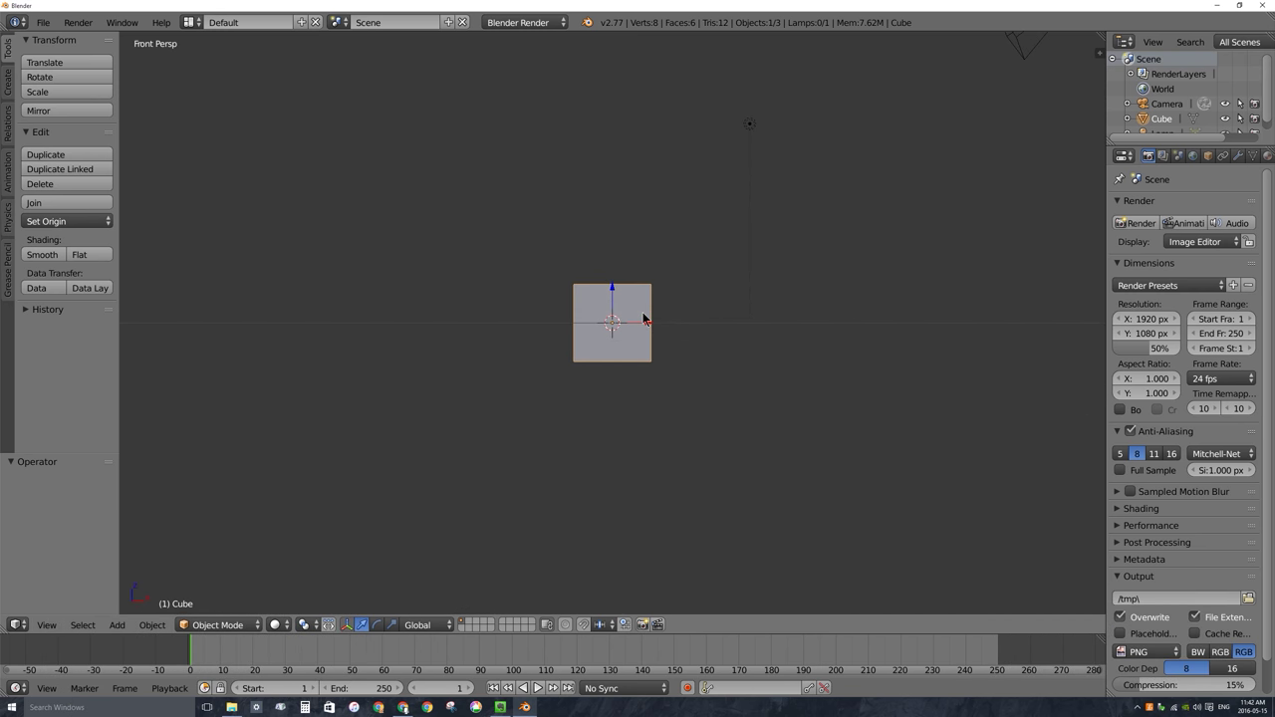
key("KP_3")
key("KP_7")
Check Emulate Numpad on the Input tab of User Preferences, save user settings, close the window.
left_click(43, 23)
left_click(90, 187)
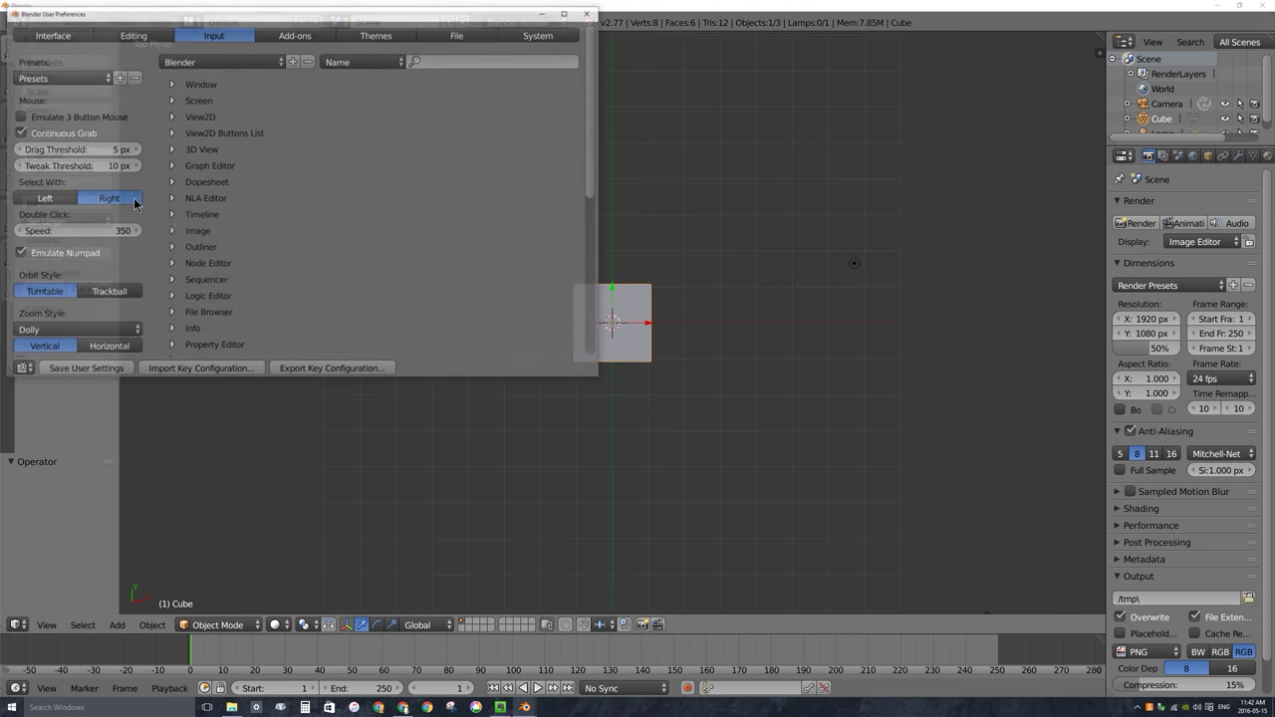
left_click_drag(213, 12, 543, 105)
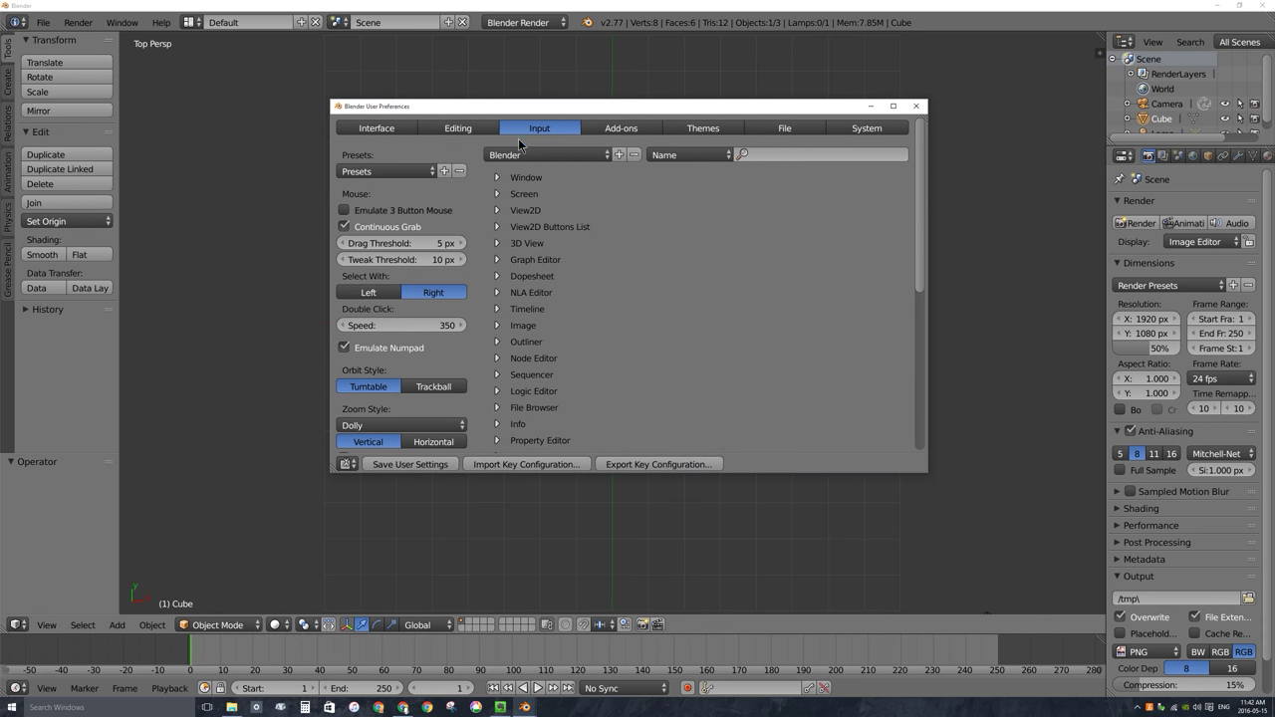
left_click(386, 130)
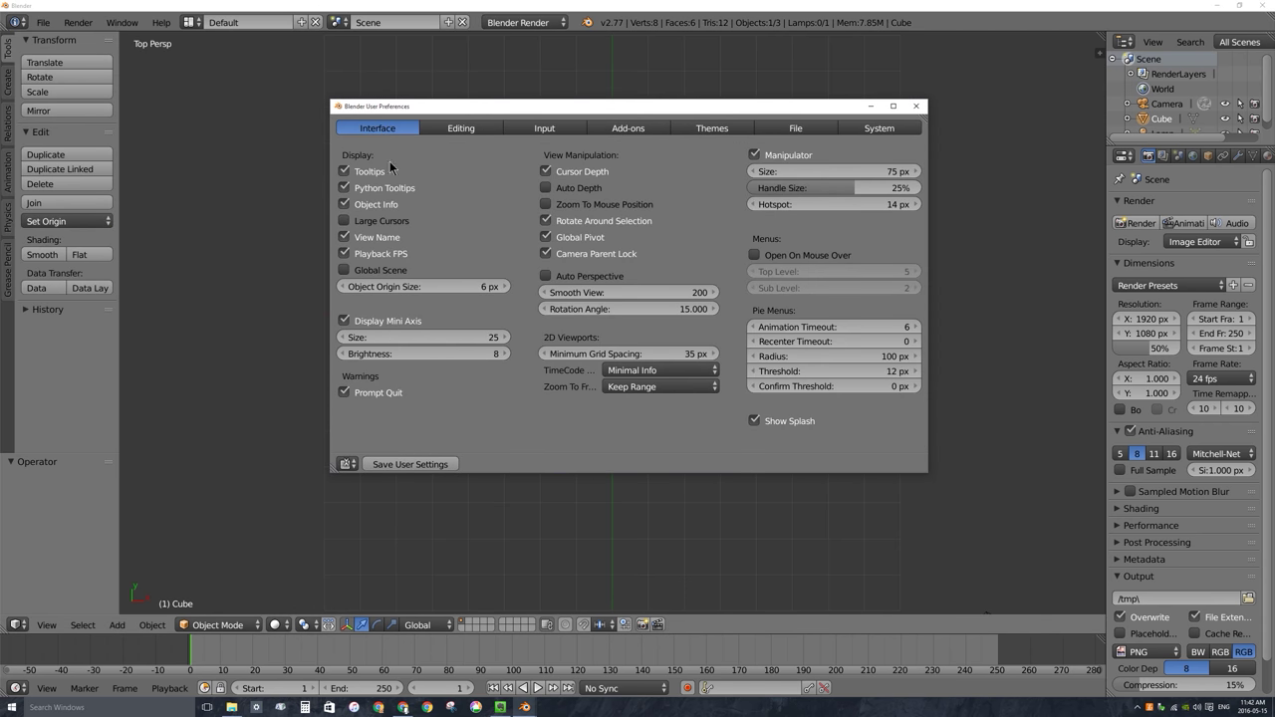
left_click(556, 132)
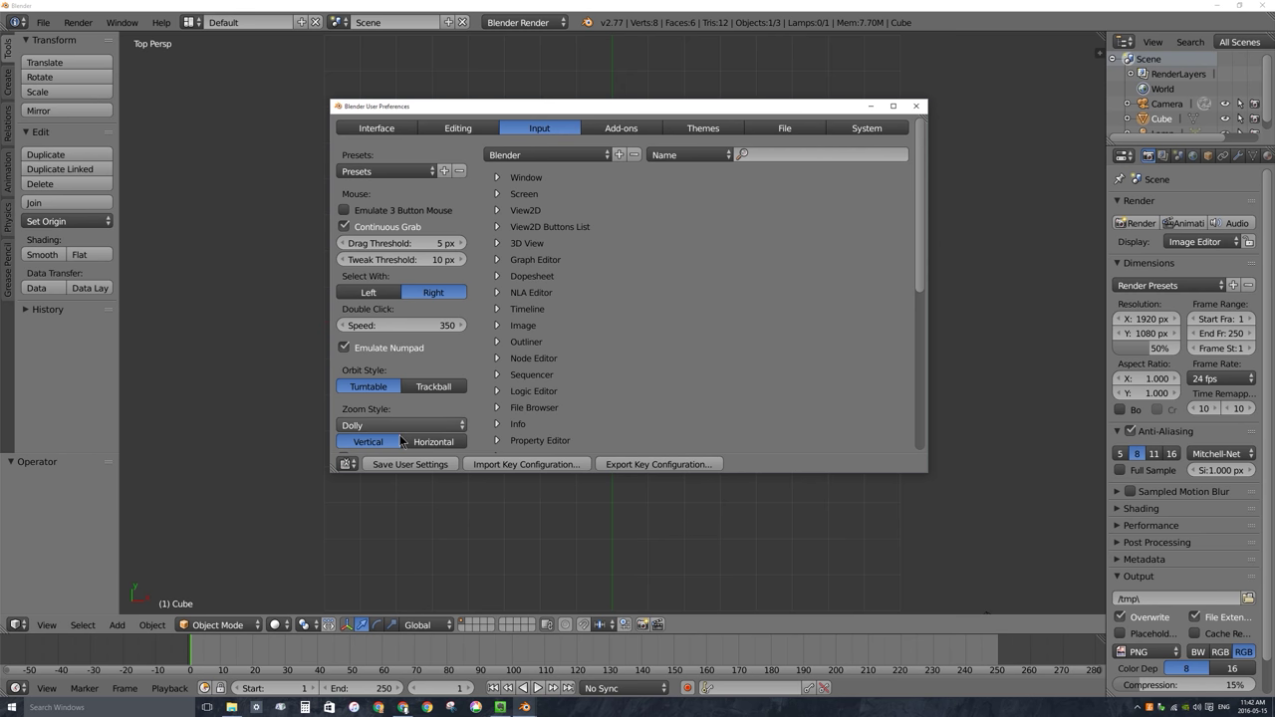
left_click(418, 464)
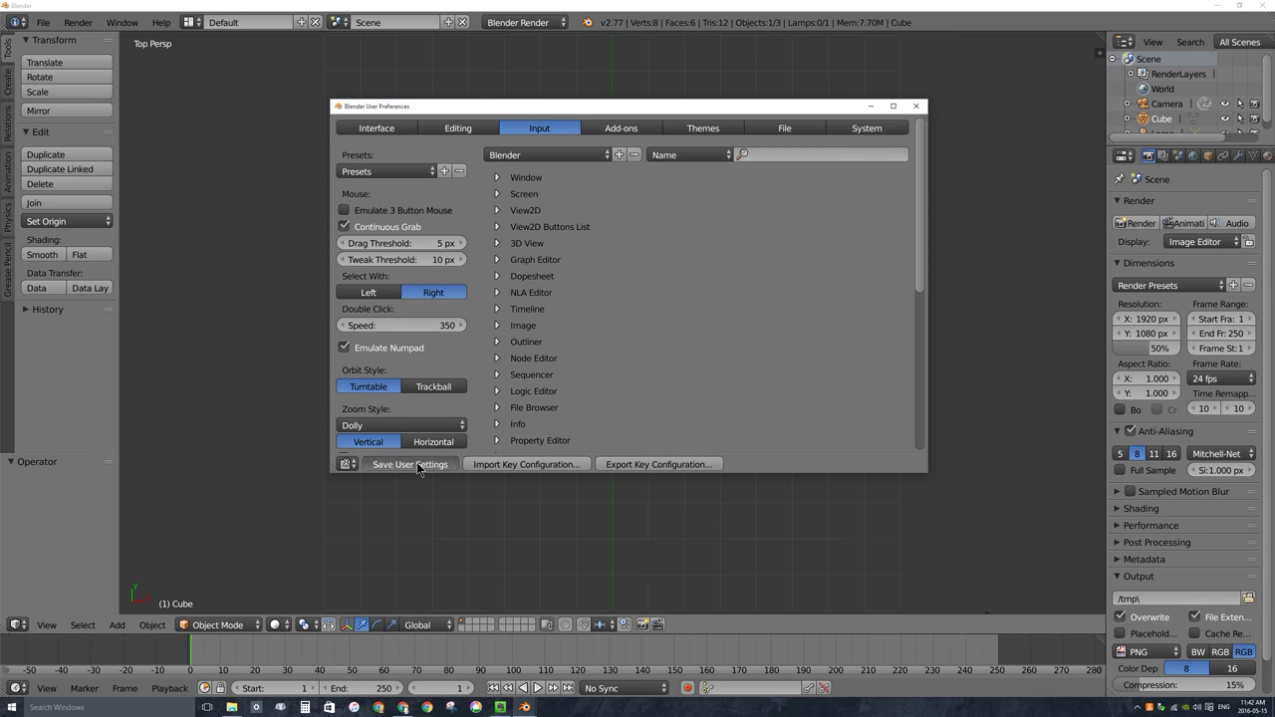
left_click(917, 107)
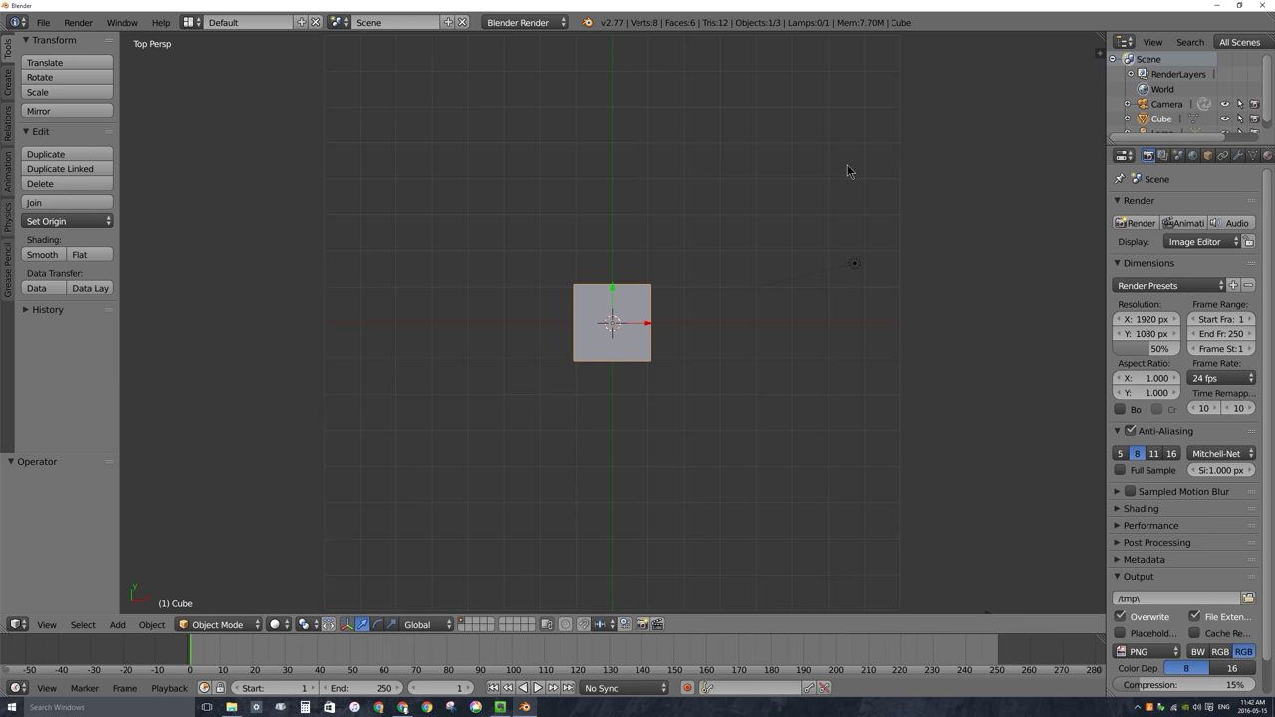
Toggle twice between the camera view and the top view of the cube.
key("KP_0")
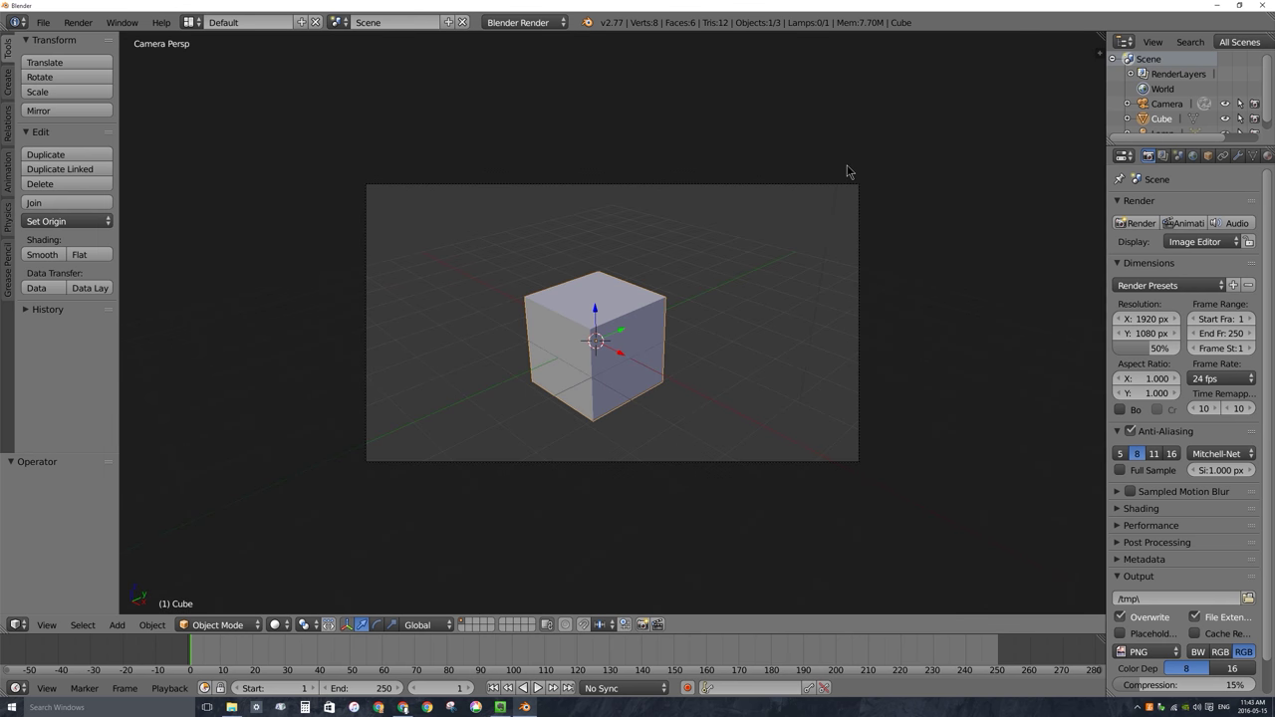
key("KP_7")
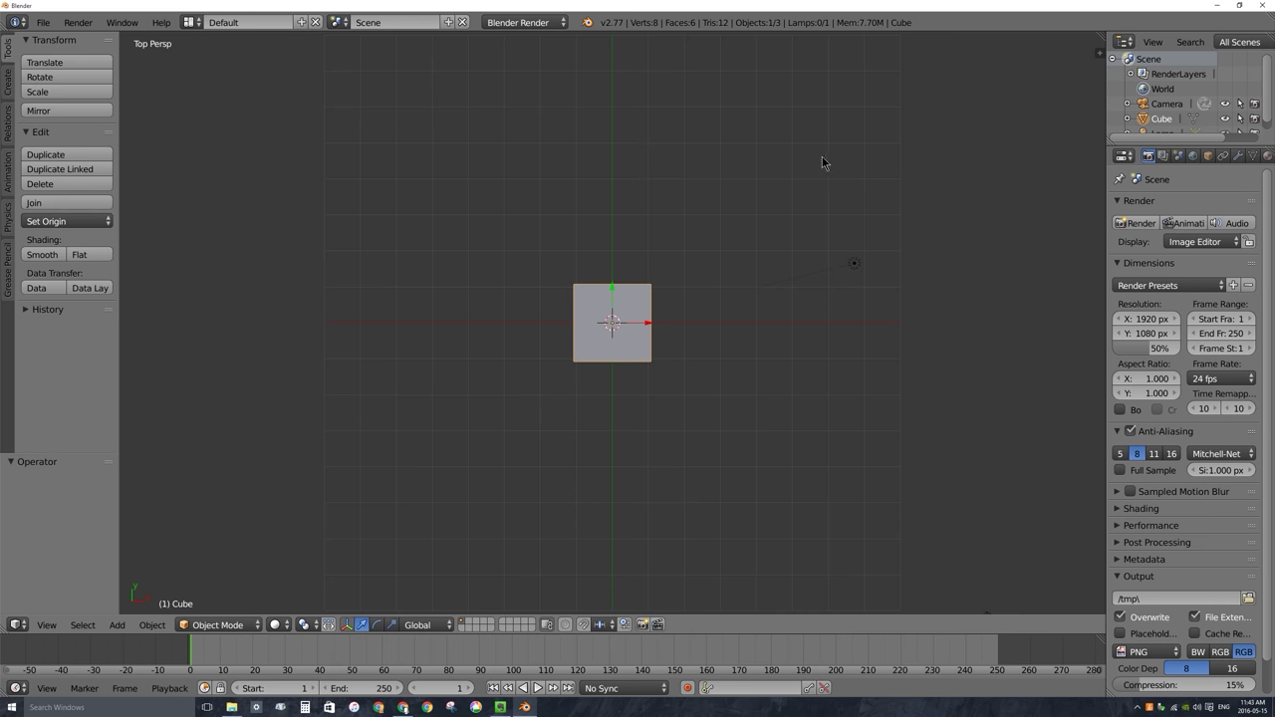
key("KP_0")
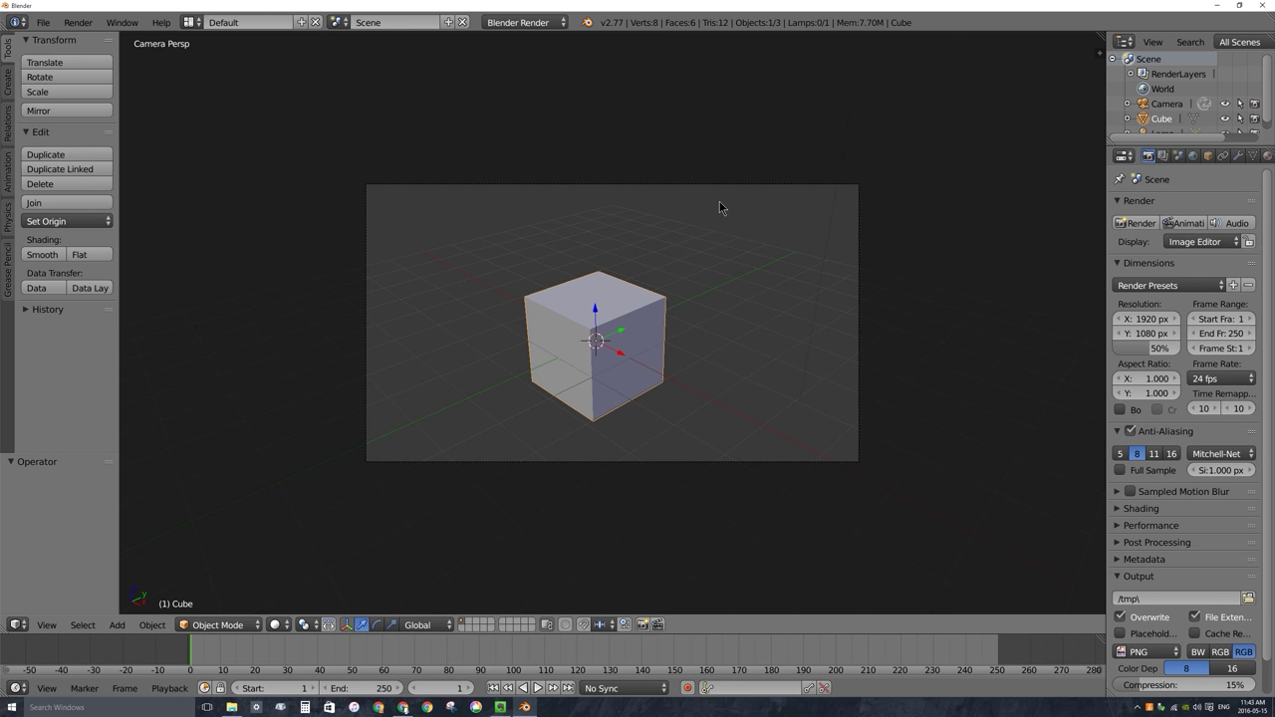
key("KP_7")
Orbit to reveal the camera, select it, and look through it via View > Camera.
middle_click_drag(735, 319, 520, 223)
right_click(520, 223)
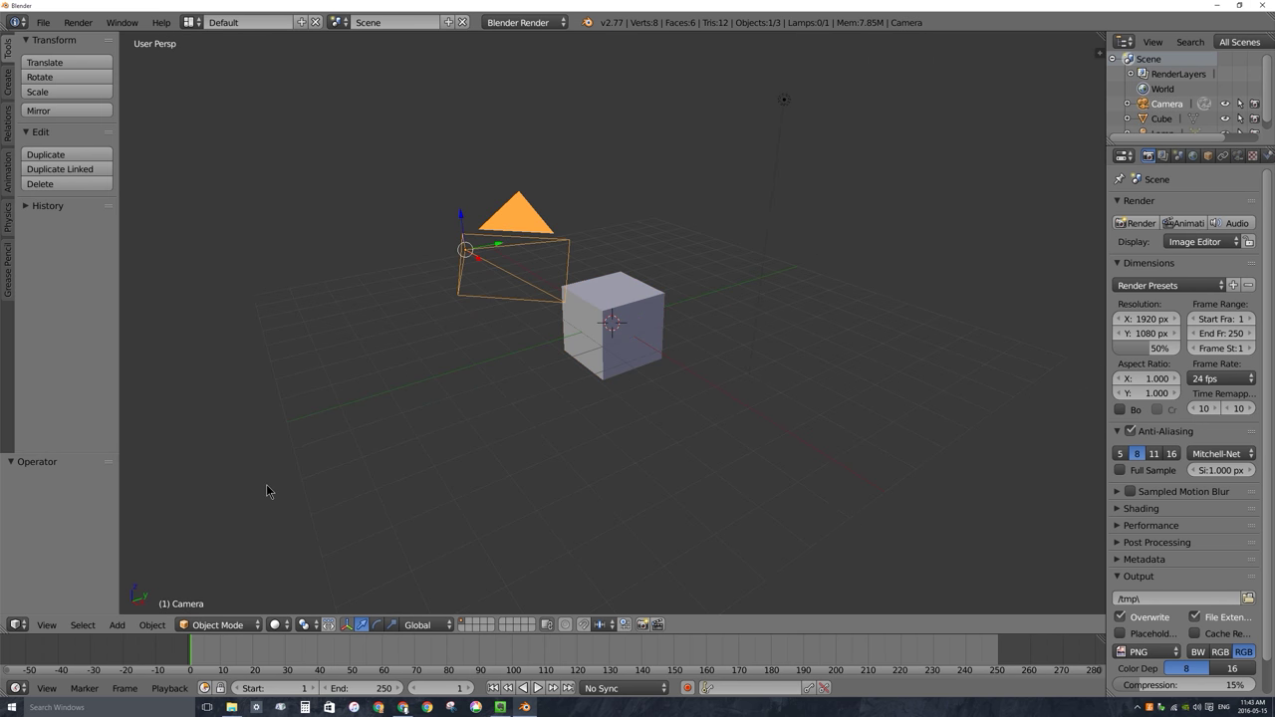
left_click(50, 625)
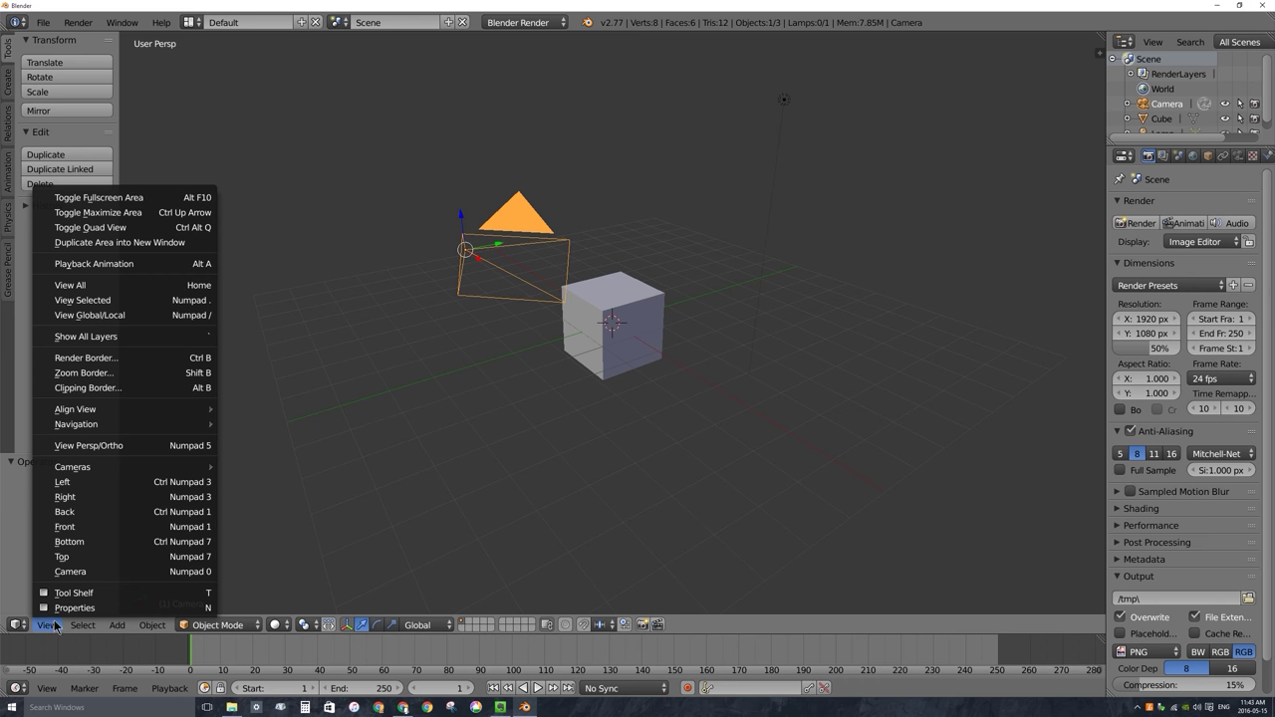
left_click(113, 571)
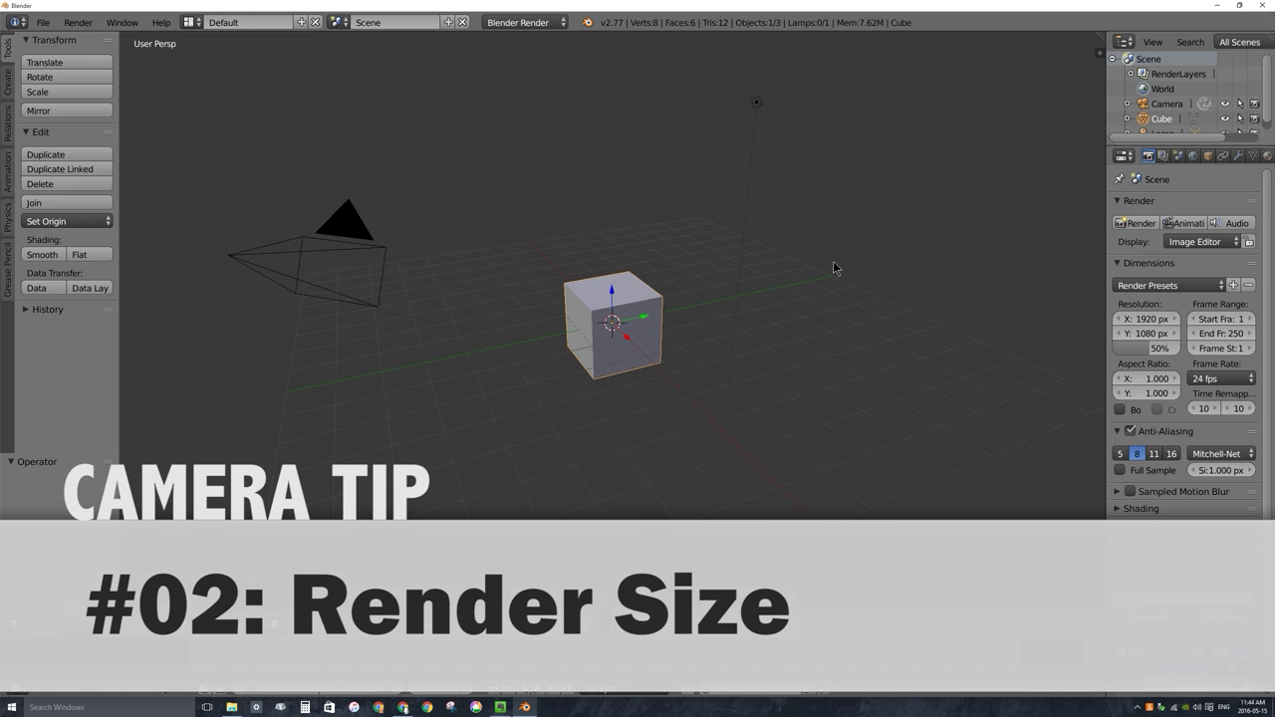
Enter camera view with Numpad 0 to frame the cube.
key("KP_0")
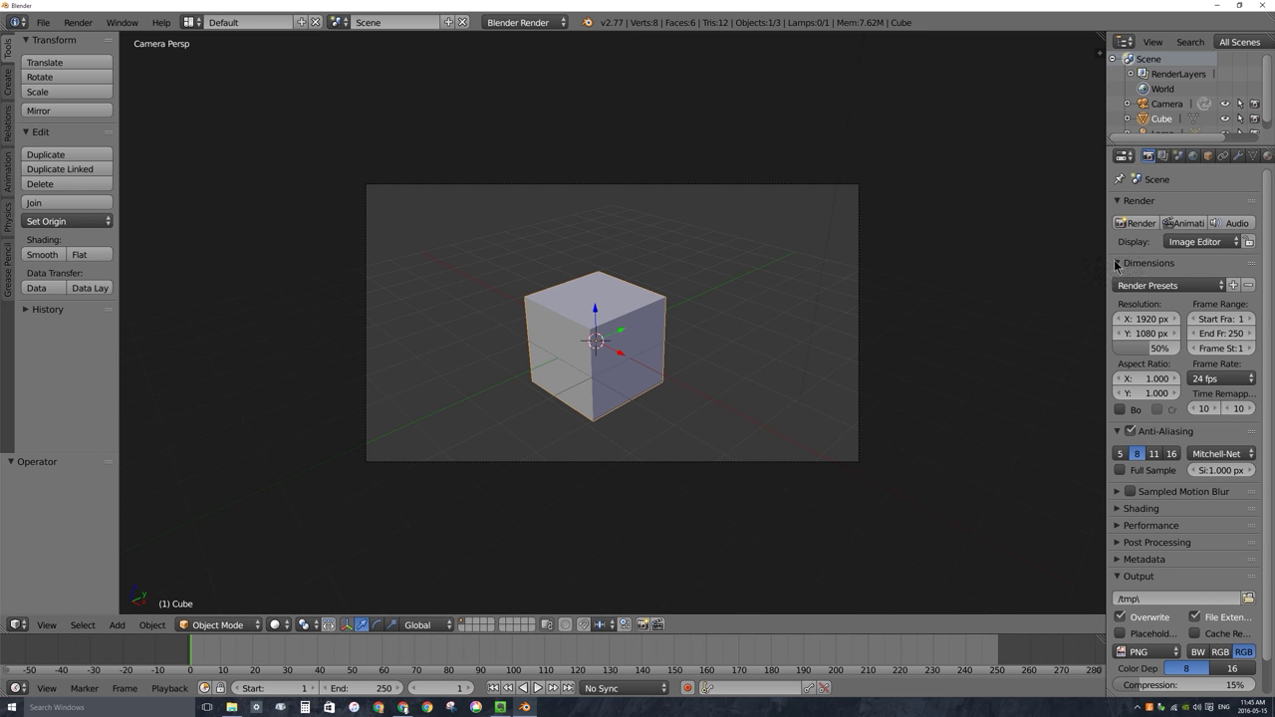
Widen the Properties area and render the camera's view of the cube.
left_click_drag(1104, 251, 981, 251)
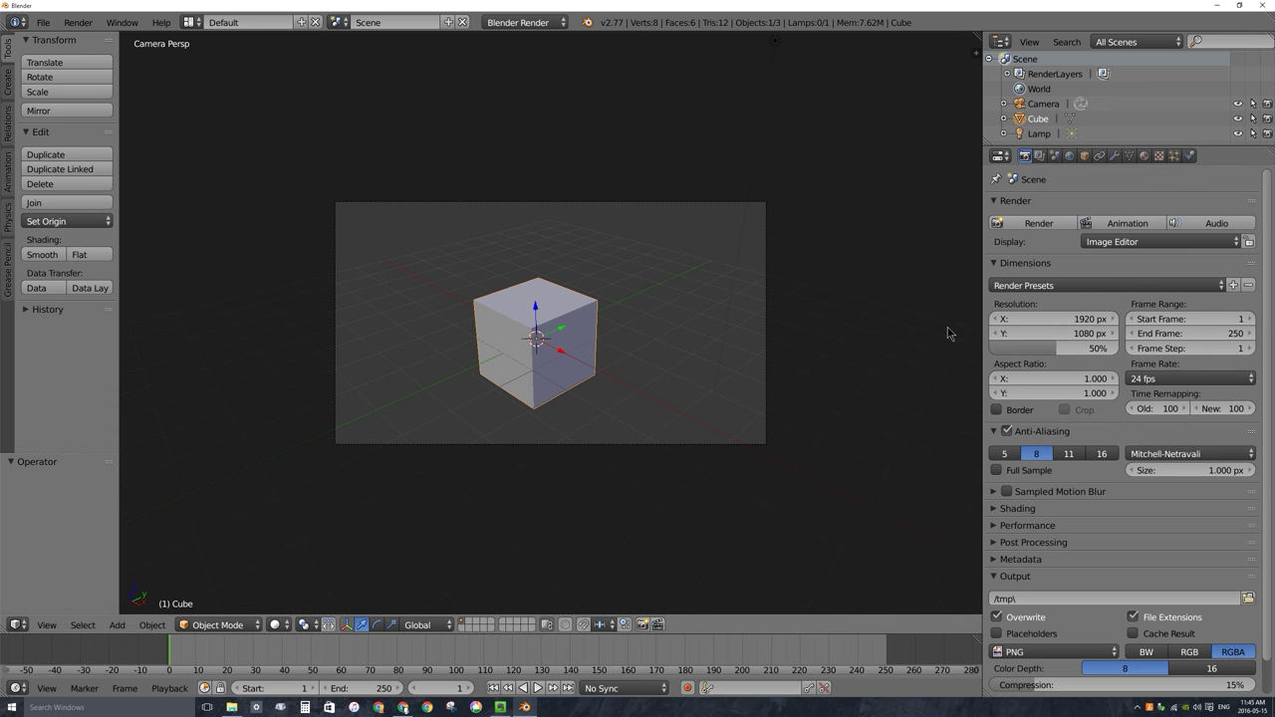
left_click(1036, 223)
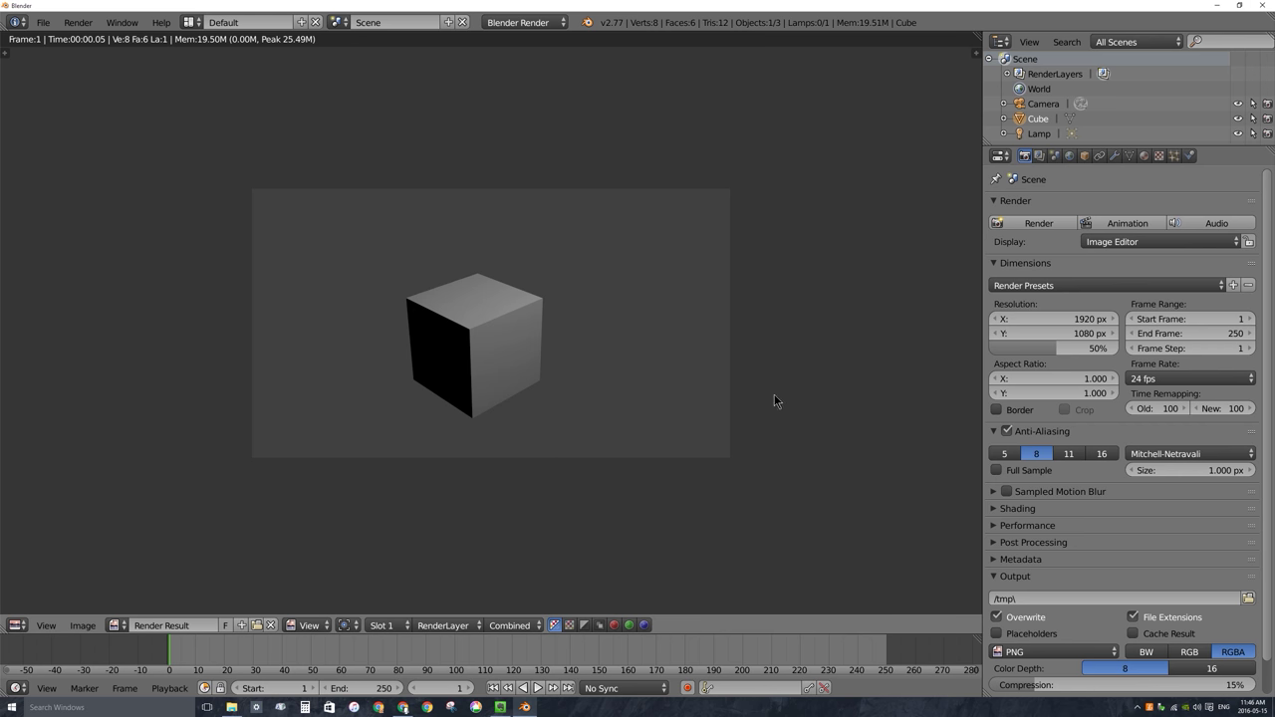
Set the resolution scale to 100% and re-render the cube at full 1920 × 1080.
key("Escape")
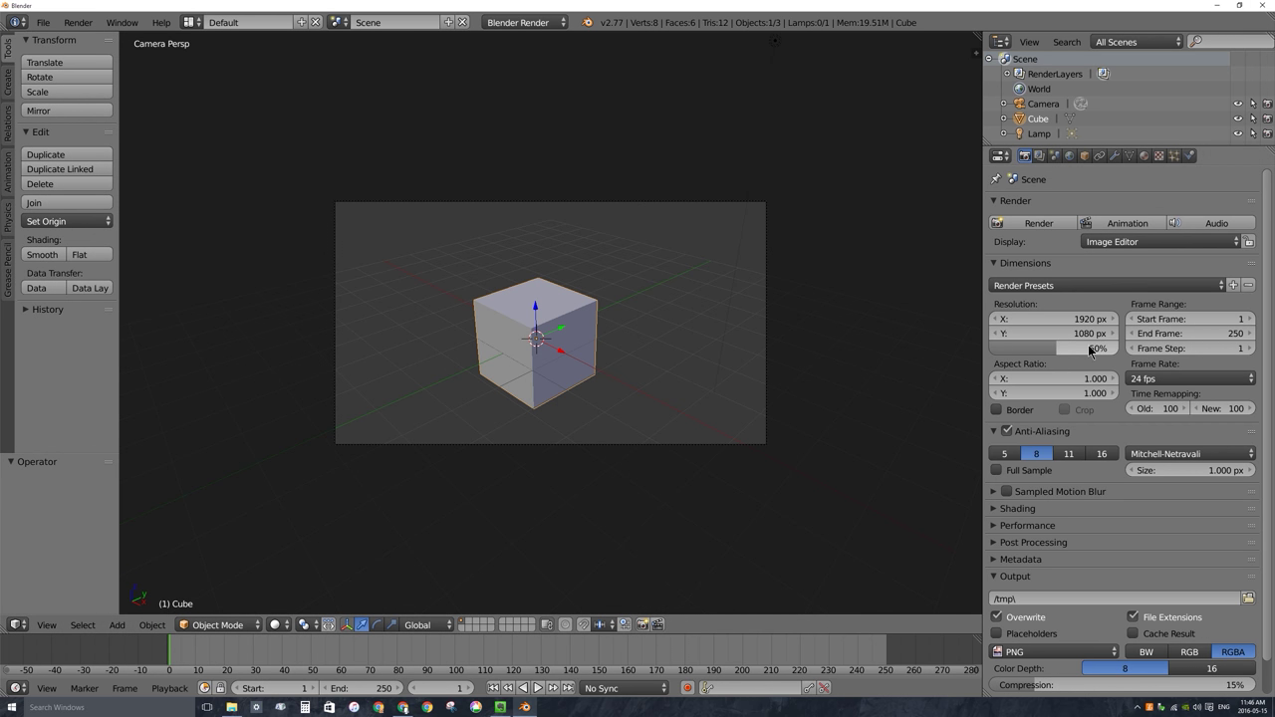
left_click_drag(1051, 349, 1106, 349)
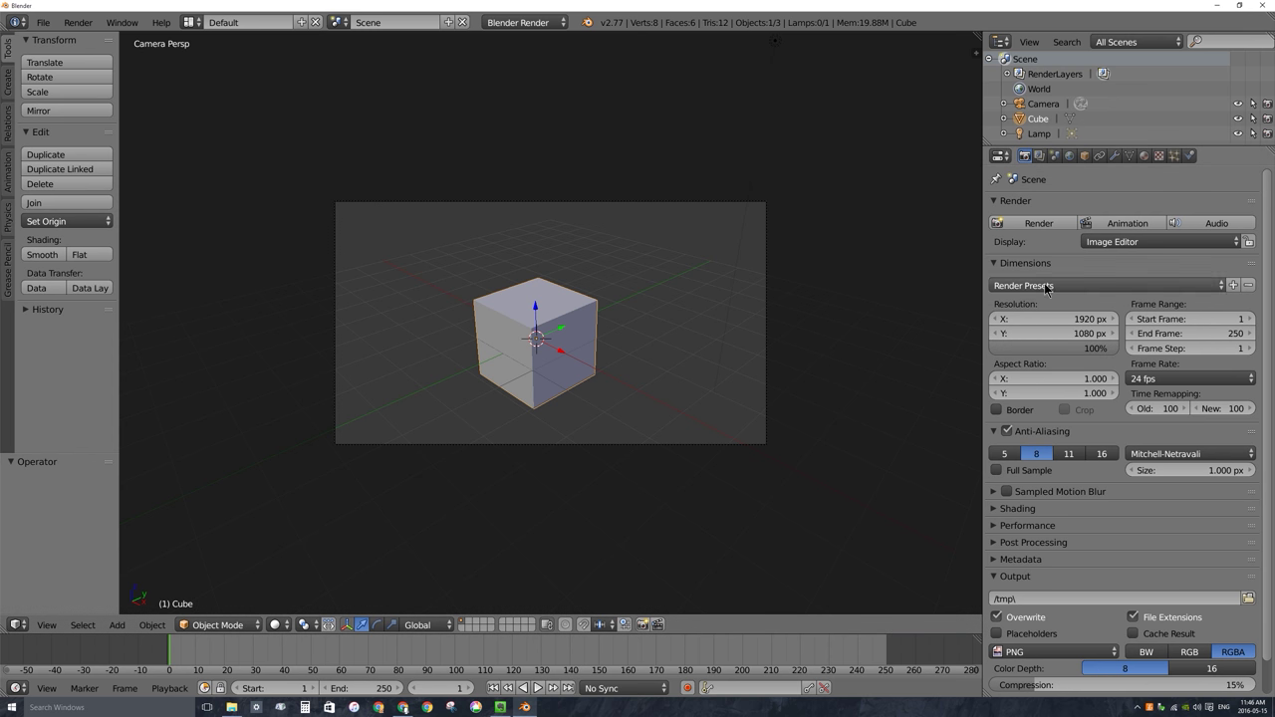
left_click(1036, 223)
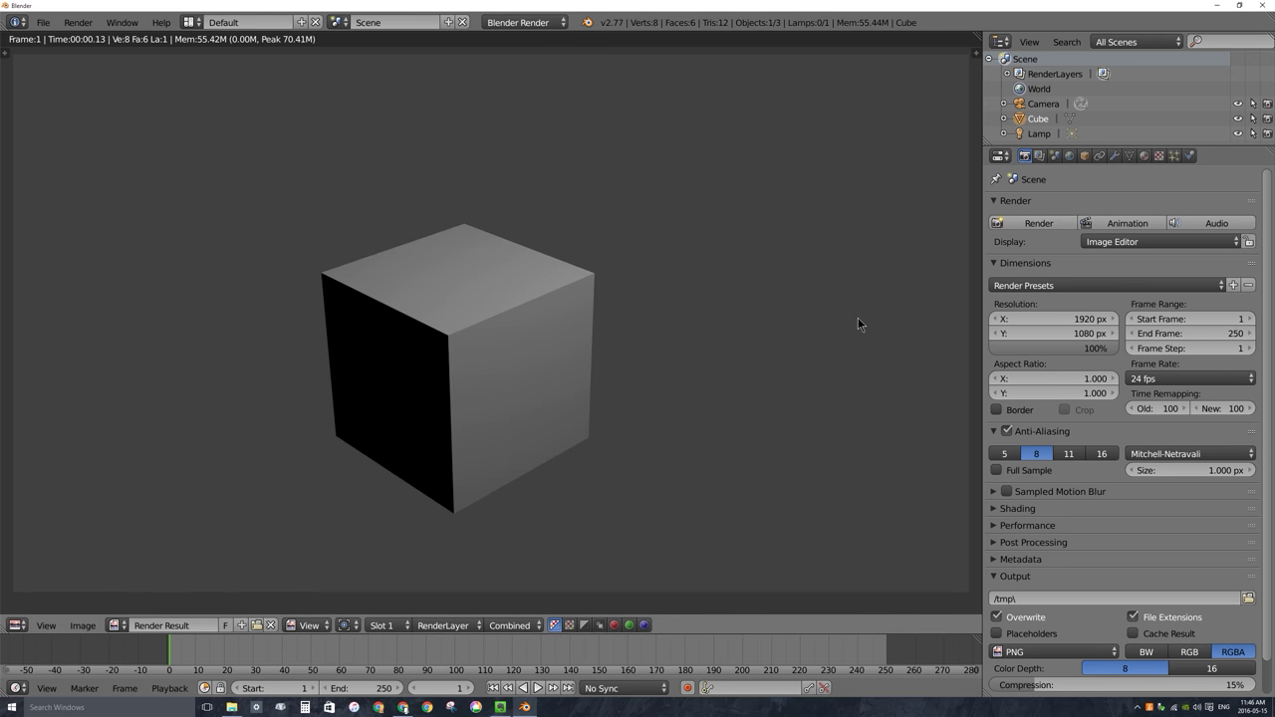
key("Escape")
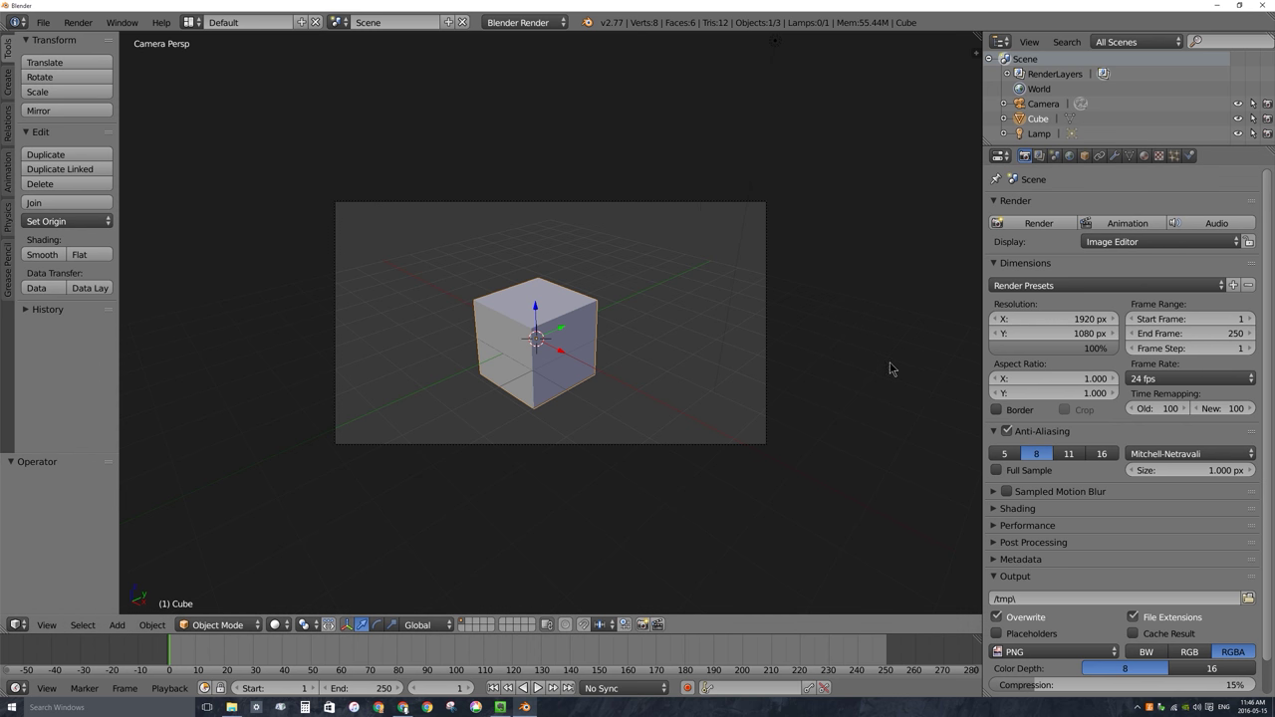
left_click(1062, 318)
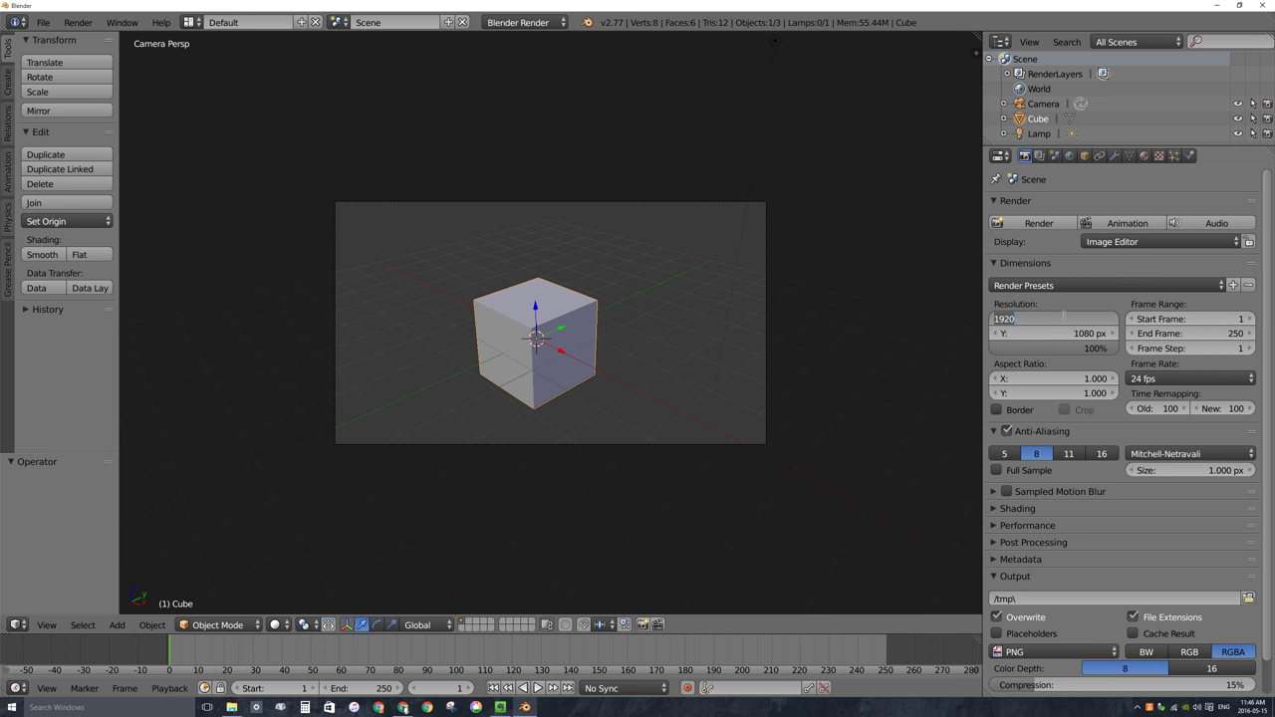
type("1000")
key("Tab")
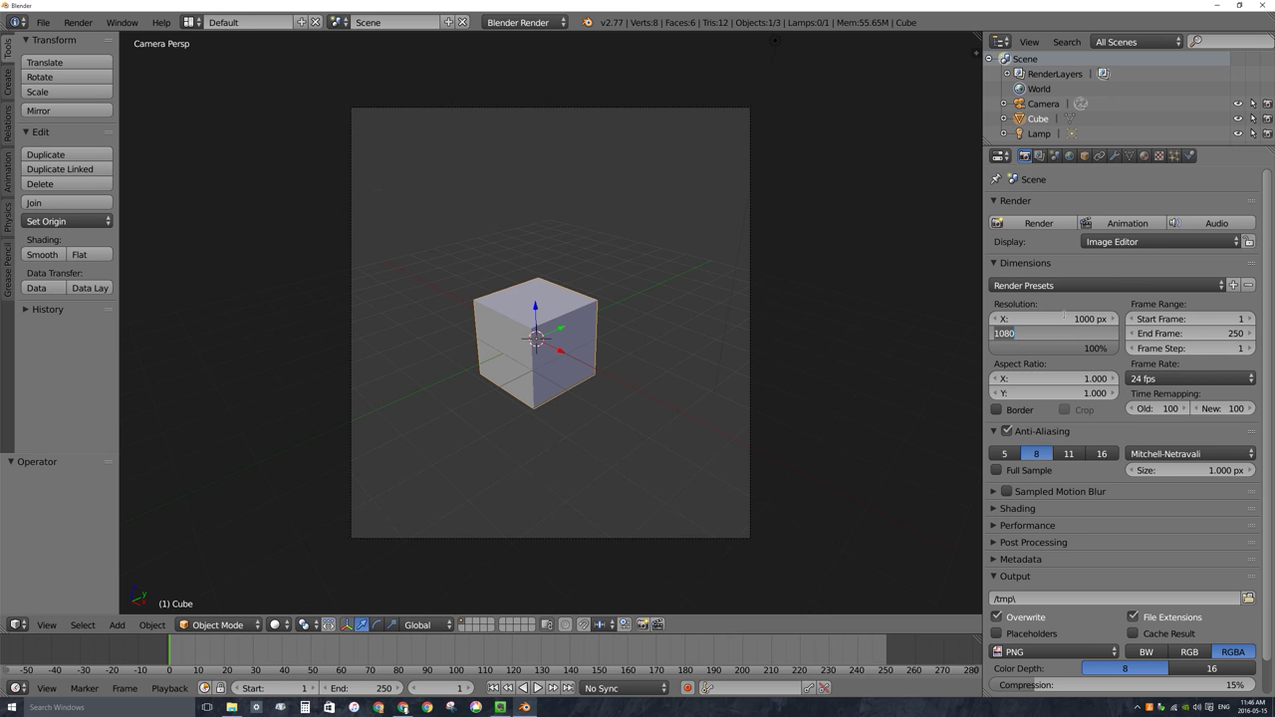
type("10")
key("Return")
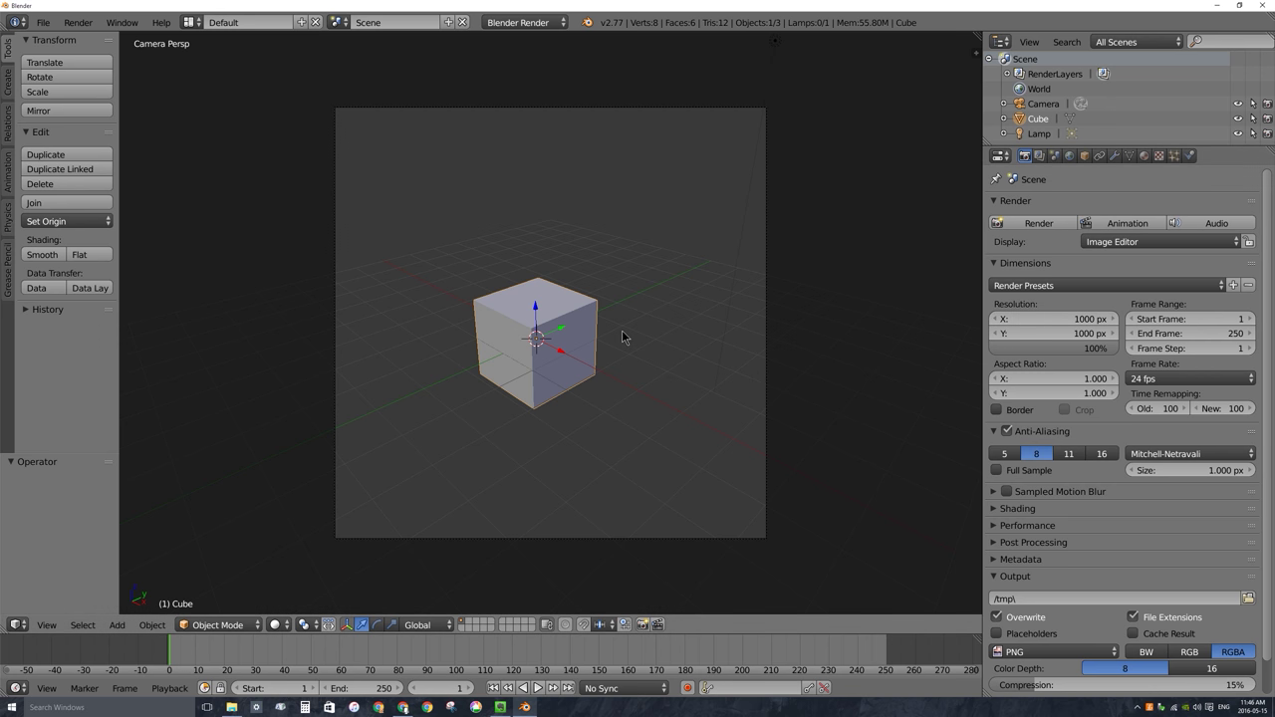
key("KP_0")
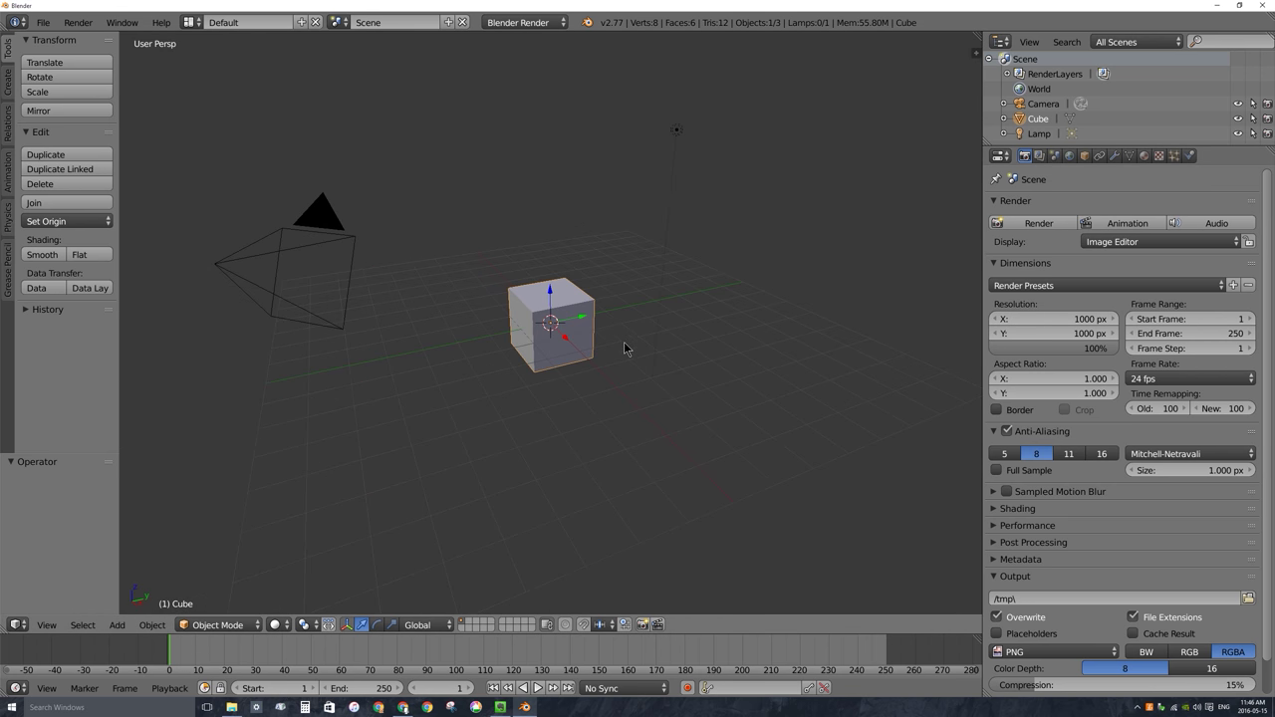
right_click(339, 239)
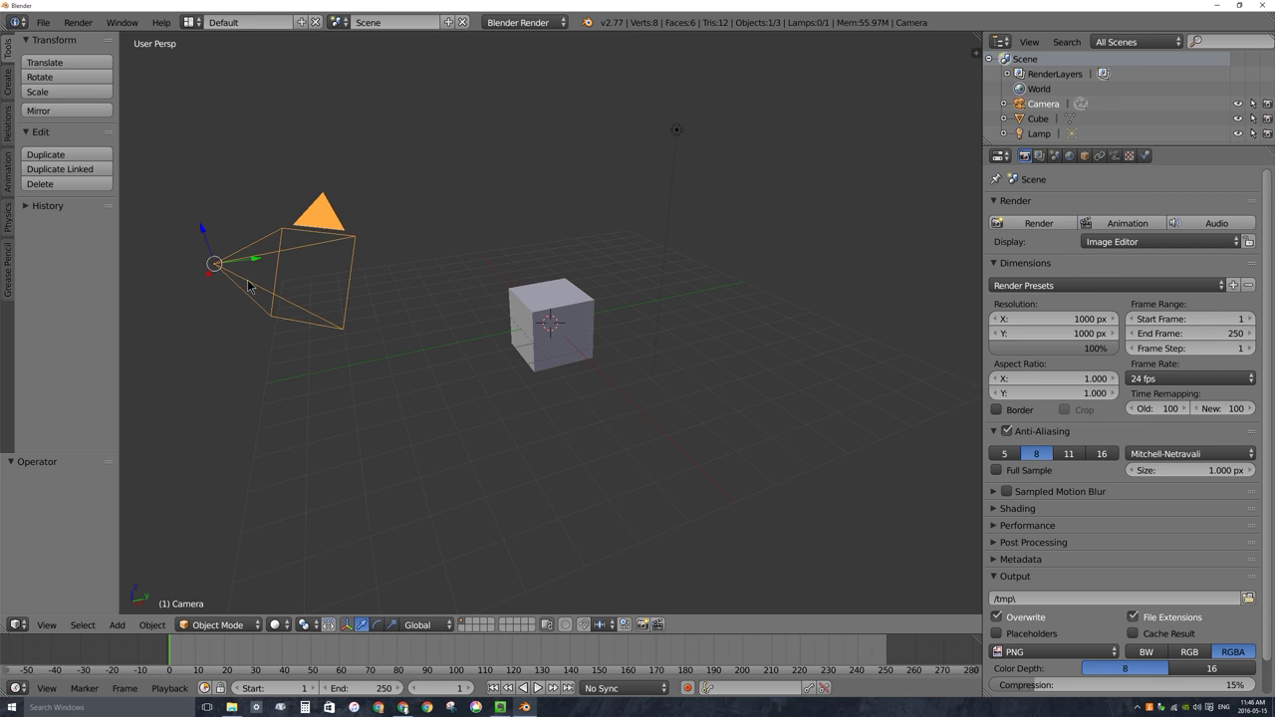
middle_click_drag(376, 303, 345, 344)
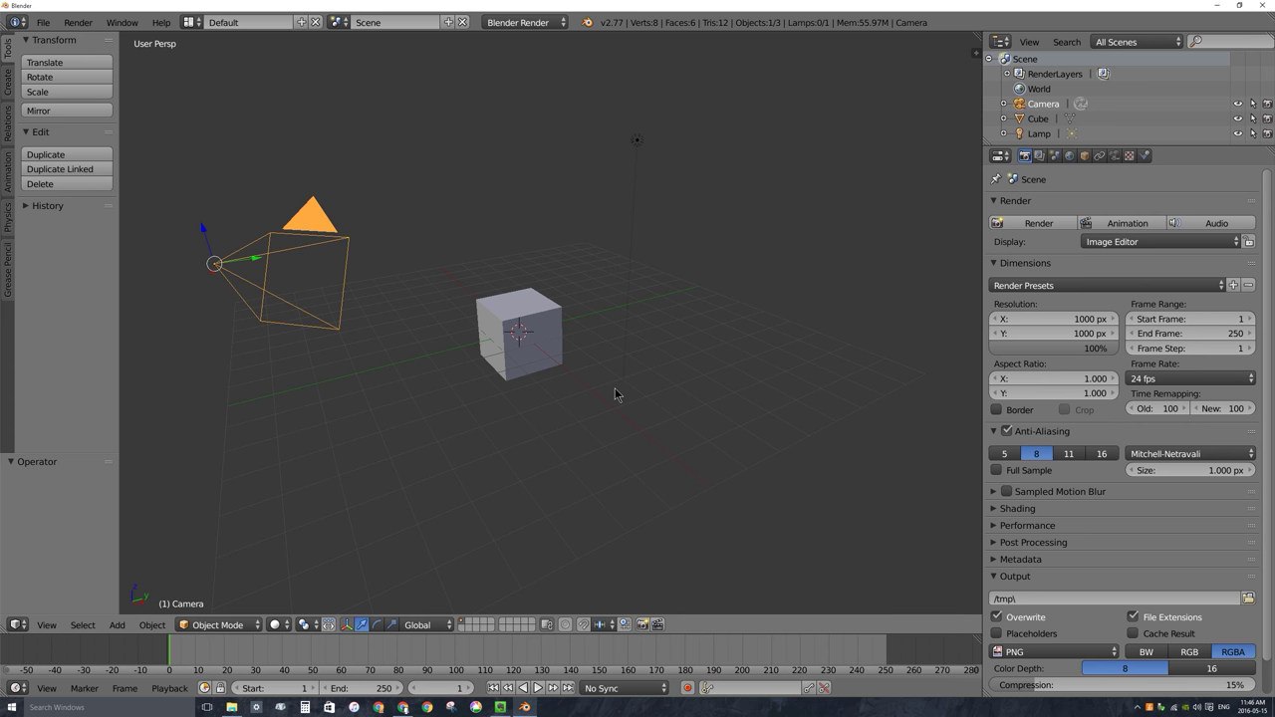
left_click(1054, 286)
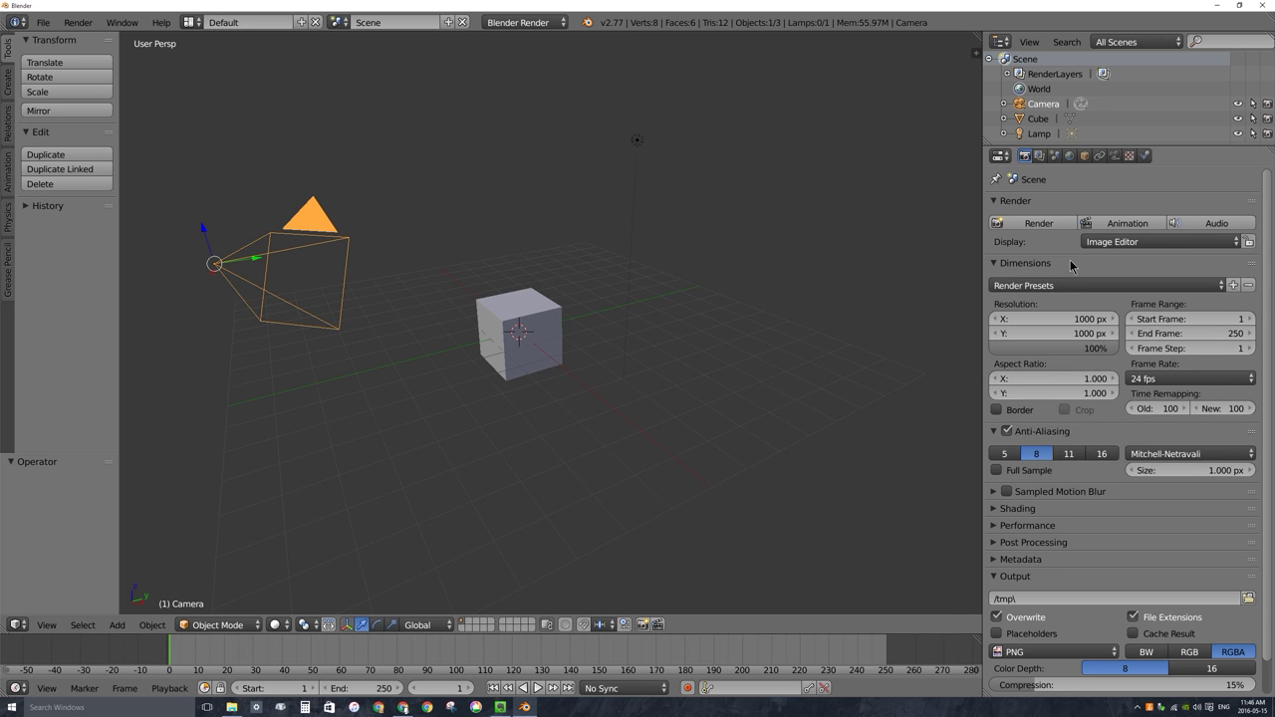
left_click(1066, 267)
Enter 3840 for Resolution X and 2160 for Resolution Y in the Dimensions panel.
left_click(1072, 264)
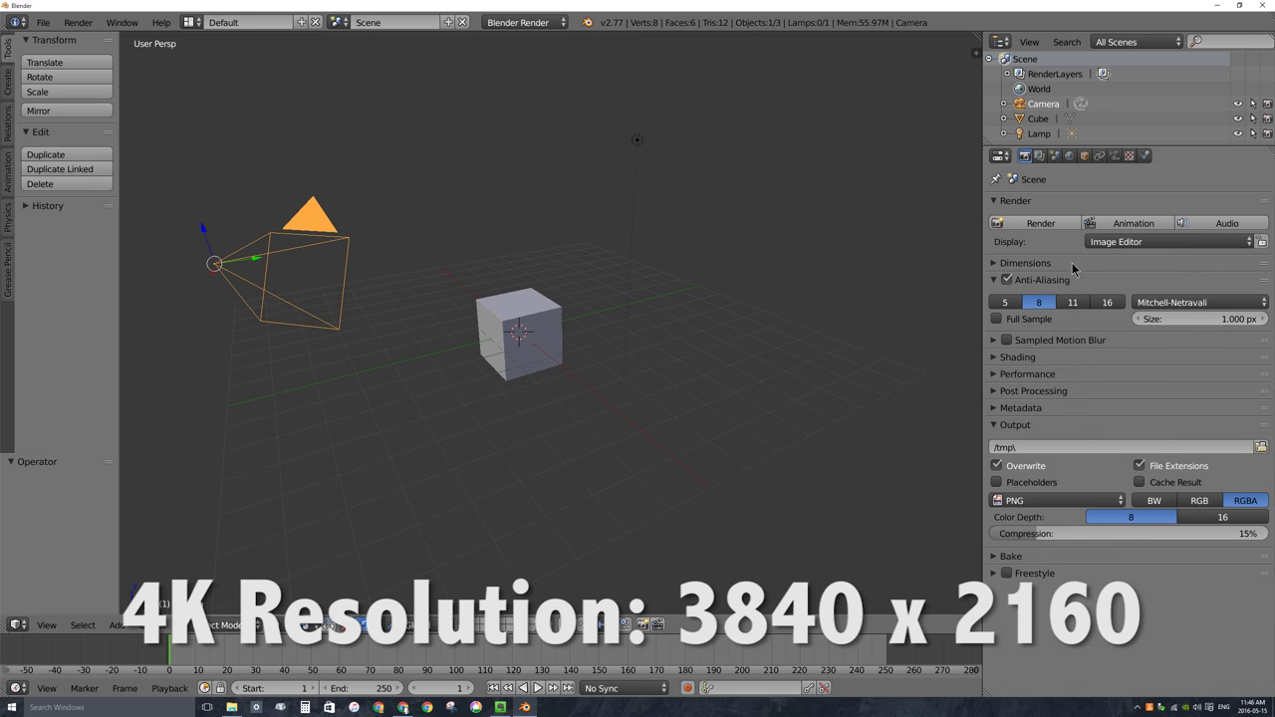
left_click(1012, 264)
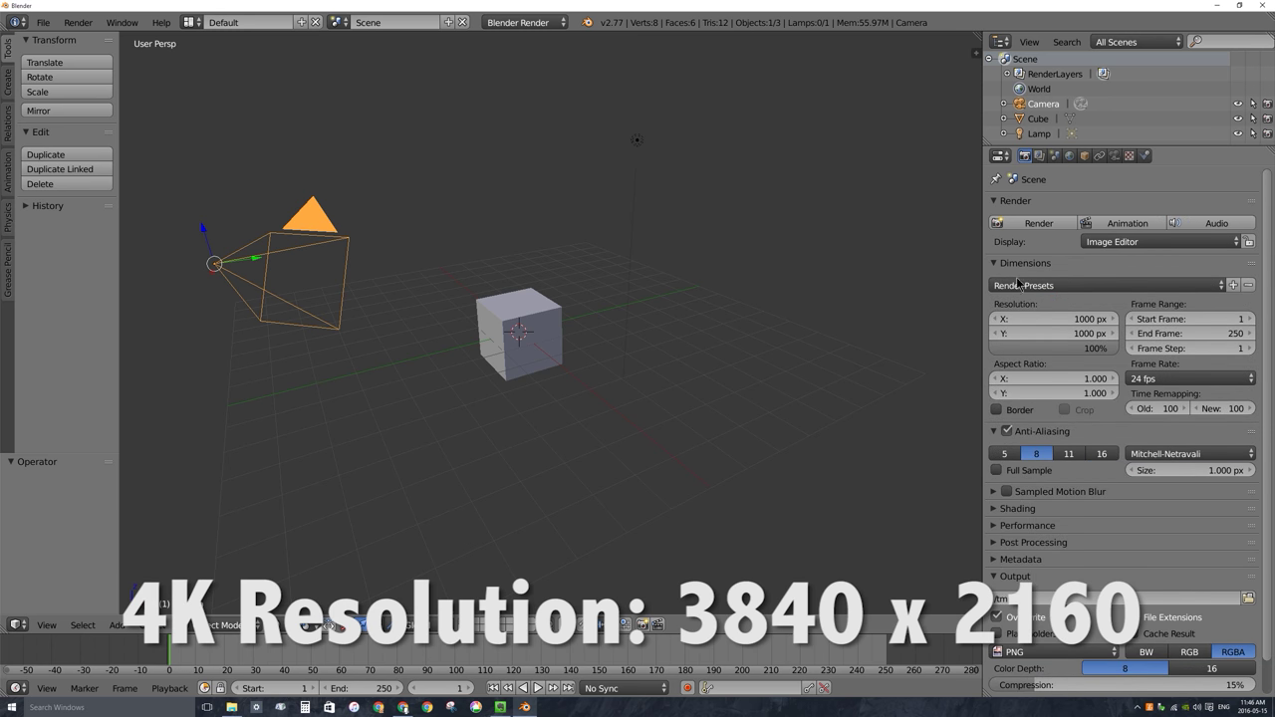
left_click(1086, 319)
type("3")
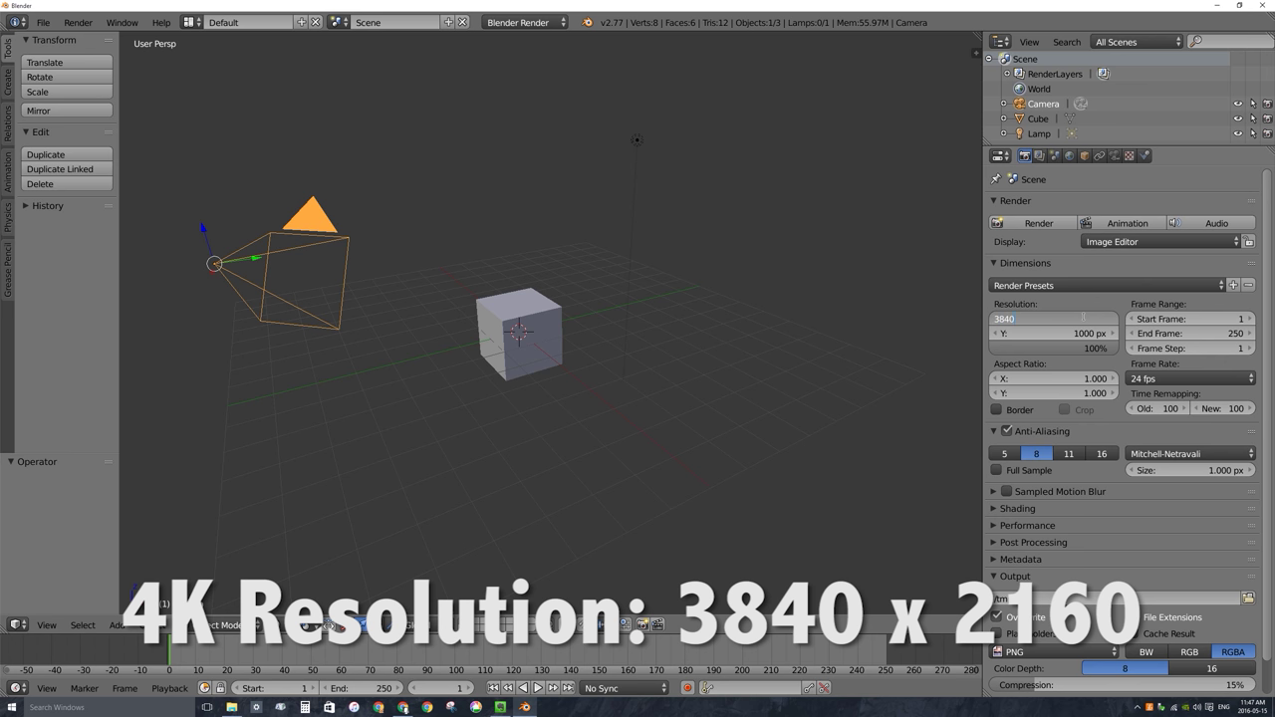
type("840")
key("Return")
left_click(1039, 334)
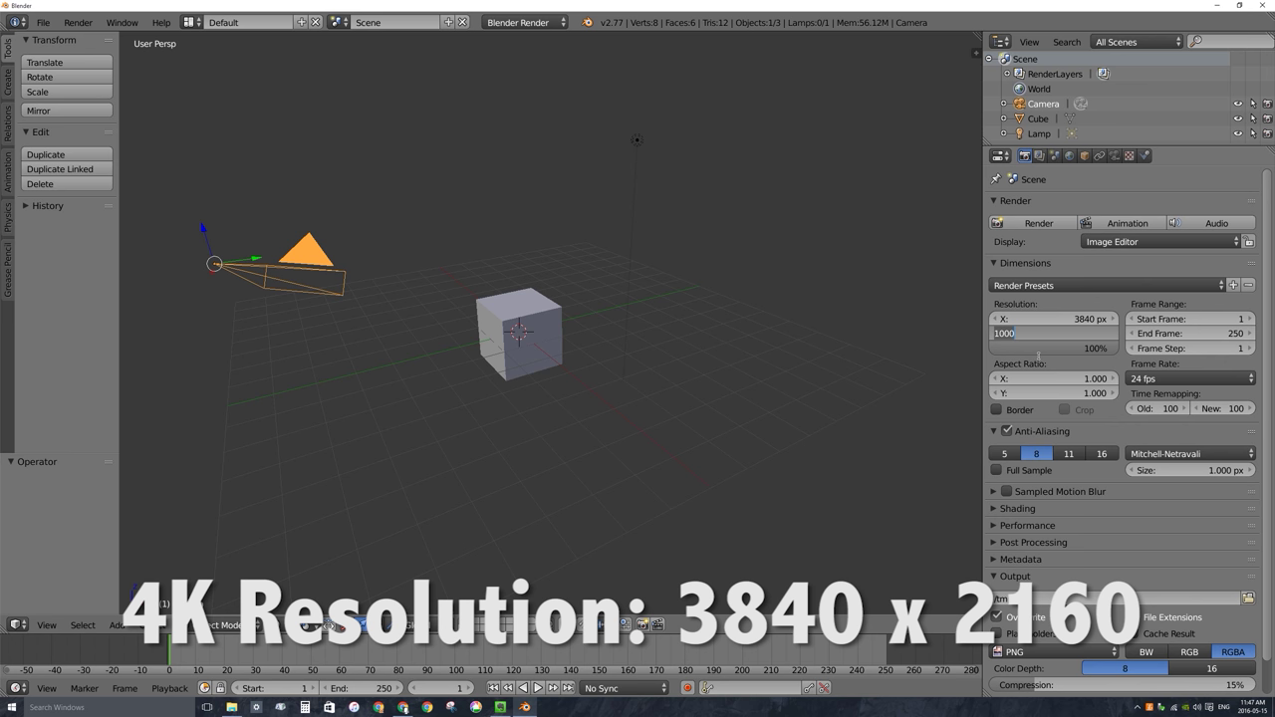
type("216")
key("Return")
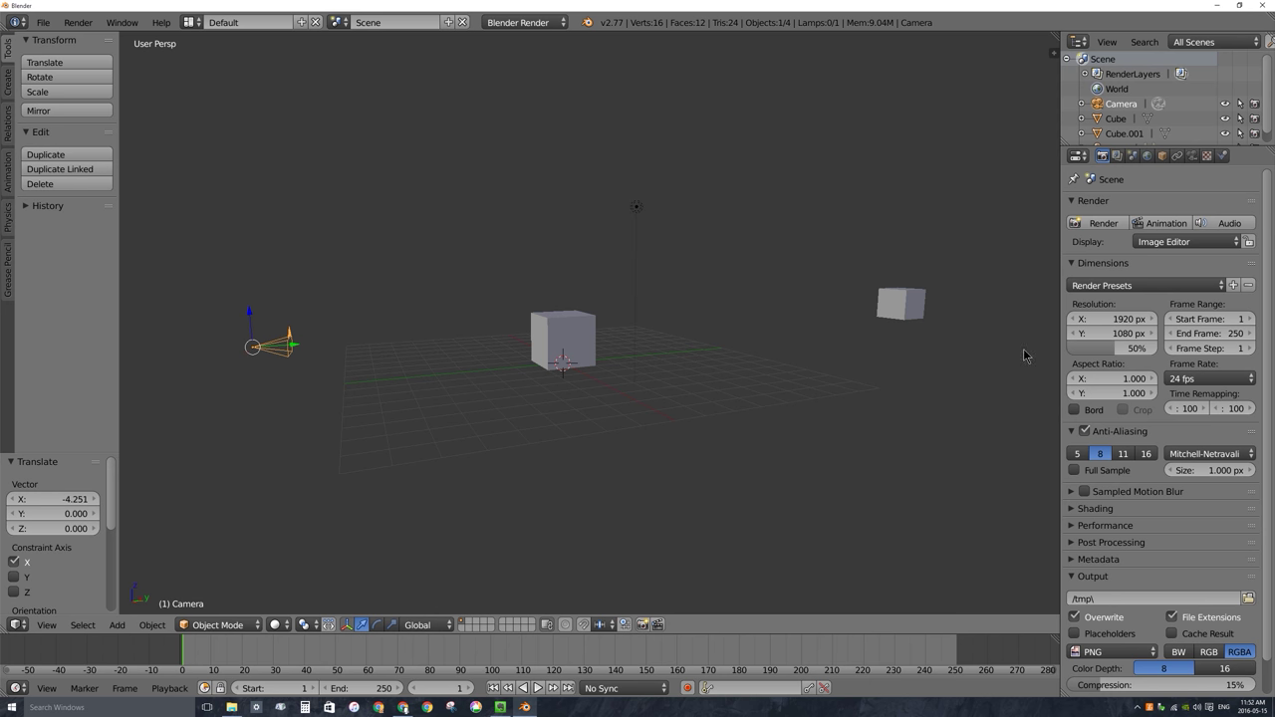
Show the camera's lens settings, enter camera view, and select the camera.
left_click(1191, 157)
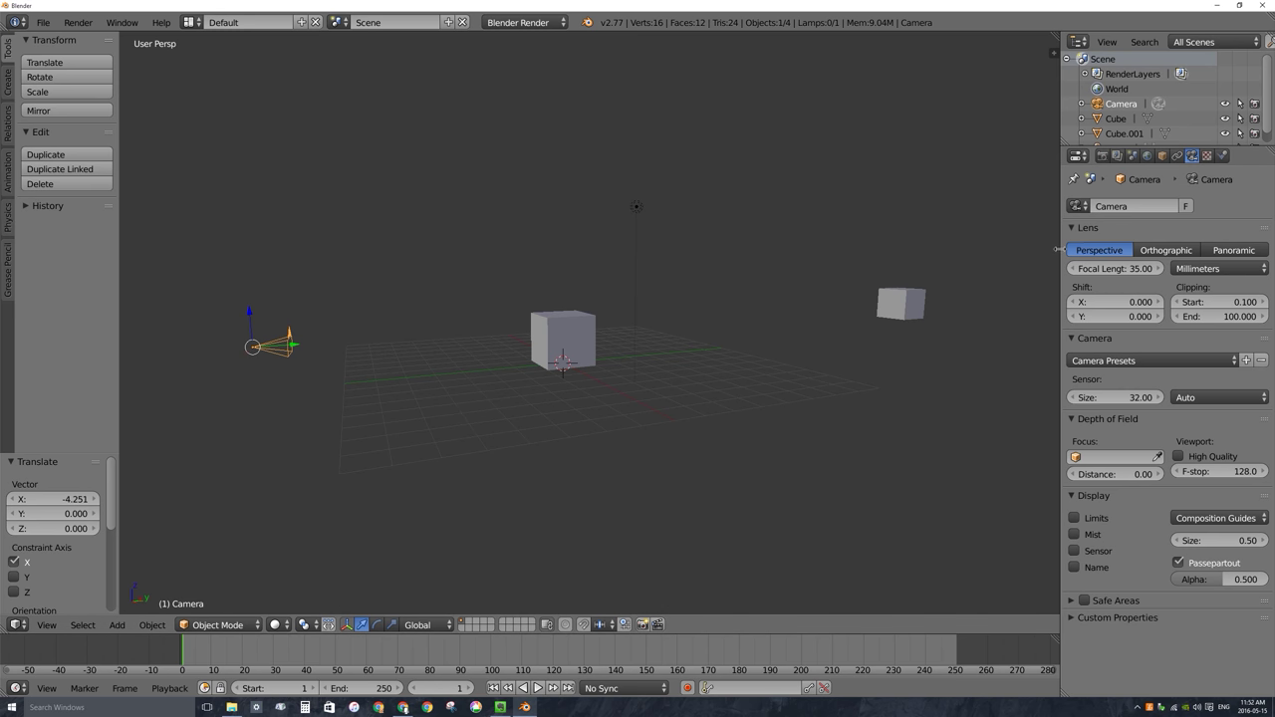
left_click_drag(1061, 289, 1030, 289)
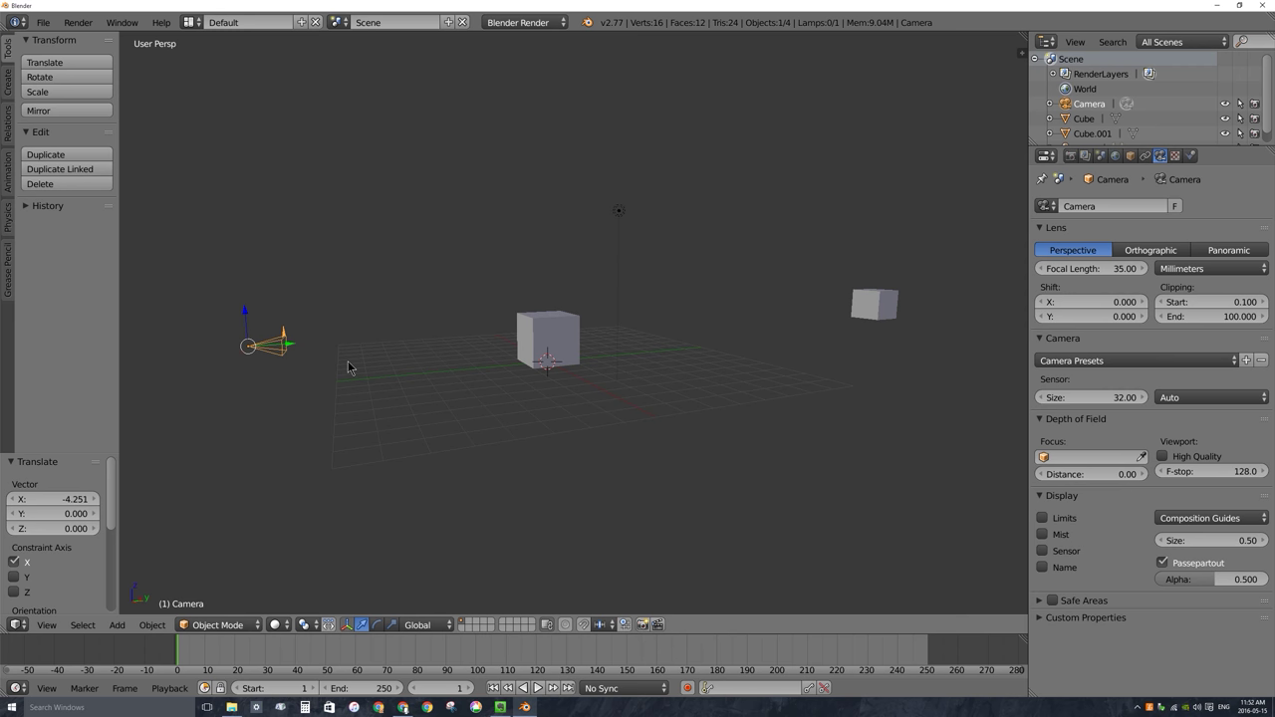
key("KP_0")
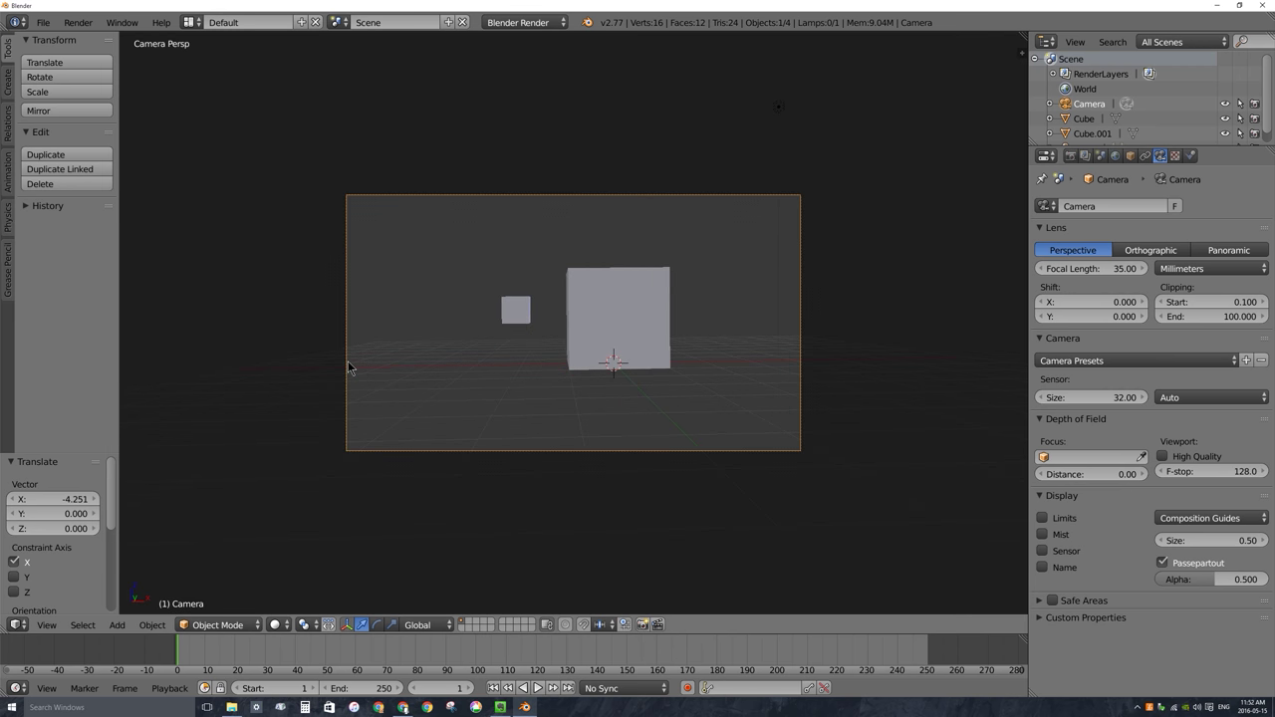
right_click(640, 308)
right_click(514, 313)
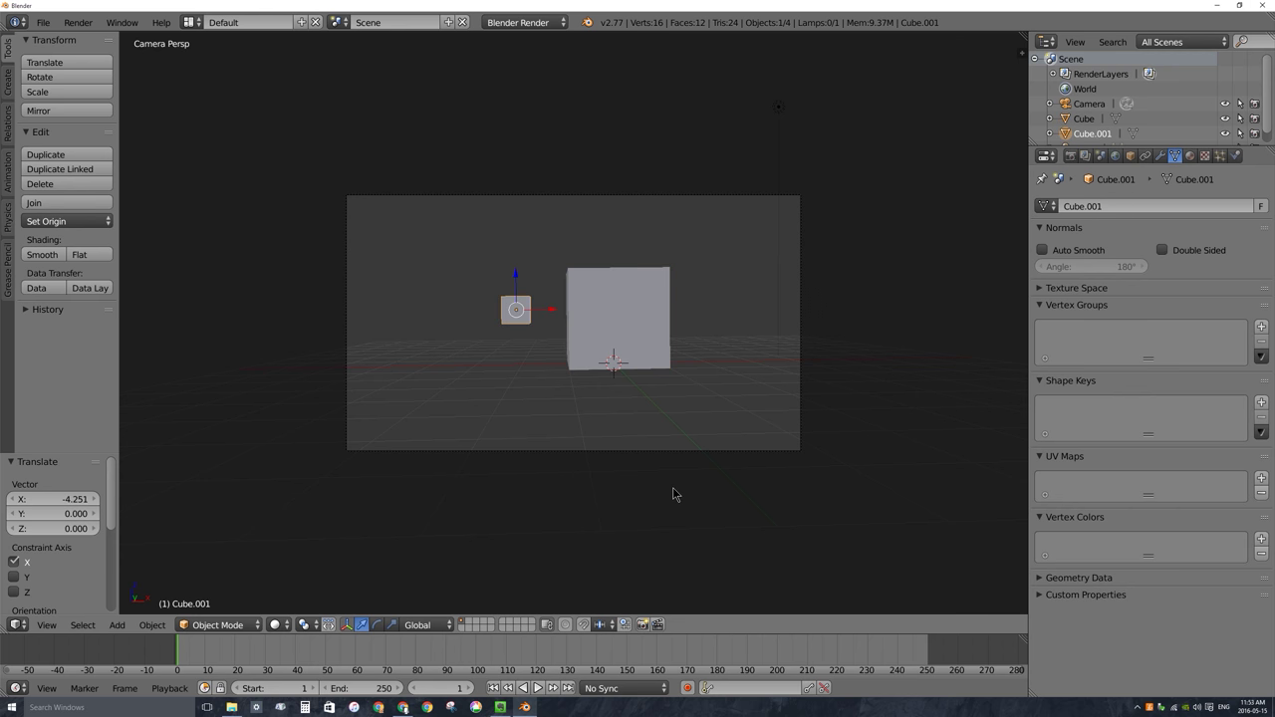
key("KP_0")
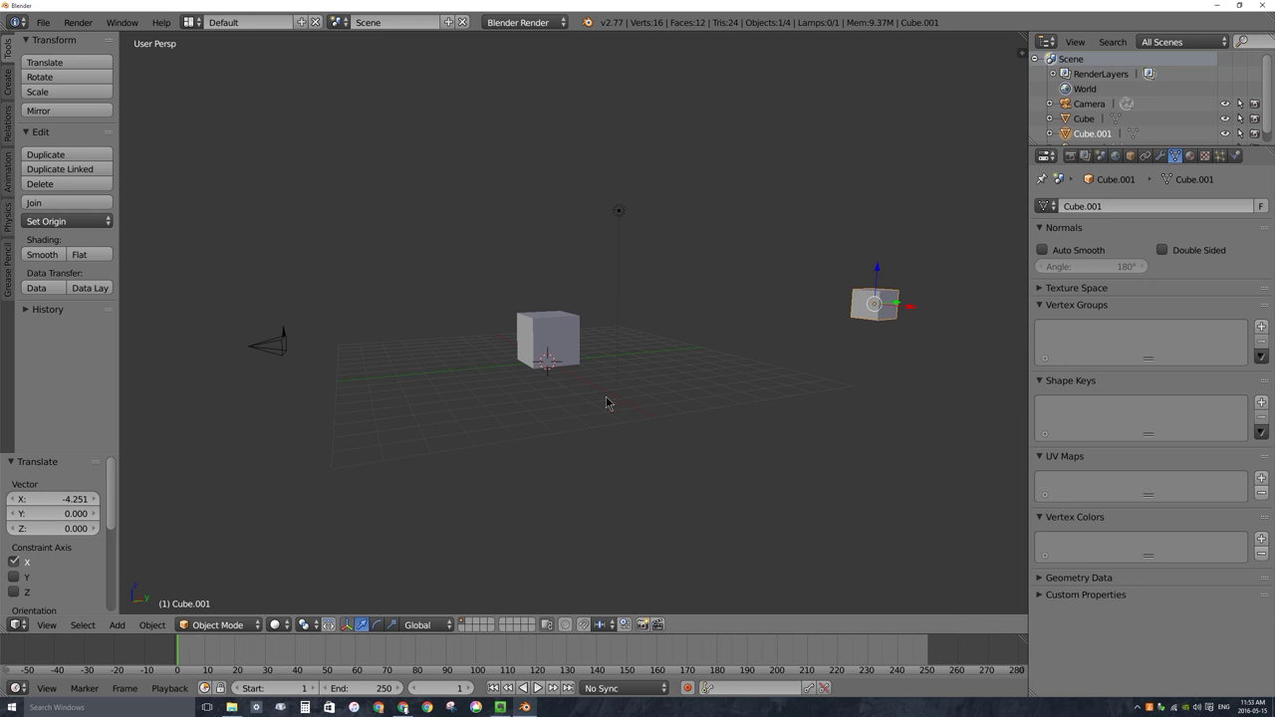
key("KP_0")
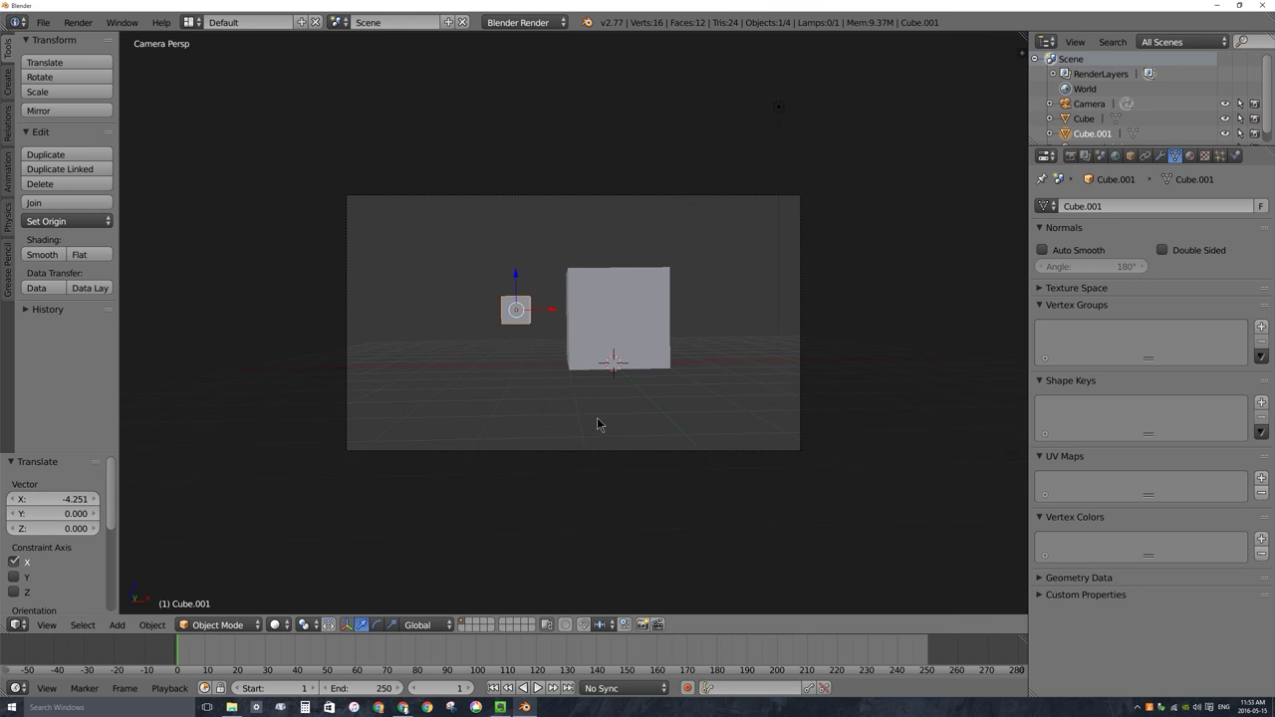
right_click(636, 196)
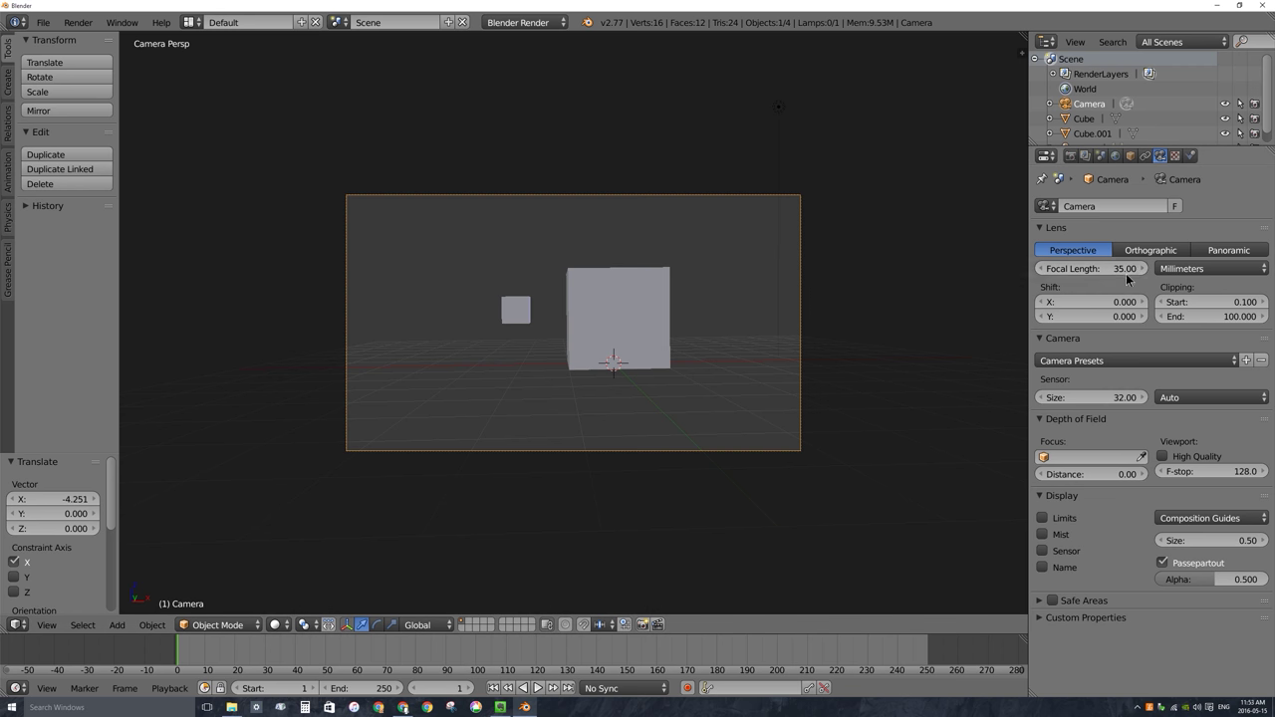
Set the camera's focal length to exactly 300 mm, then leave camera view.
left_click_drag(1136, 273, 904, 273)
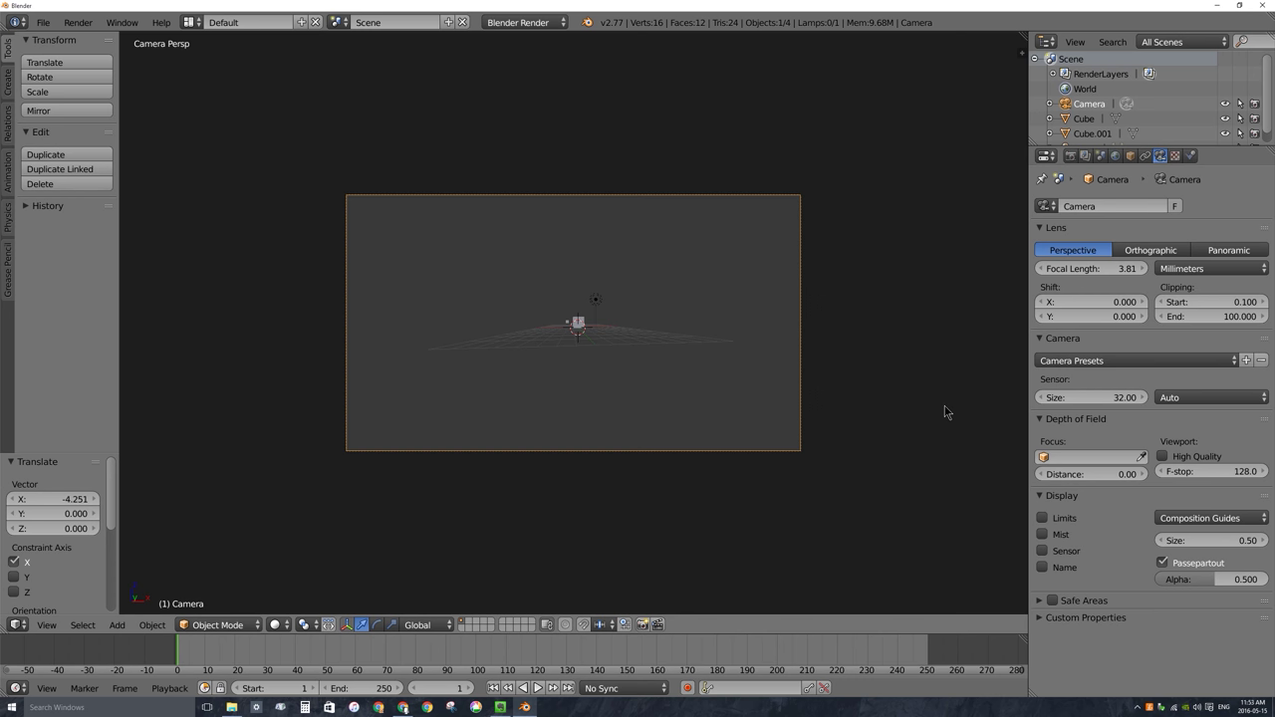
left_click_drag(1085, 267, 1263, 268)
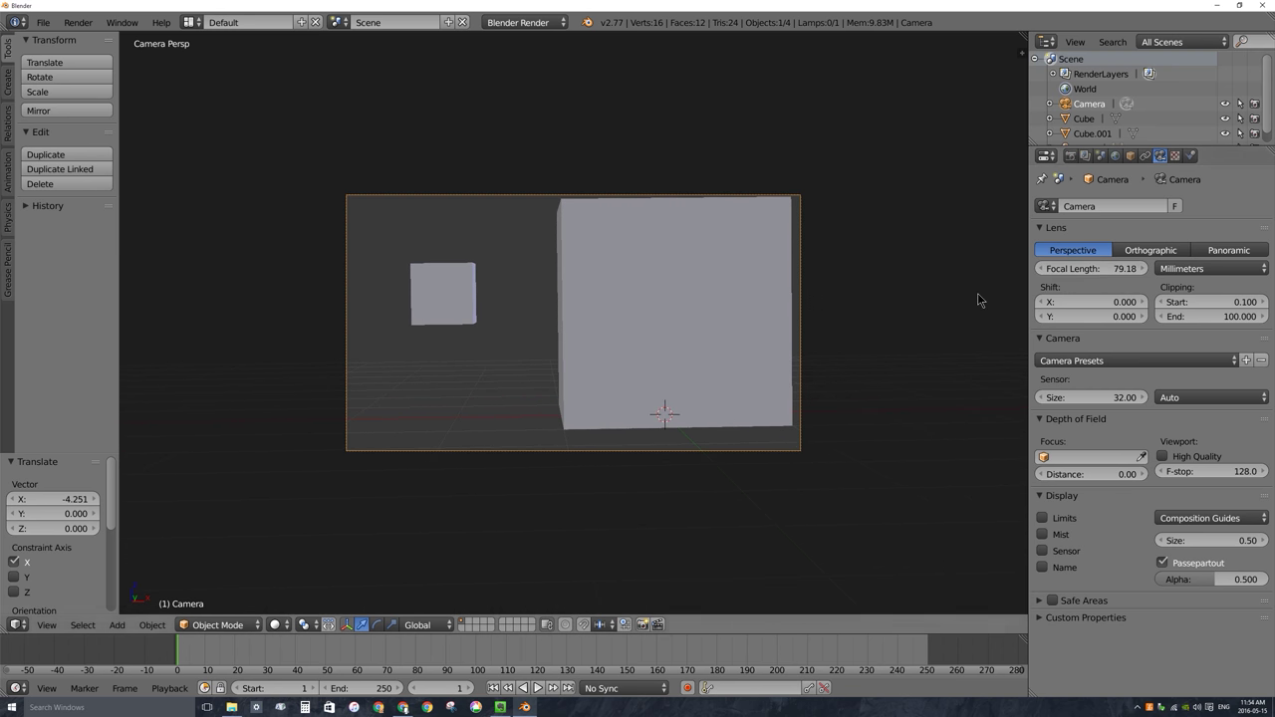
left_click(1092, 266)
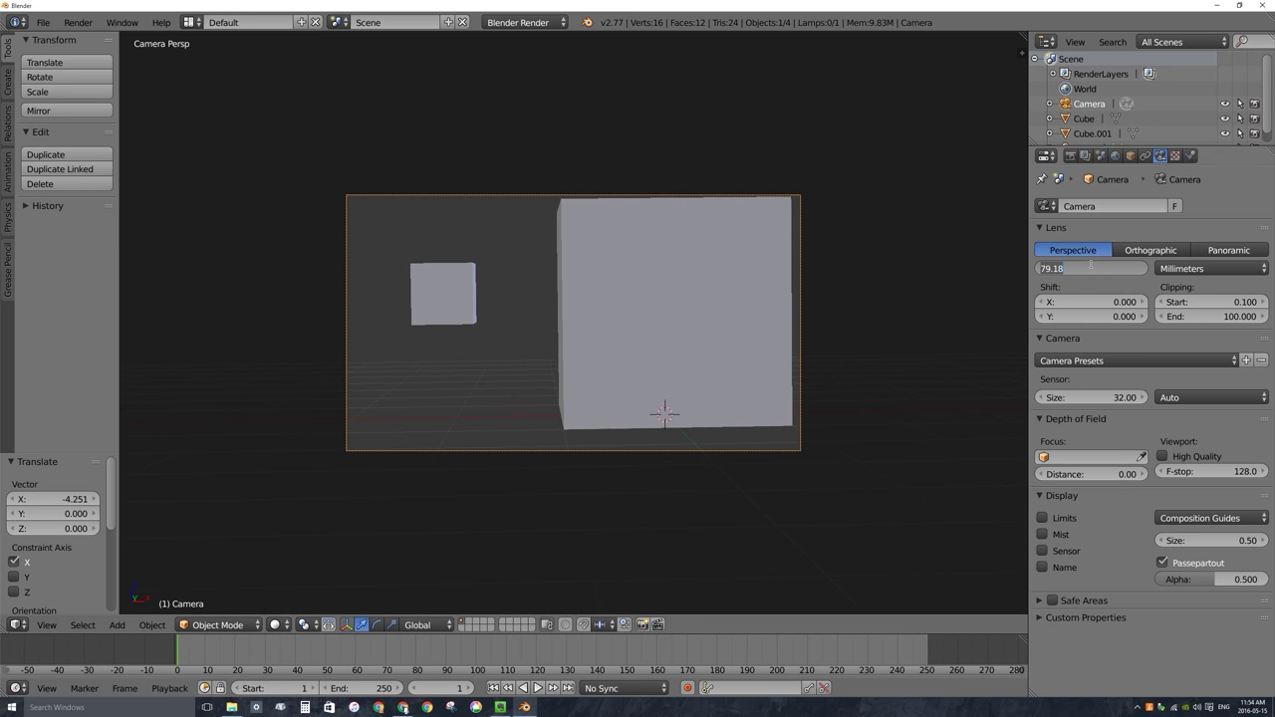
type("300")
key("Return")
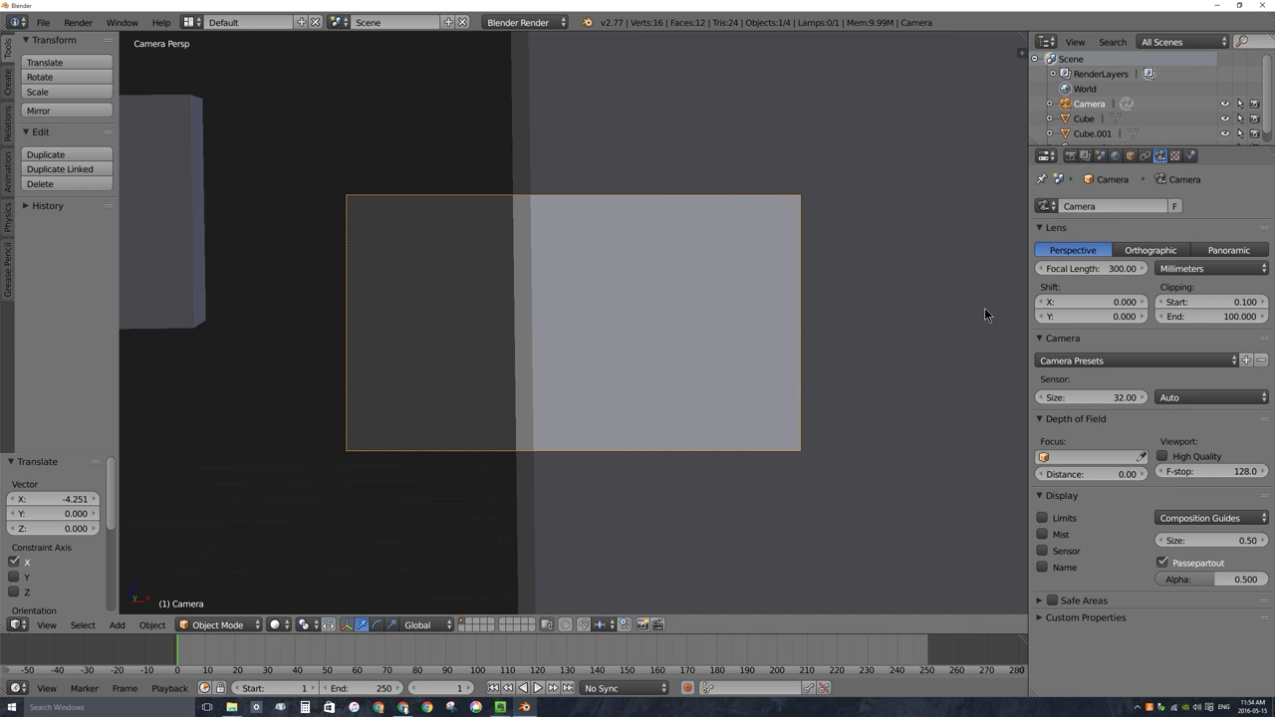
key("KP_0")
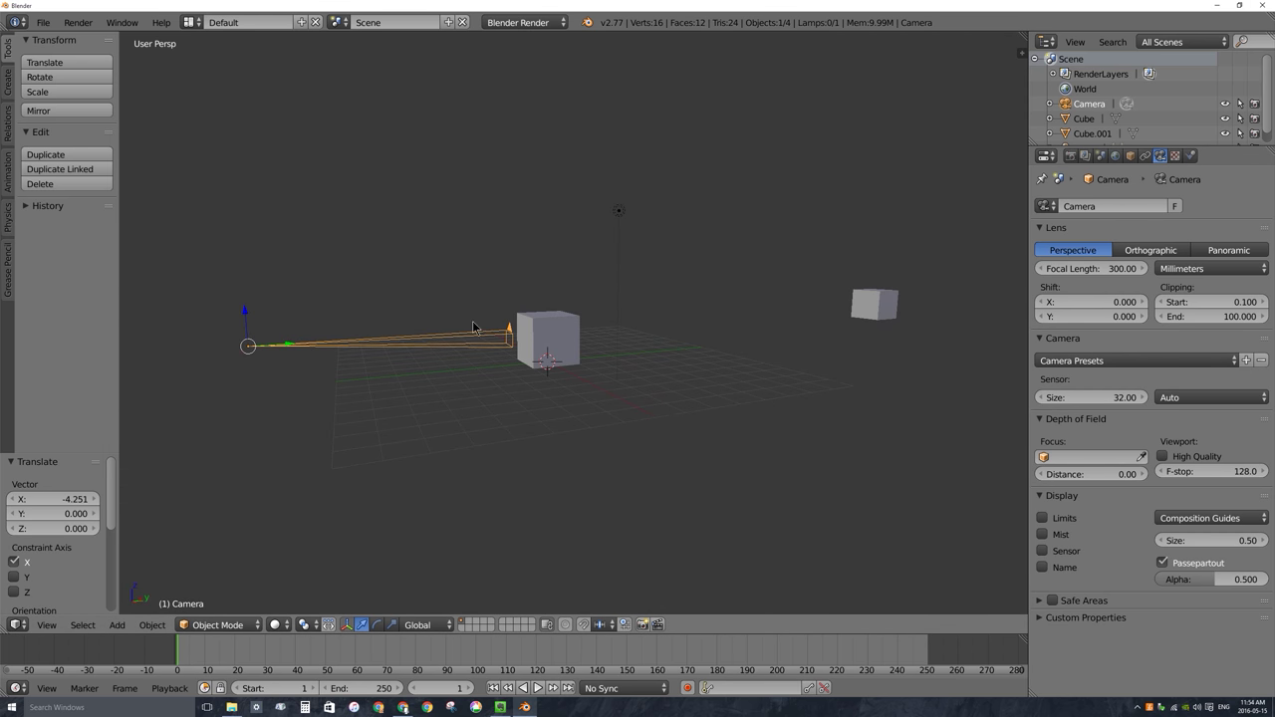
Move the camera far back along the Y axis and look through it.
scroll(291, 344, "down", 2)
scroll(292, 338, "down", 1)
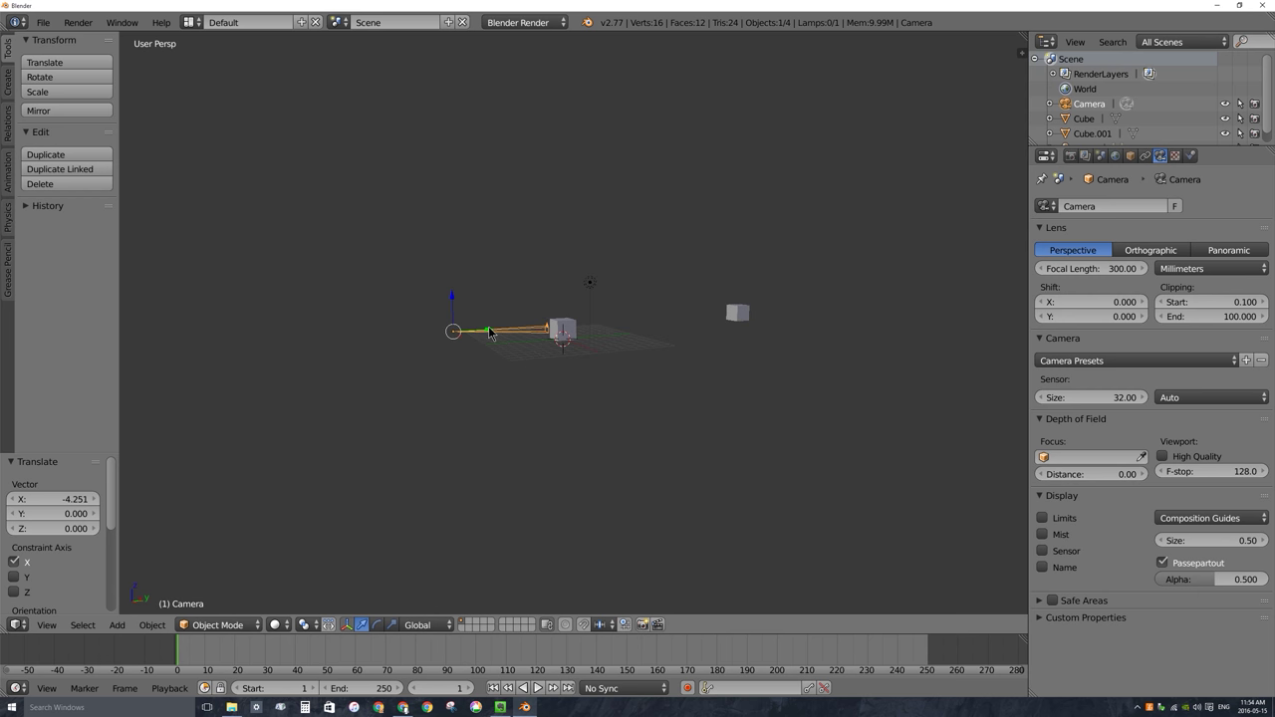
key("g")
key("y")
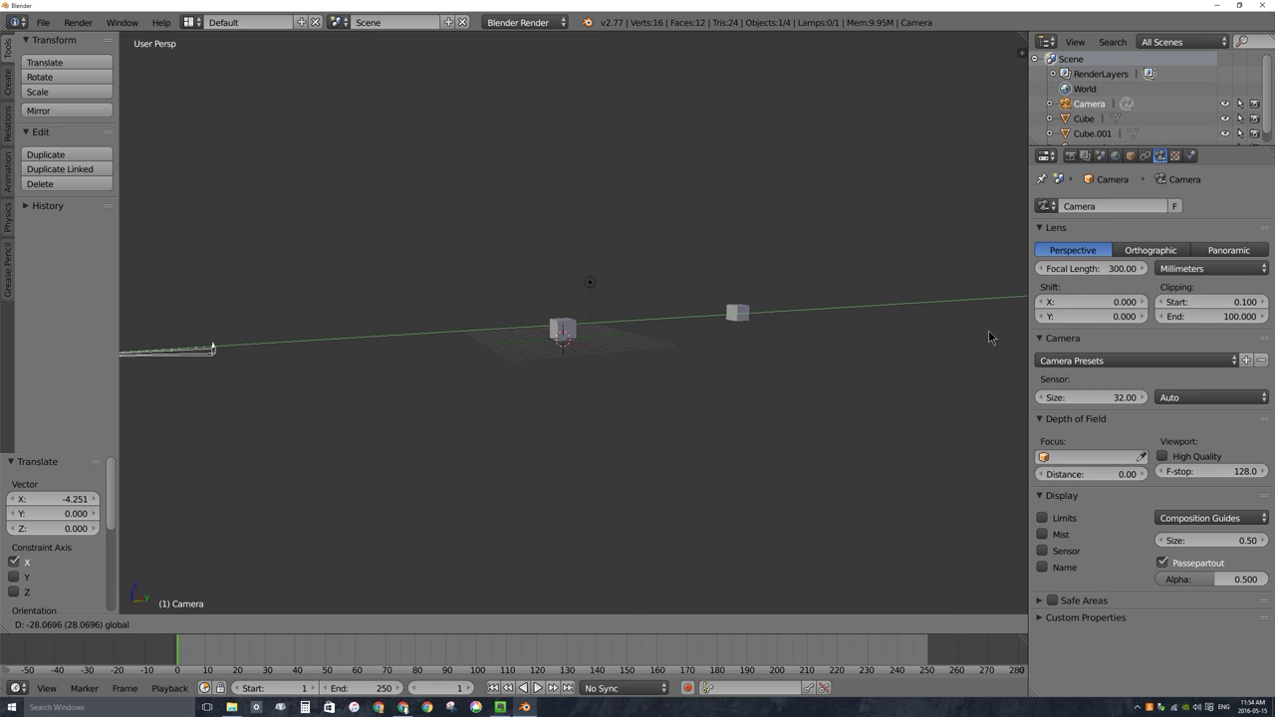
left_click(739, 334)
key("KP_0")
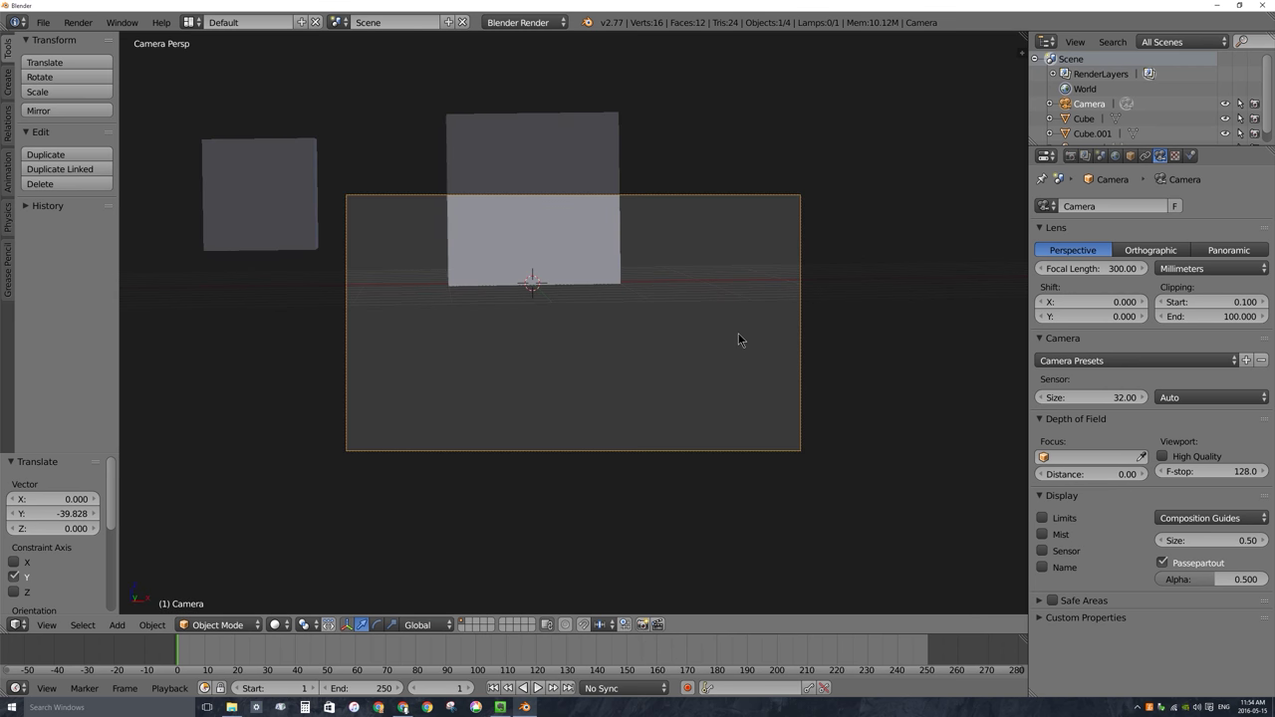
middle_click_drag(518, 295, 550, 335, "shift")
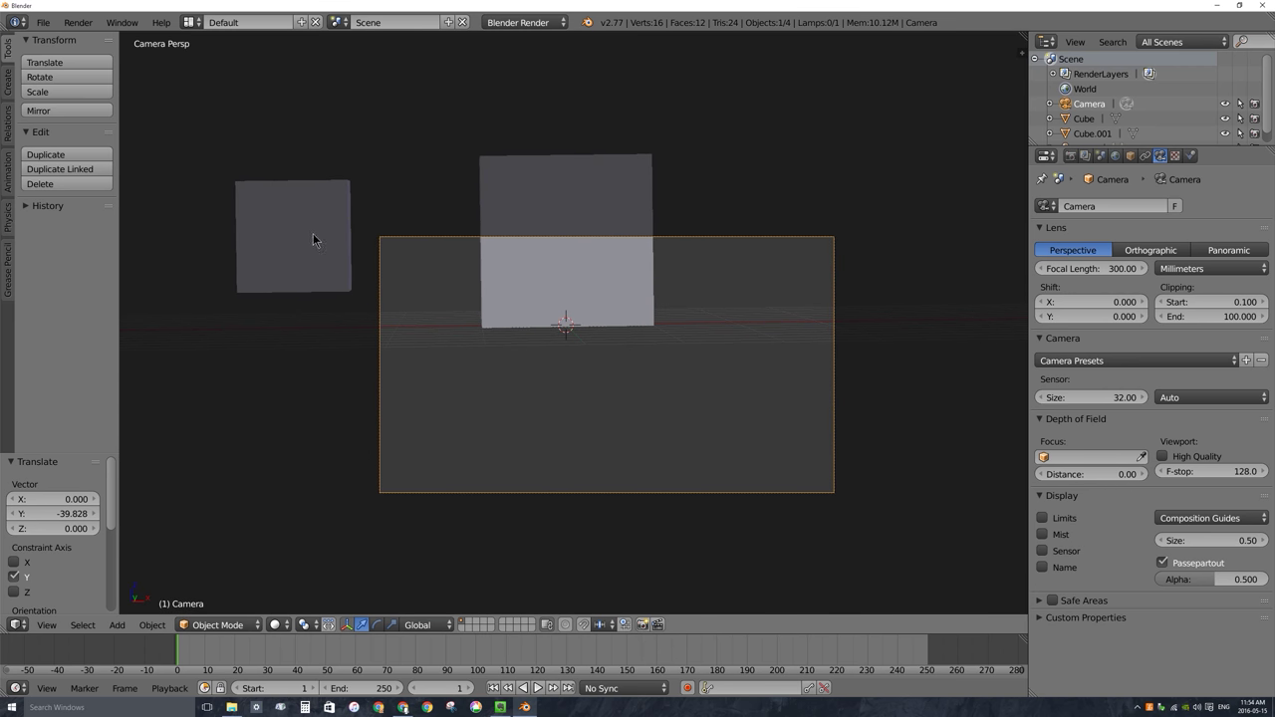
Set the selected camera's focal length to 15 mm and slide it along Y.
right_click(320, 222)
right_click(547, 214)
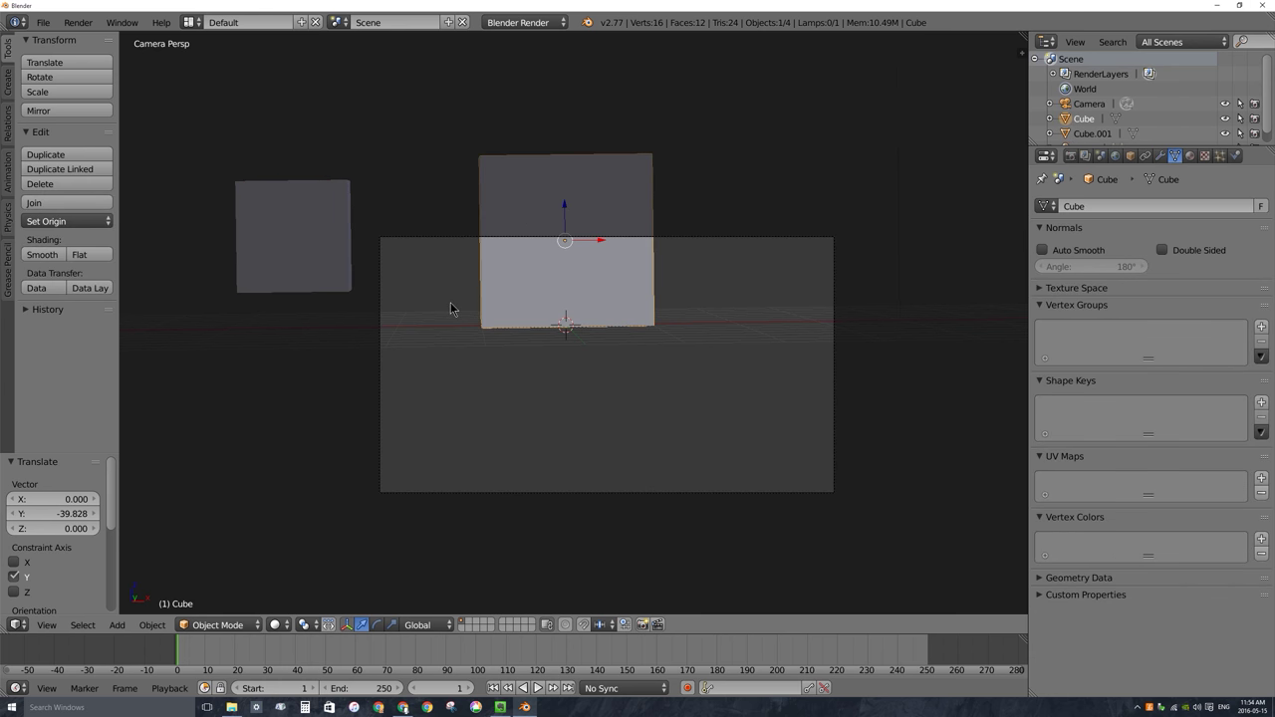
key("KP_0")
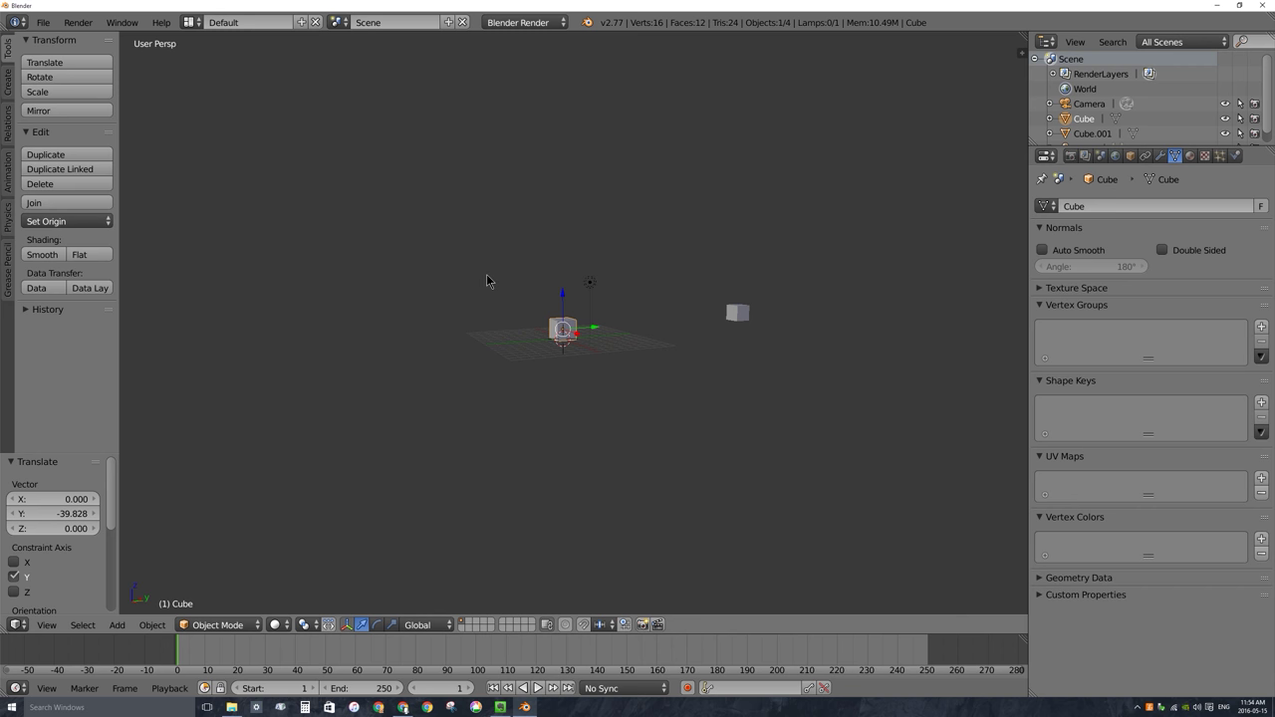
middle_click_drag(486, 274, 421, 336)
right_click(311, 344)
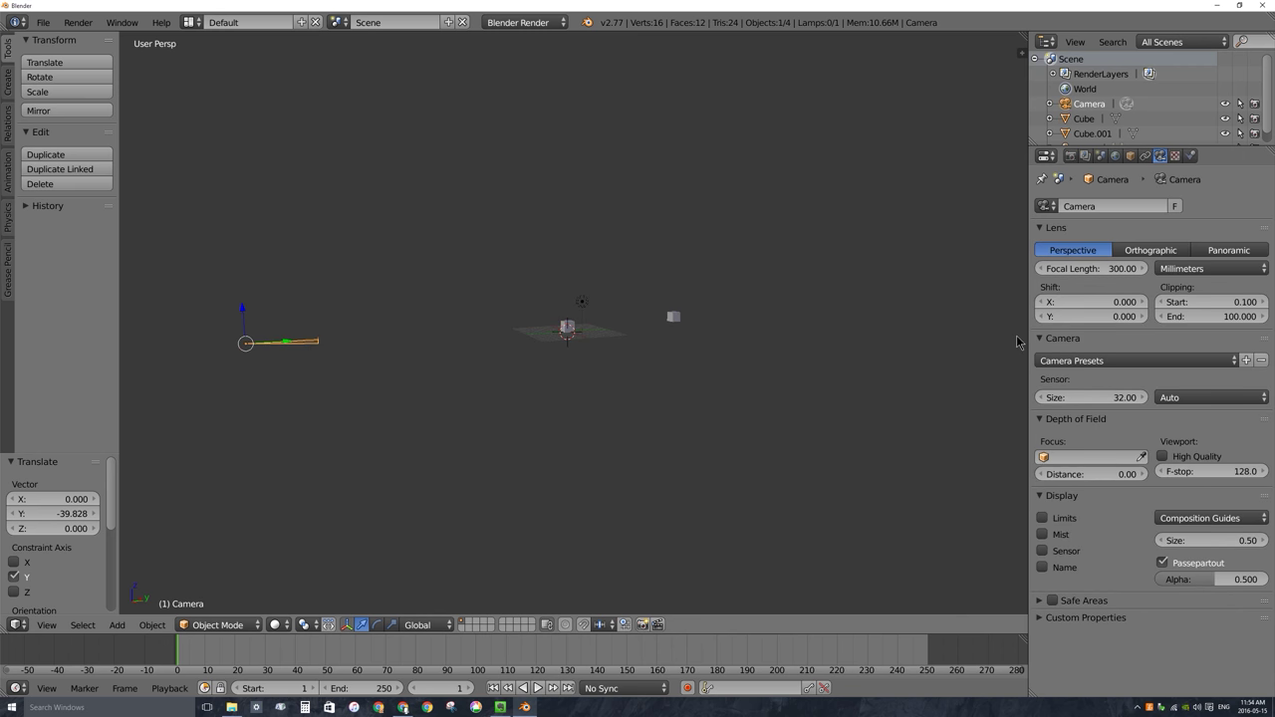
left_click(1091, 268)
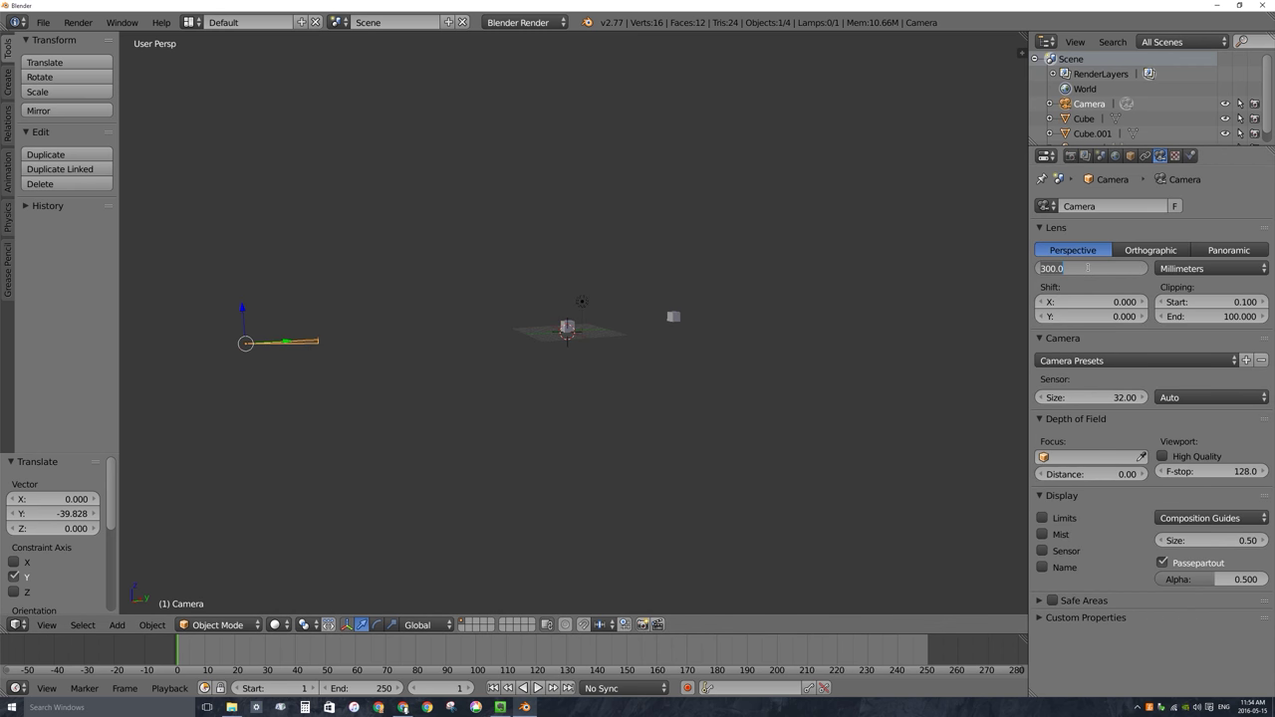
type("15")
key("Return")
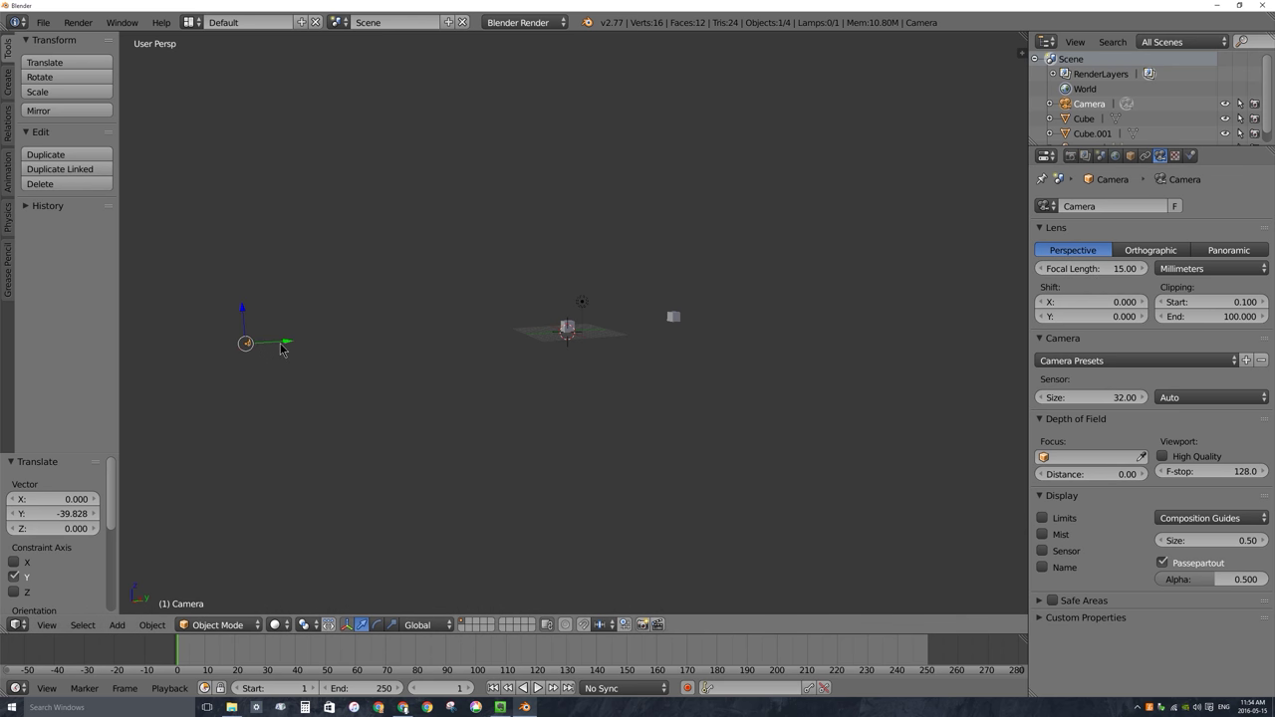
left_click_drag(282, 348, 555, 342)
Select the camera, enable Auto Keying, and split the 3D view into two side-by-side viewports.
key("KP_0")
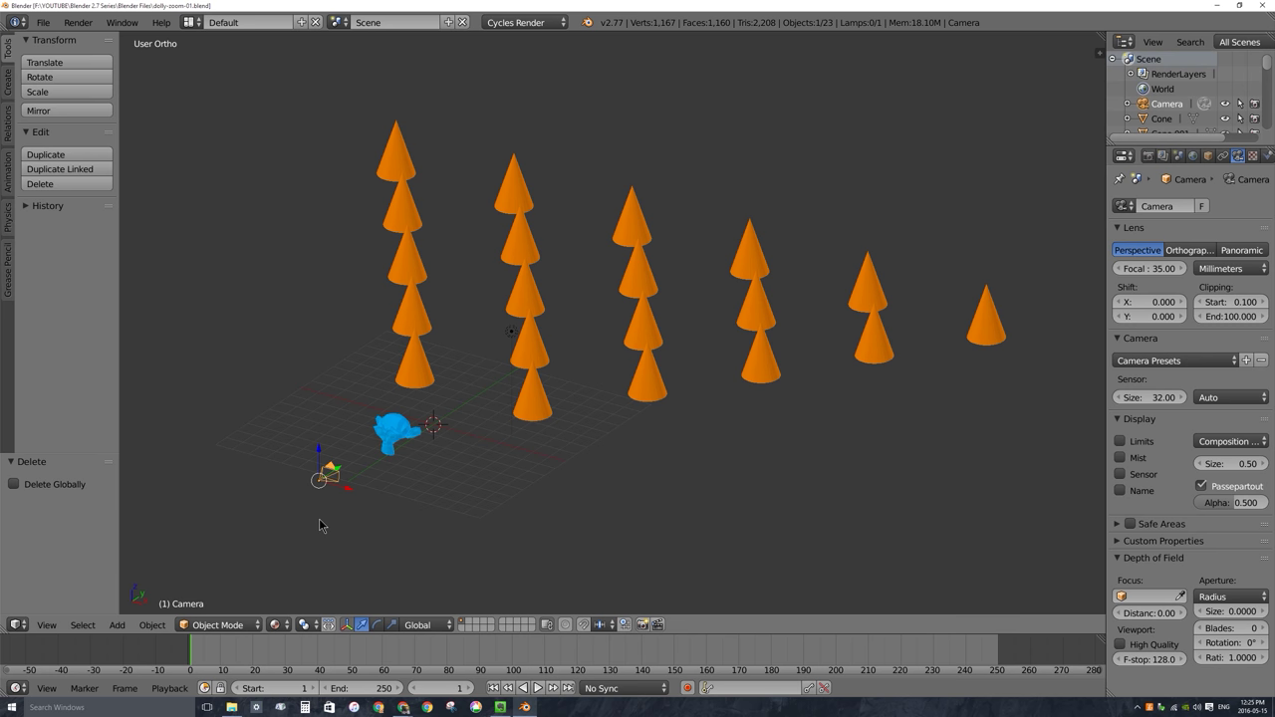
right_click(403, 438)
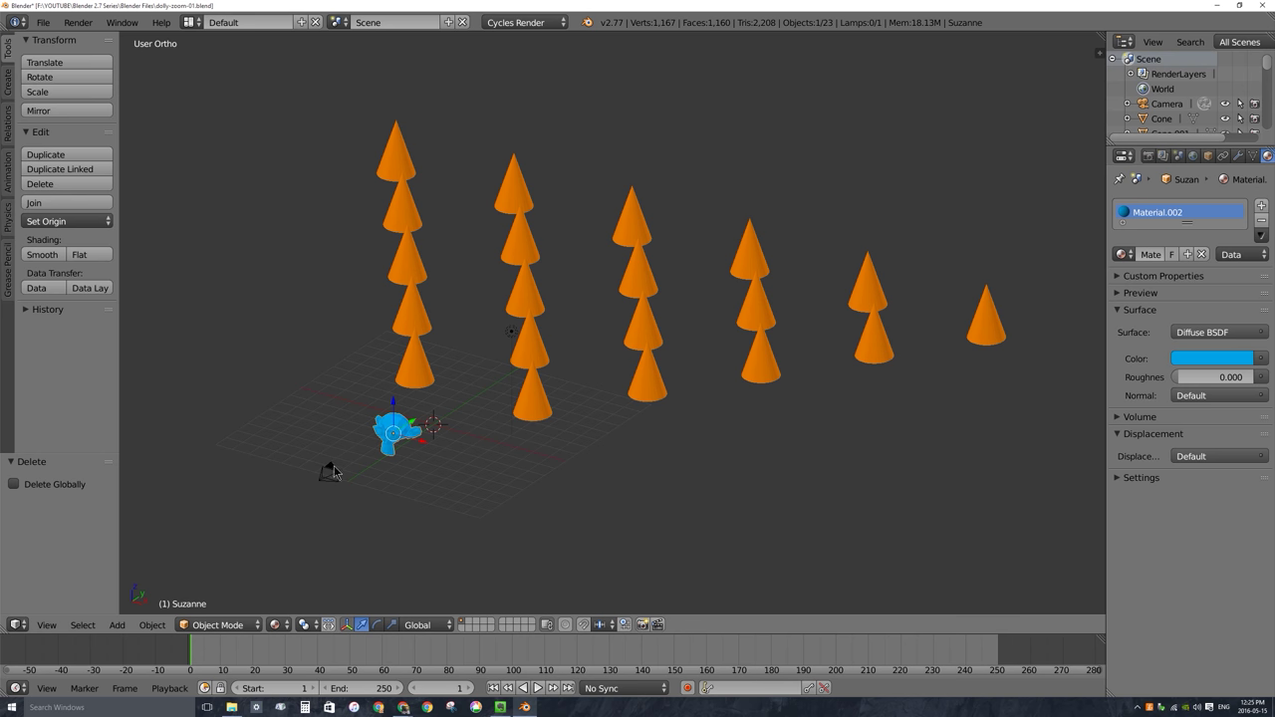
right_click(337, 469)
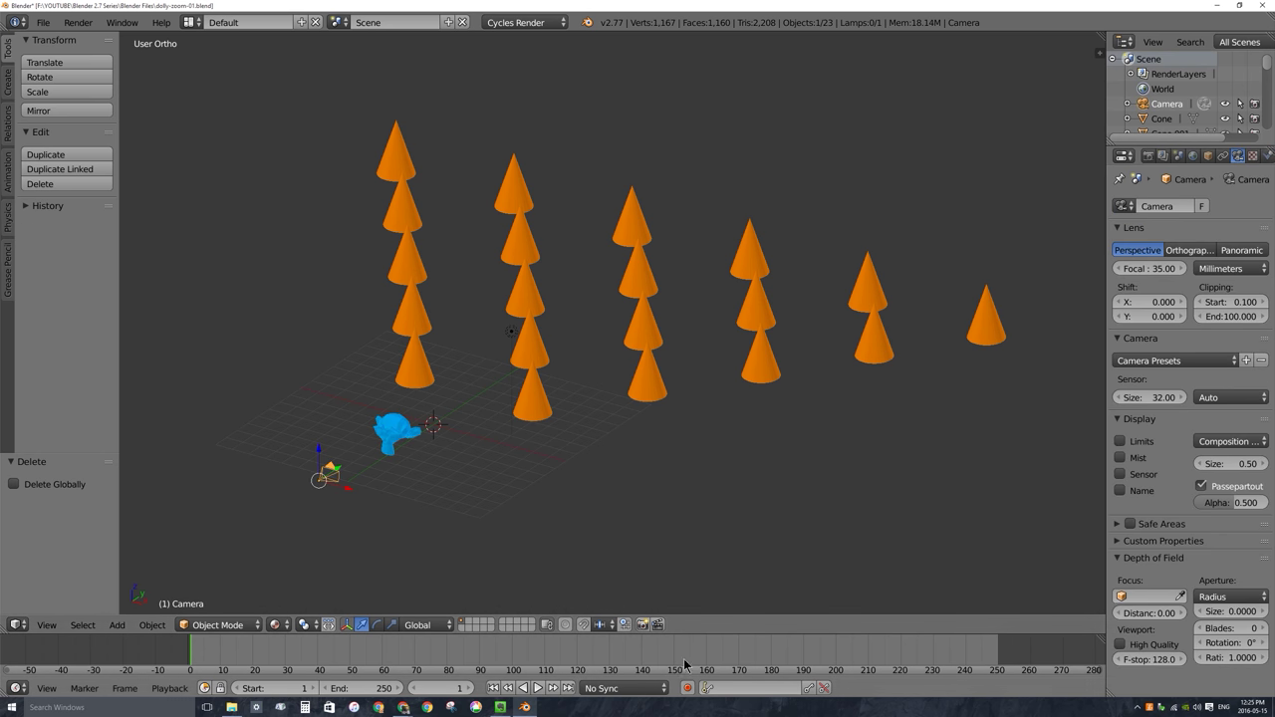
left_click(688, 689)
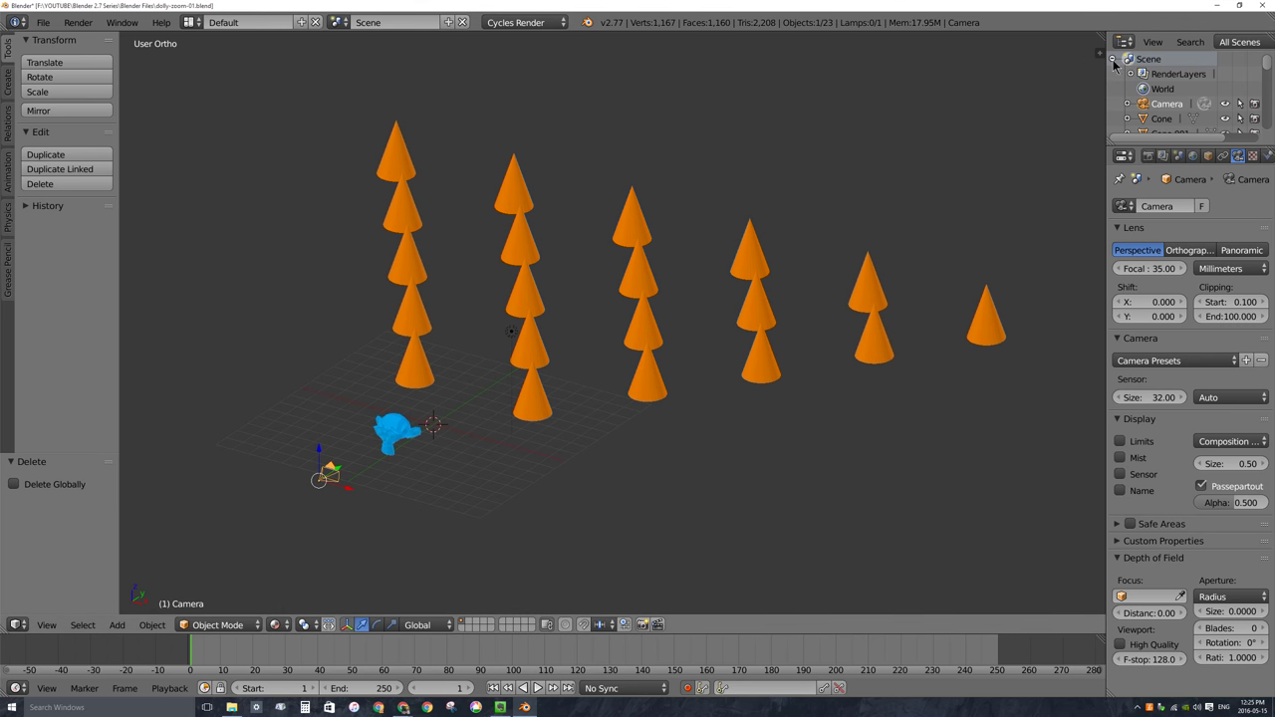
left_click_drag(1098, 36, 608, 37)
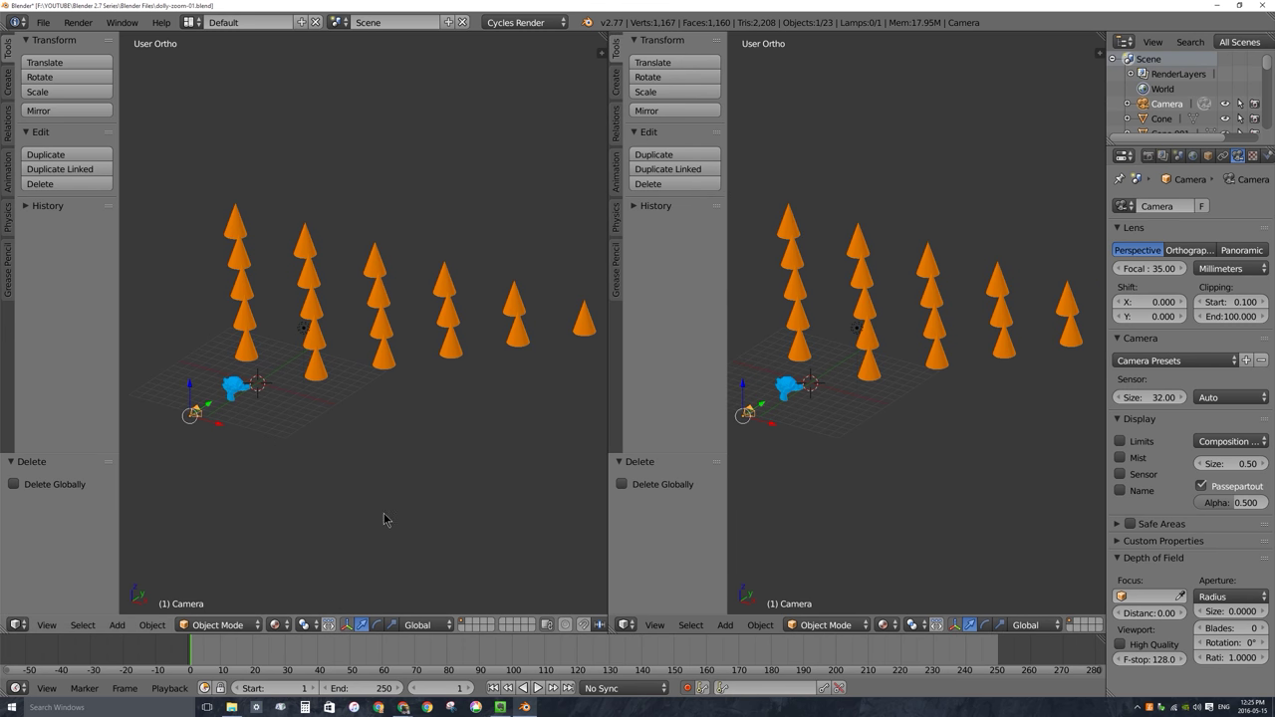
Look through the camera in the left view and set its focal length to 17 mm.
middle_click_drag(821, 367, 715, 362)
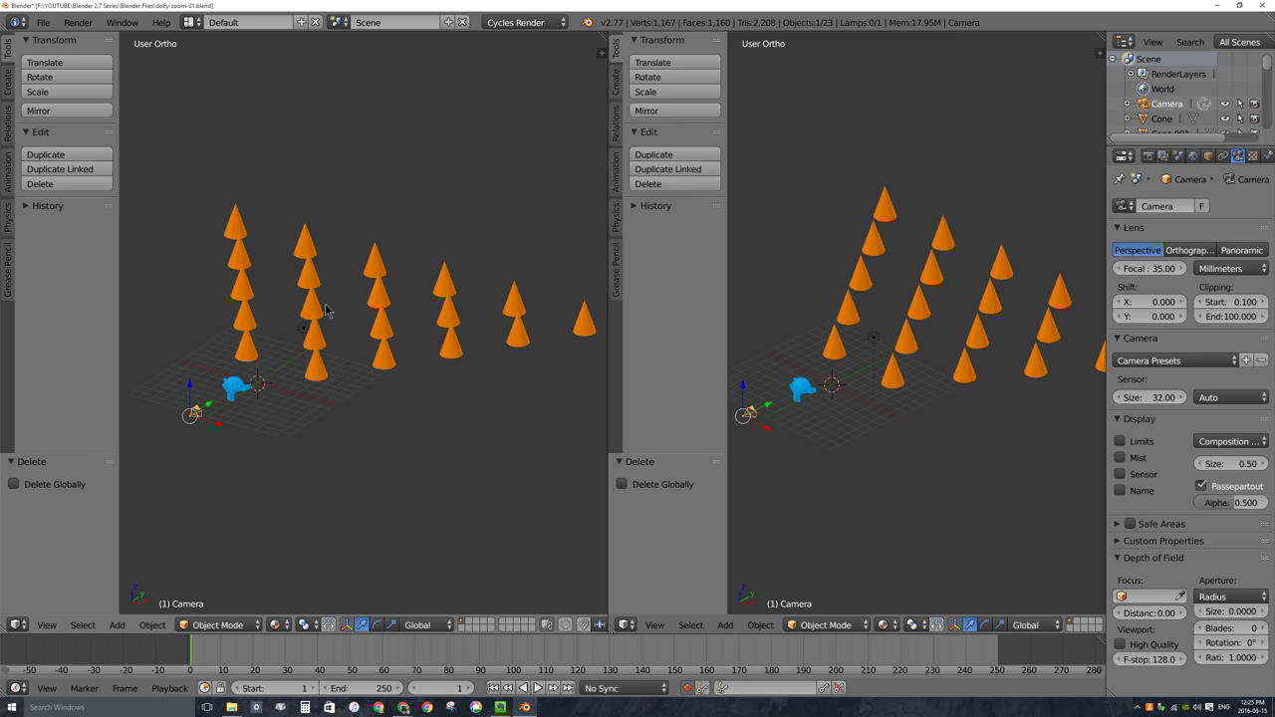
key("KP_0")
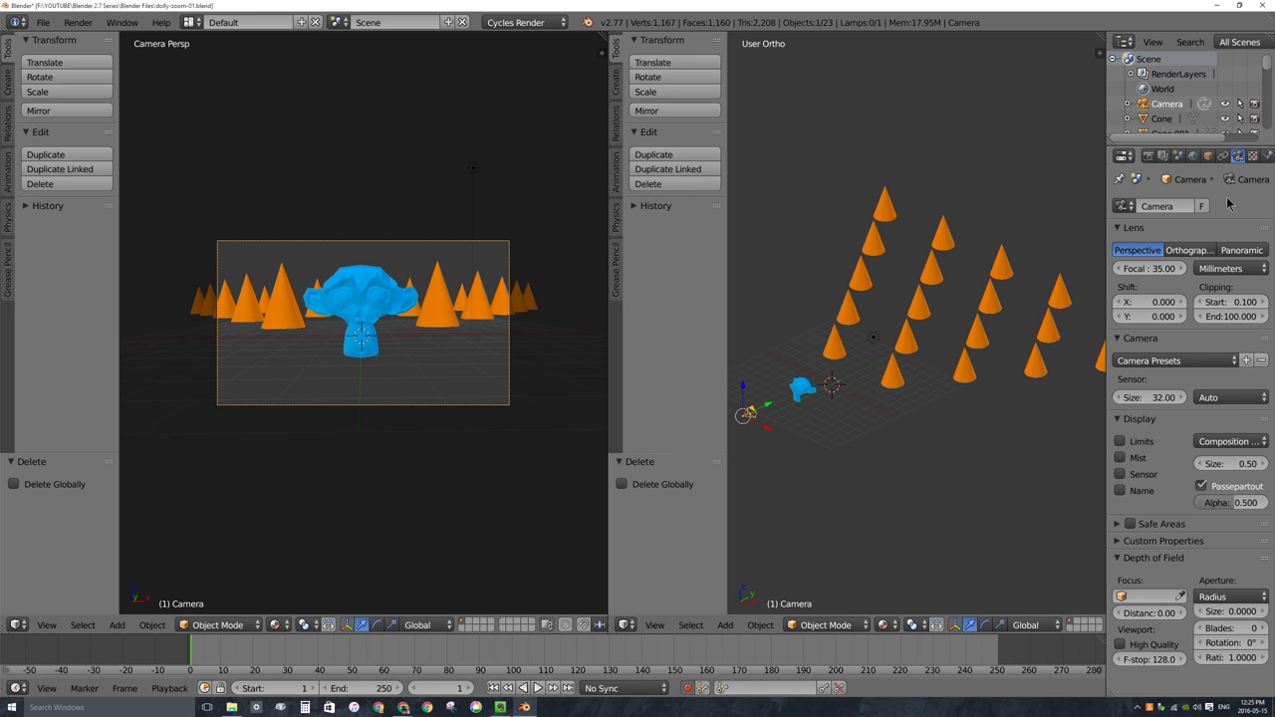
left_click(1147, 269)
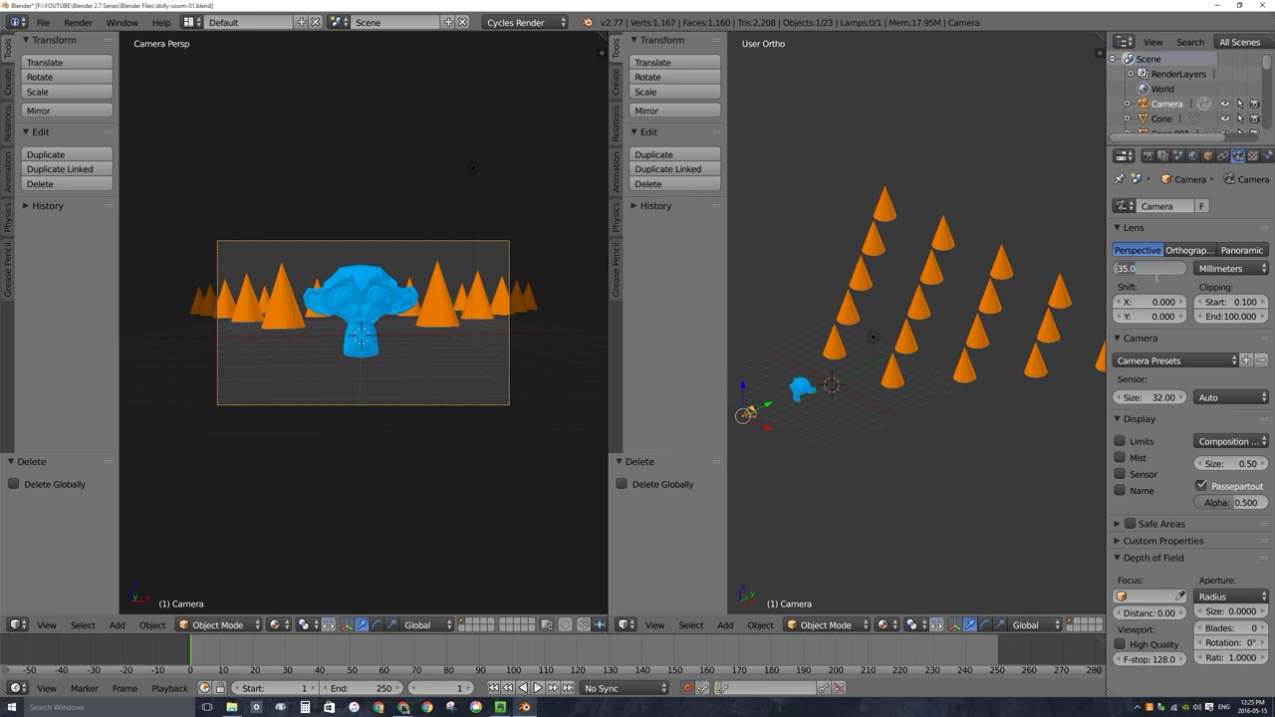
type("17")
key("Return")
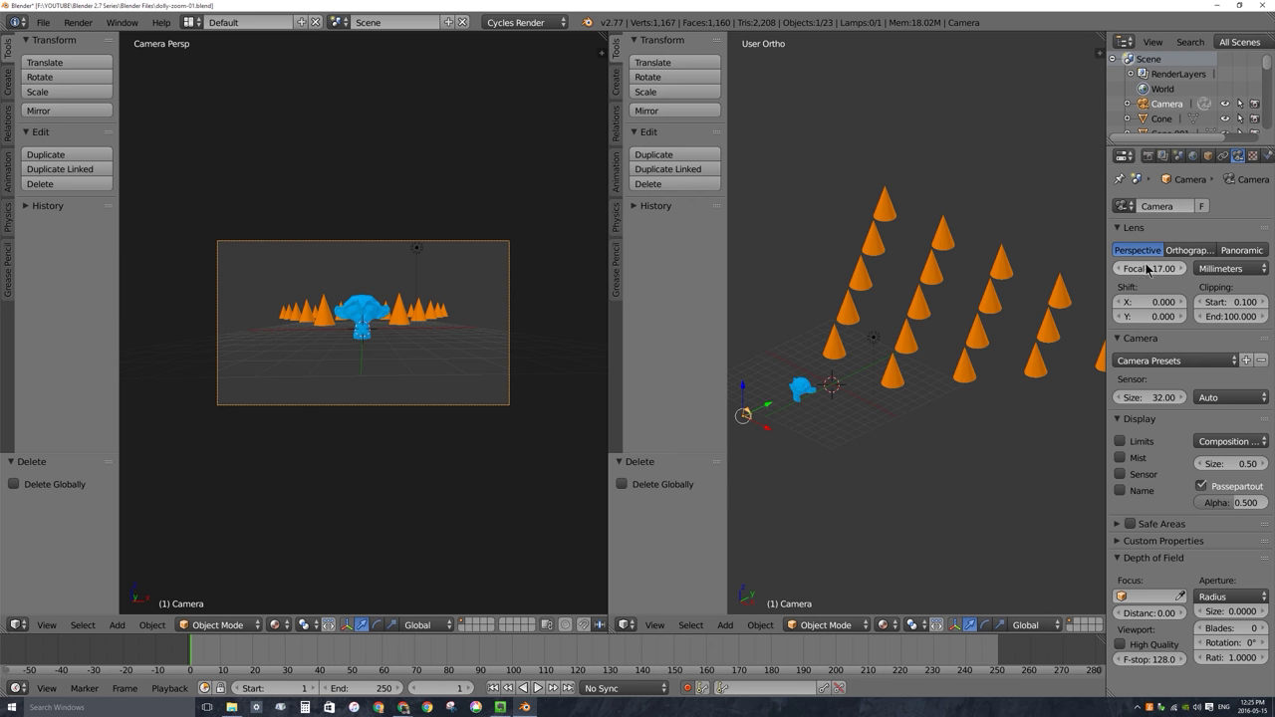
Keyframe the 17 mm focal length at frame 1, then play ahead to around frame 100.
key("i")
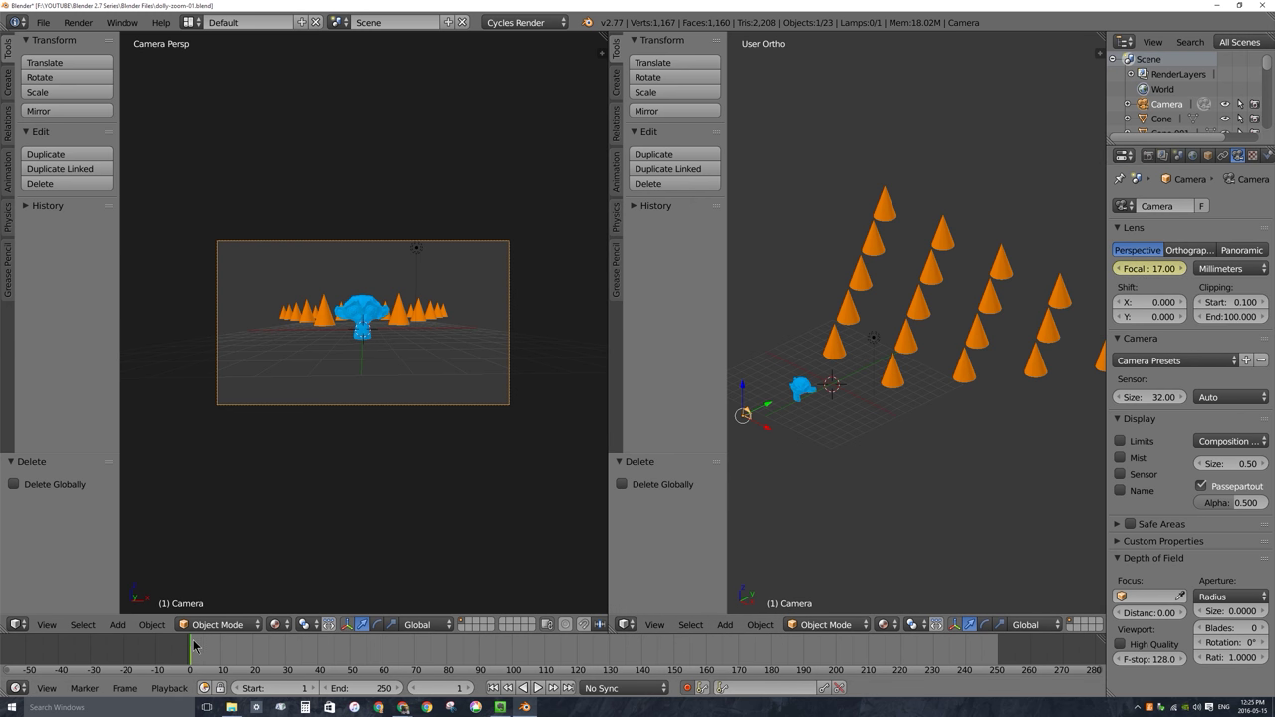
key("alt+a")
left_click_drag(216, 648, 515, 661)
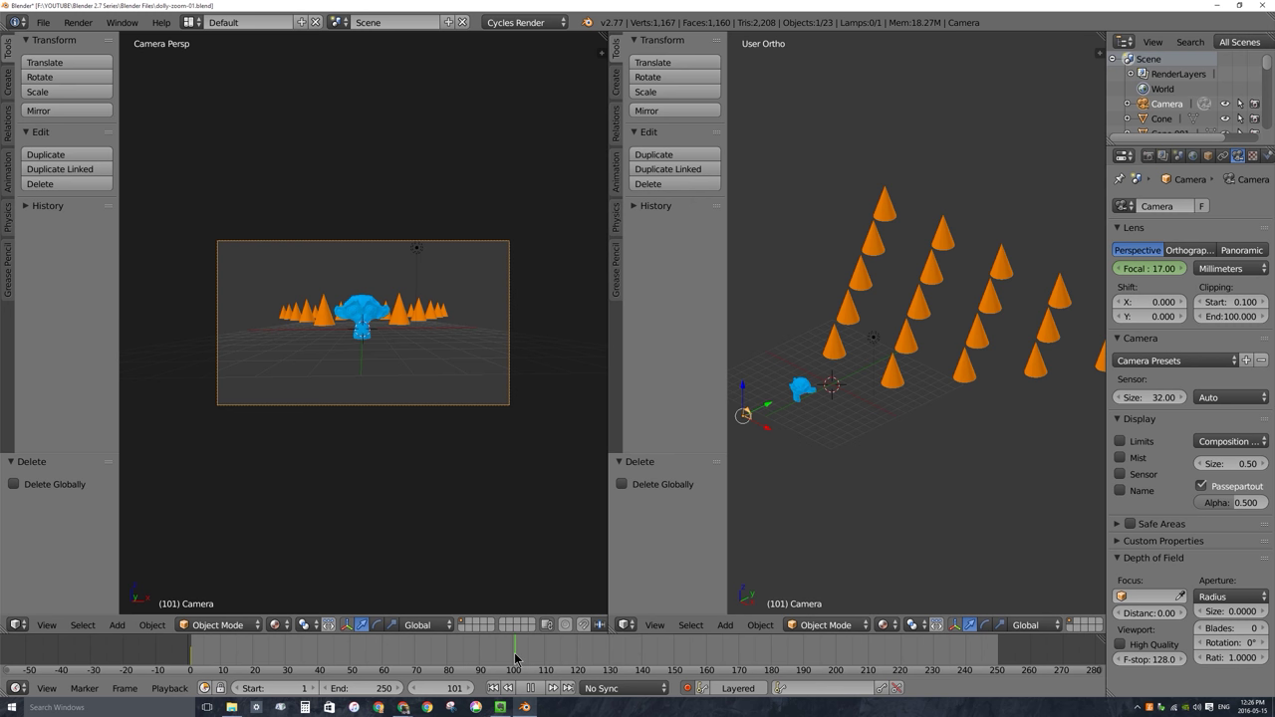
Stop at frame 101 and set the focal length to 200 mm with Auto Keying.
key("alt+a")
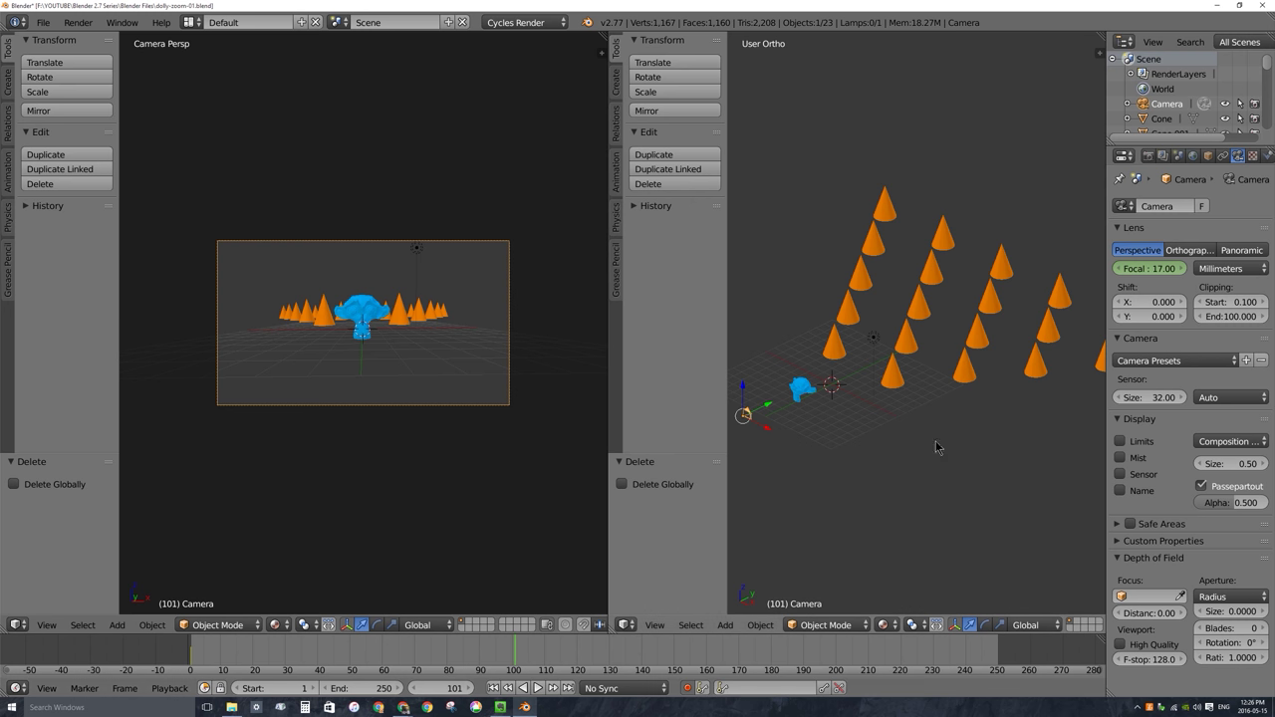
left_click(1149, 269)
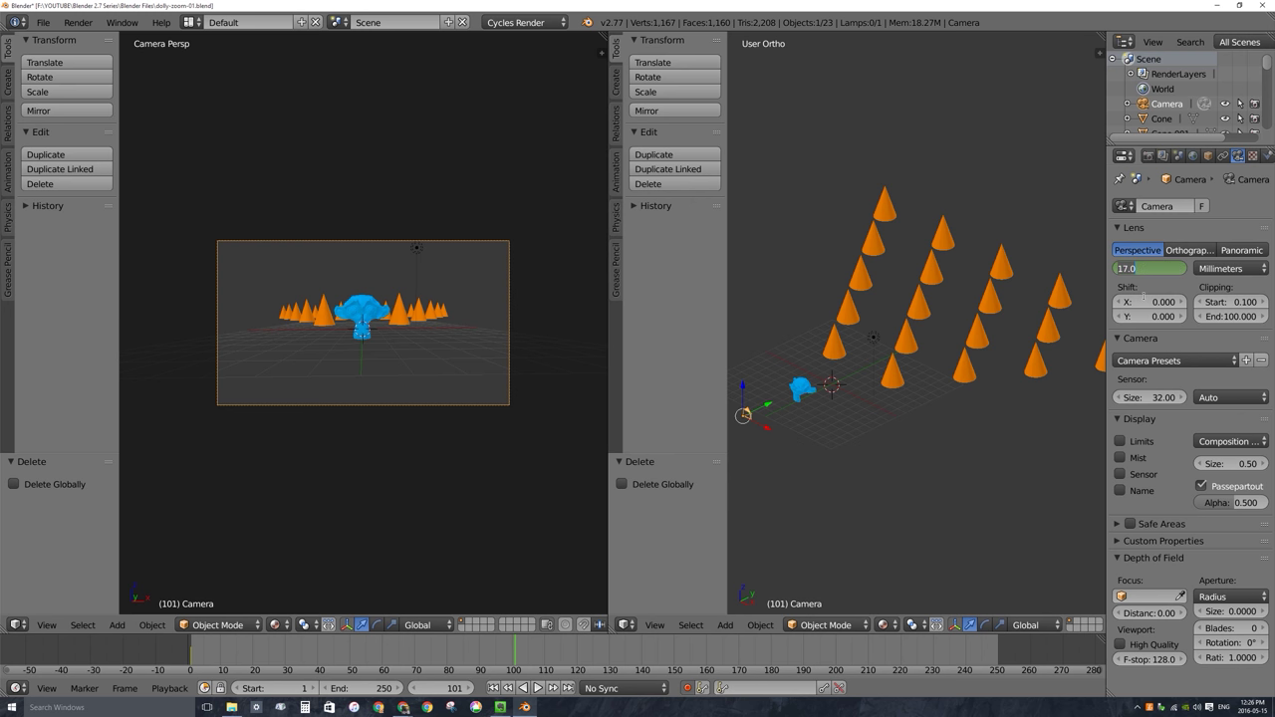
type("1")
type("00")
key("Return")
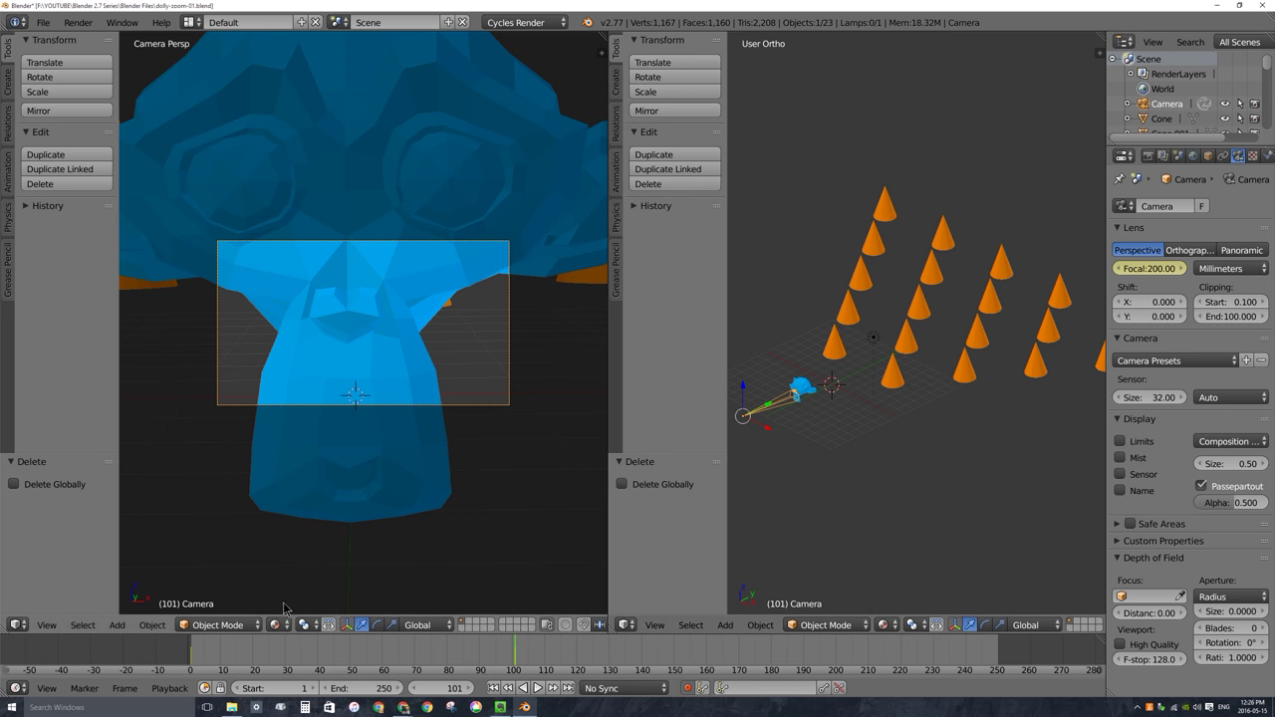
Preview the 17-to-200 mm zoom from the start, then return to frame 1.
left_click_drag(292, 651, 192, 649)
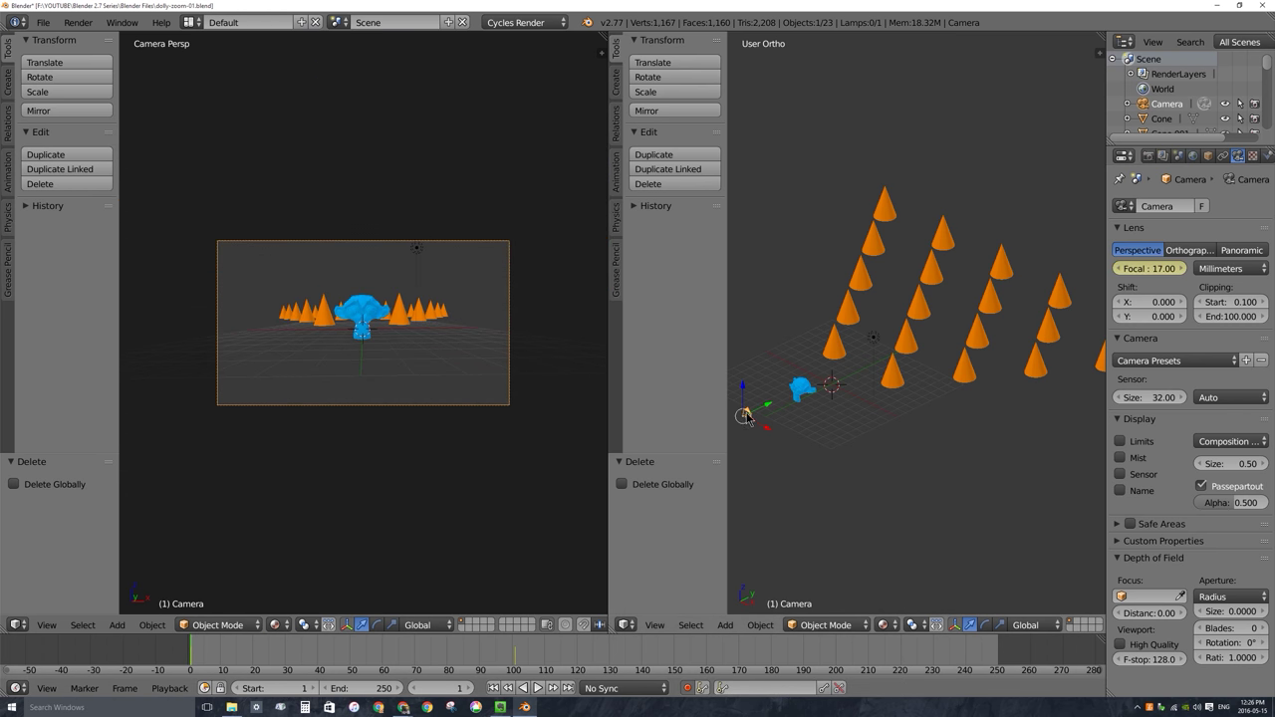
scroll(758, 420, "up", 6)
middle_click_drag(758, 420, 986, 344, "shift")
left_click(538, 688)
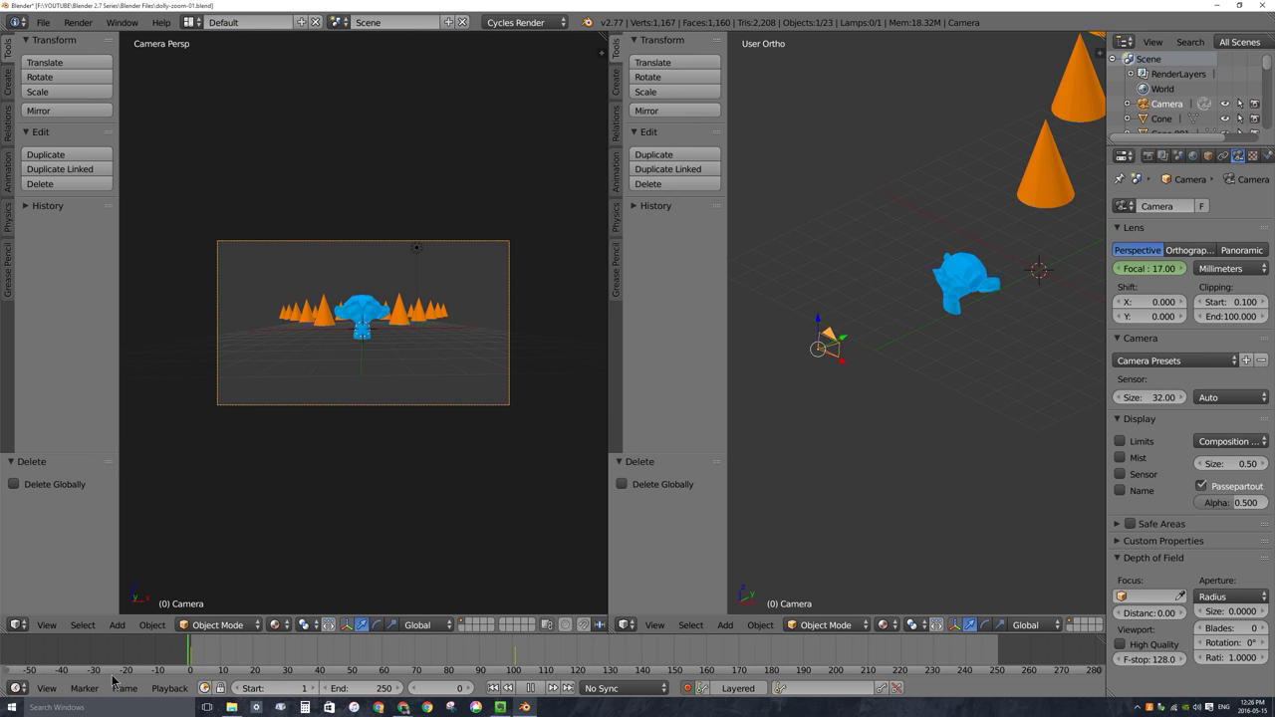
left_click_drag(113, 680, 195, 665)
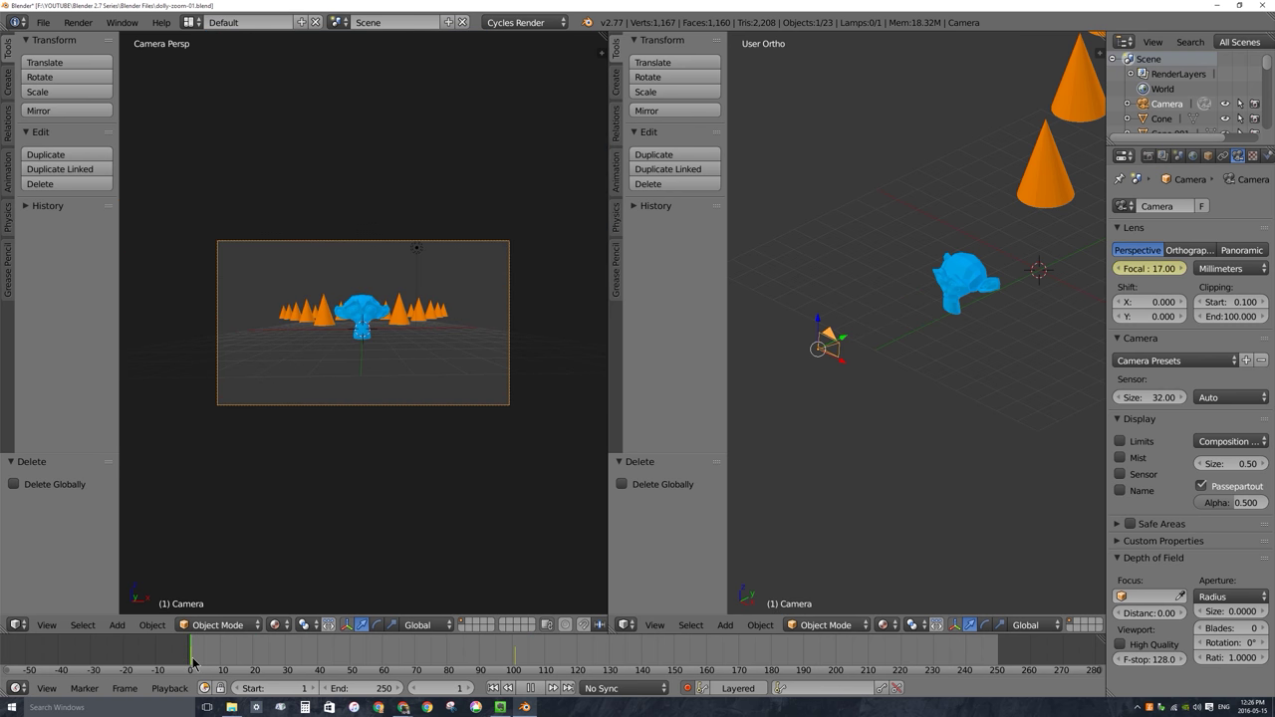
Stop playback and pull the camera back along Y at frame 101.
key("alt+a")
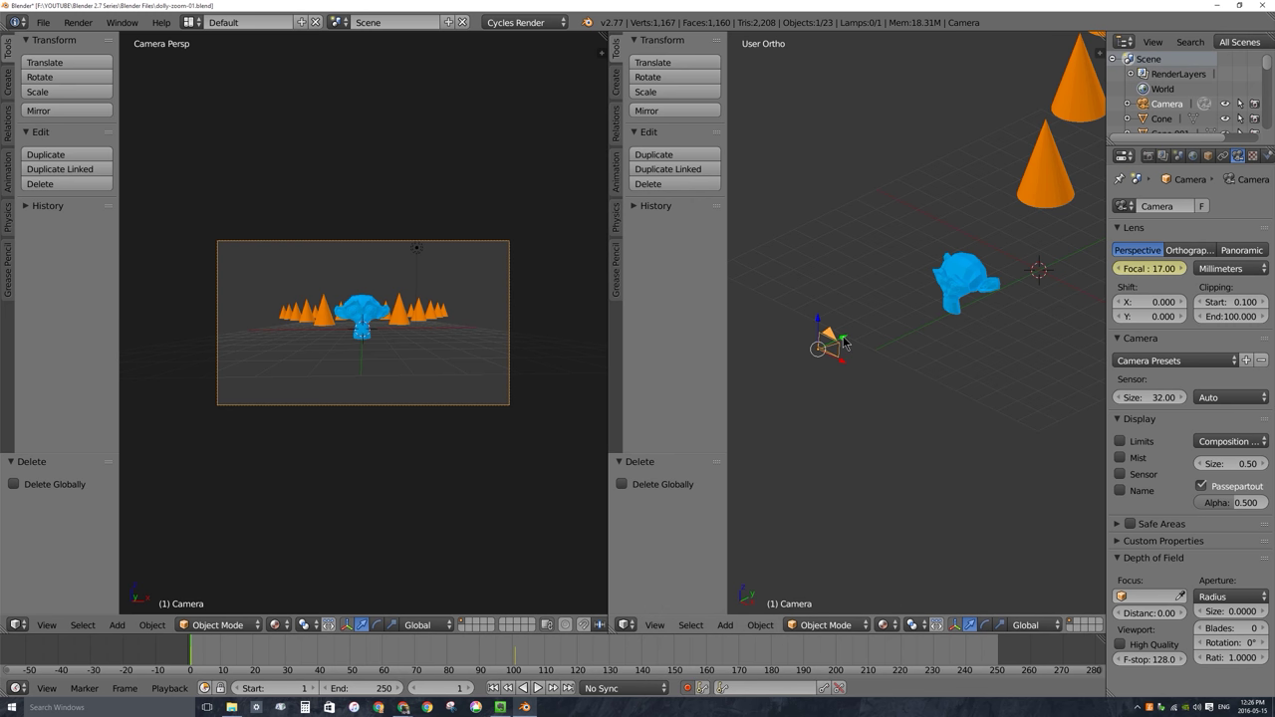
left_click_drag(844, 343, 932, 310)
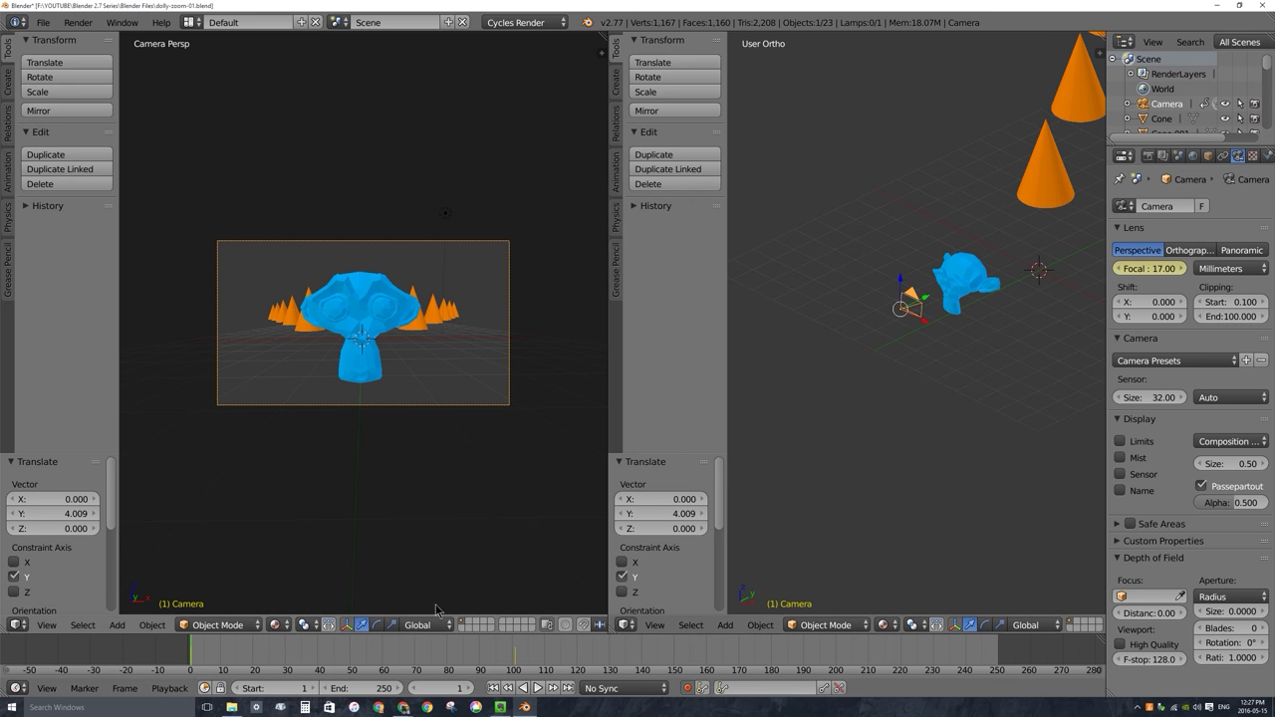
left_click_drag(515, 649, 517, 650)
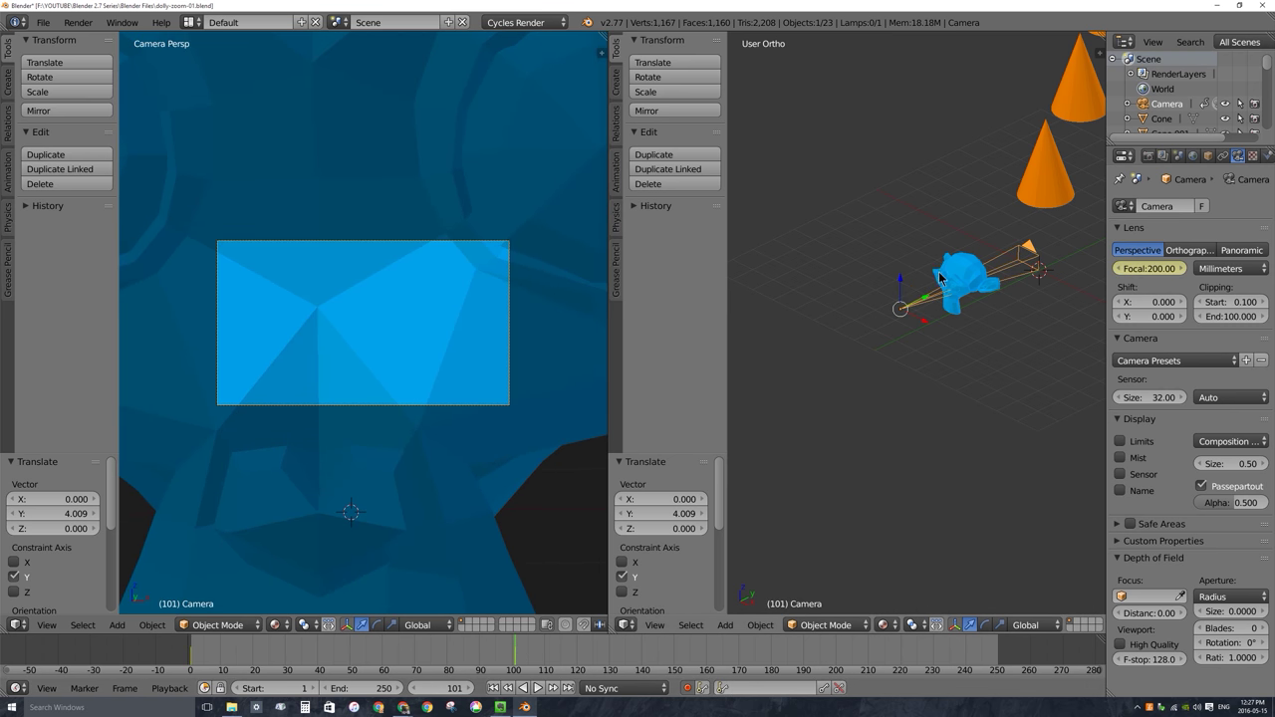
scroll(939, 279, "down", 5)
key("g")
key("y")
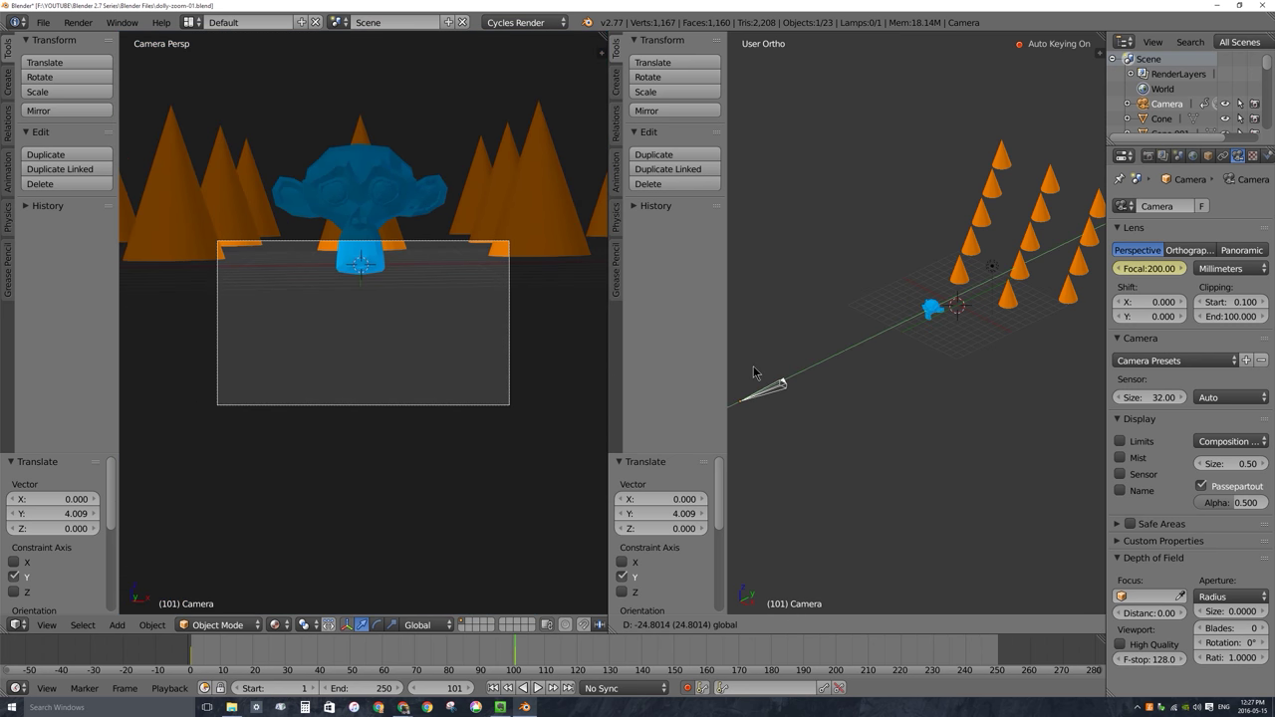
left_click(735, 390)
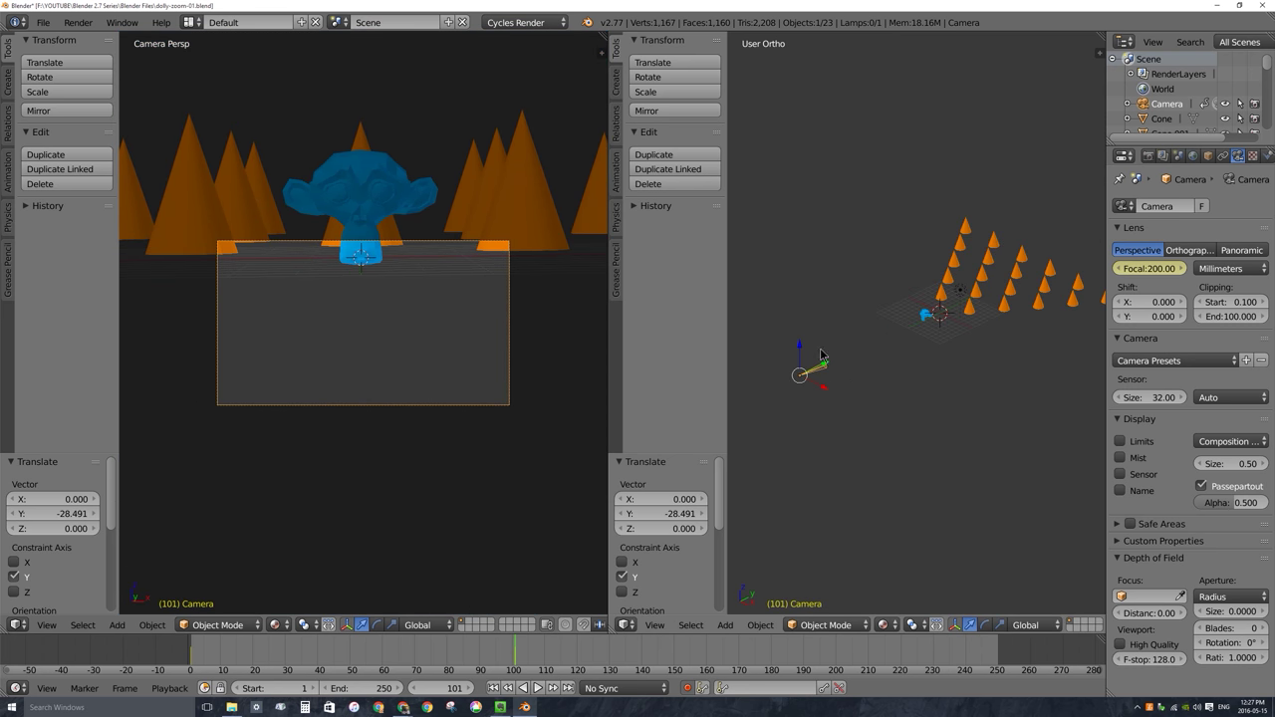
scroll(824, 355, "down", 3)
left_click_drag(876, 348, 866, 317)
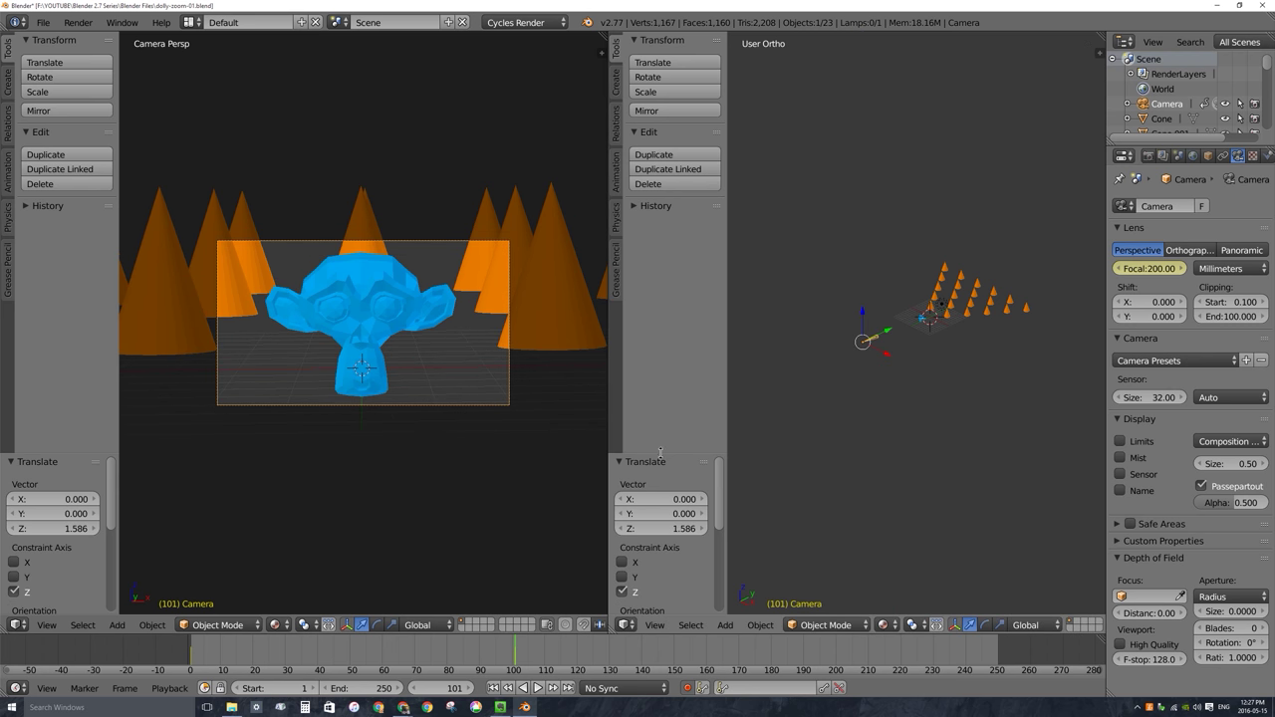
Replay the dolly-zoom animation from frame 1 and stop it.
left_click(189, 648)
key("alt+a")
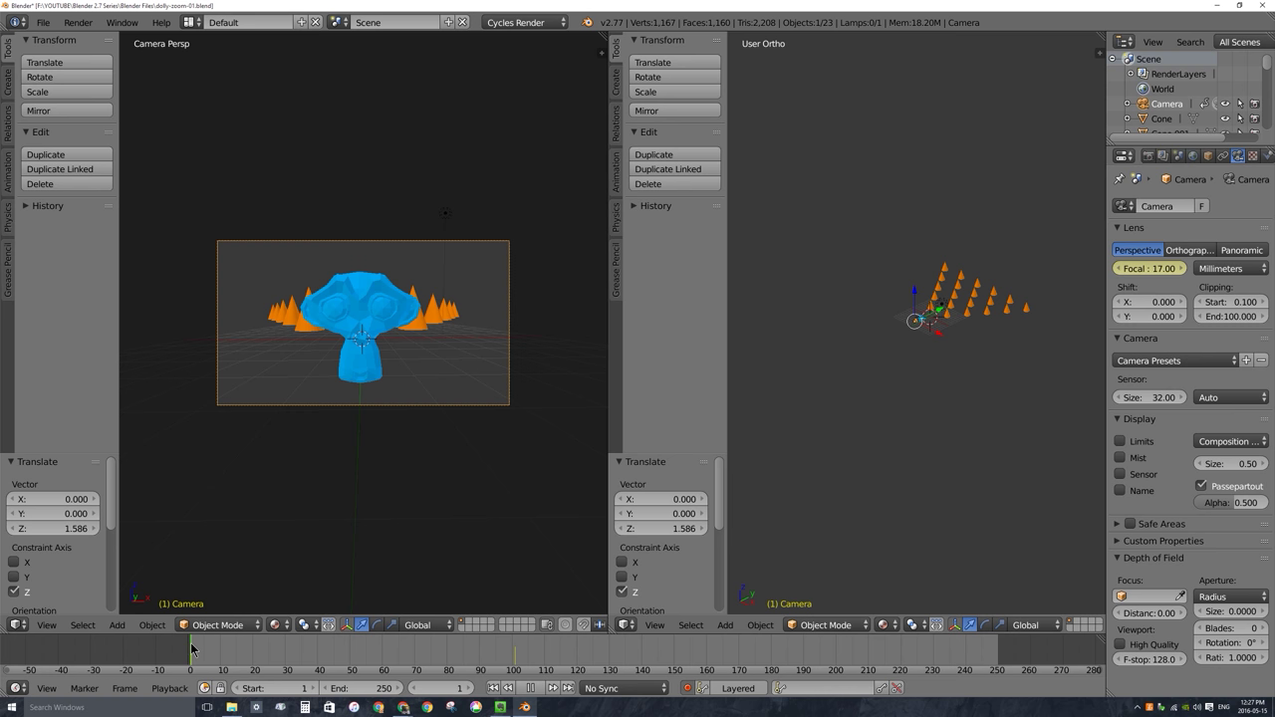
key("alt+a")
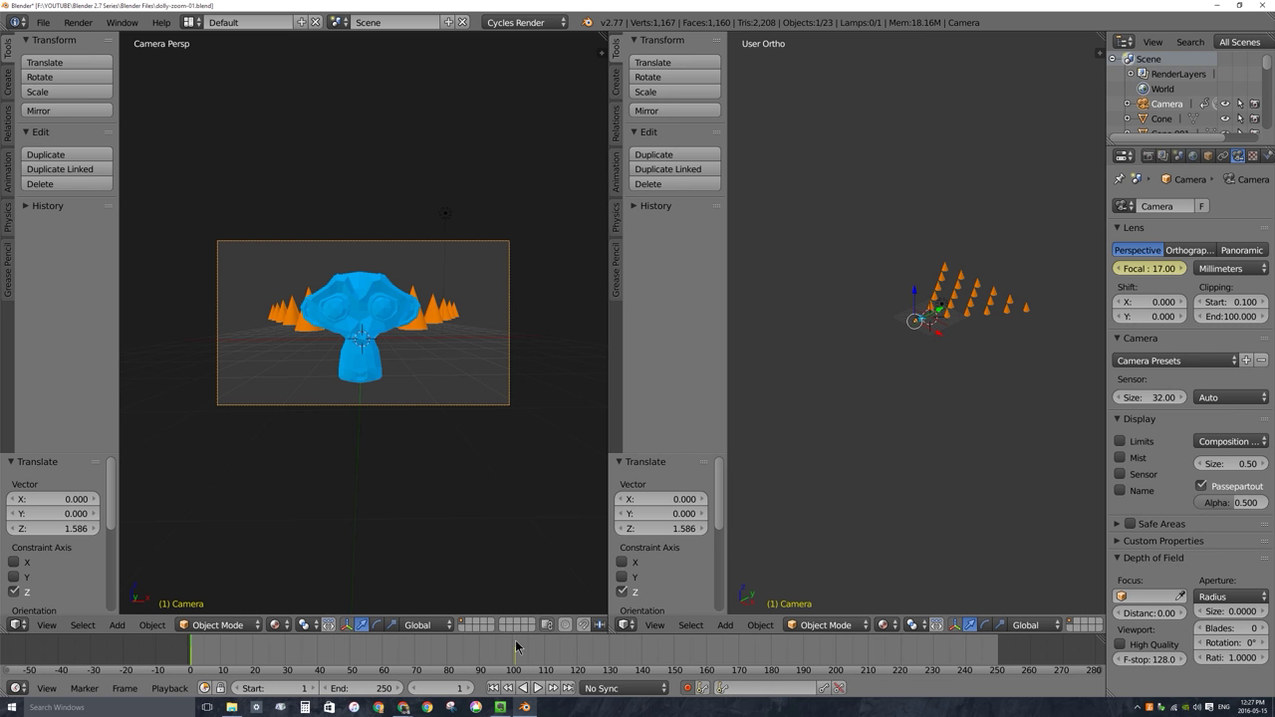
At frame 101, reposition the camera along Y and tilt it about 3.5° on X.
left_click(516, 648)
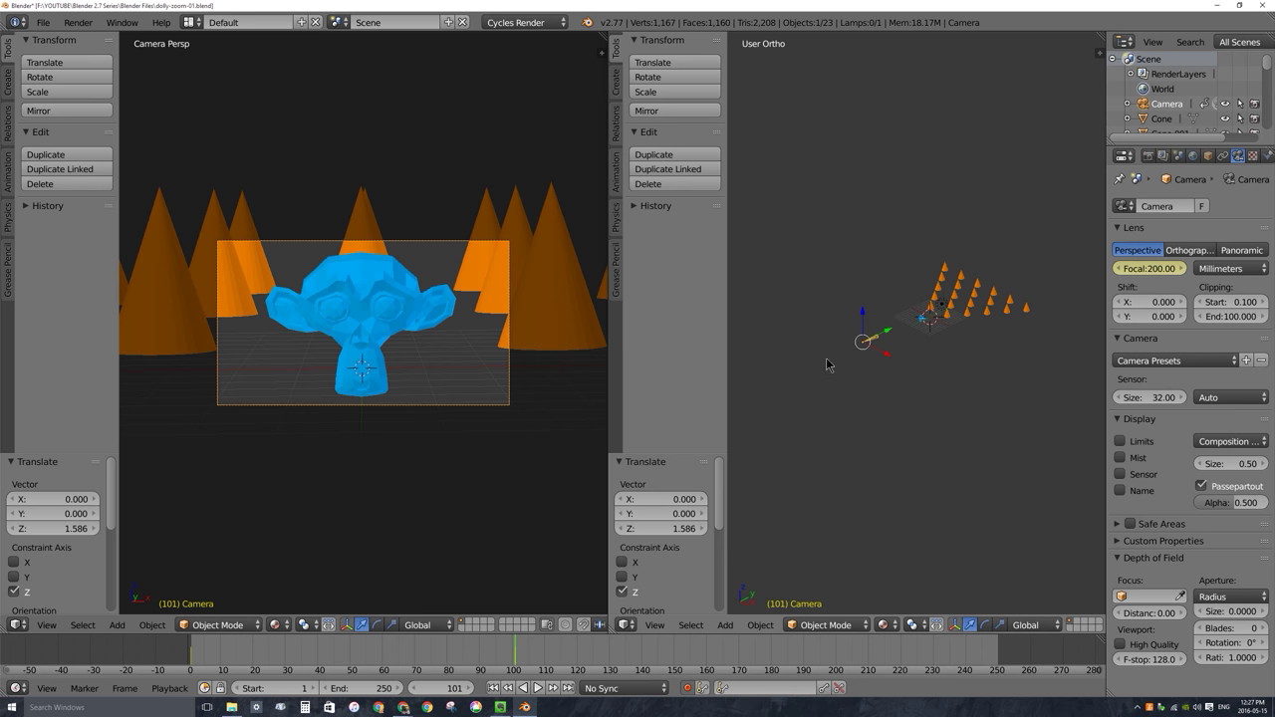
key("g")
key("y")
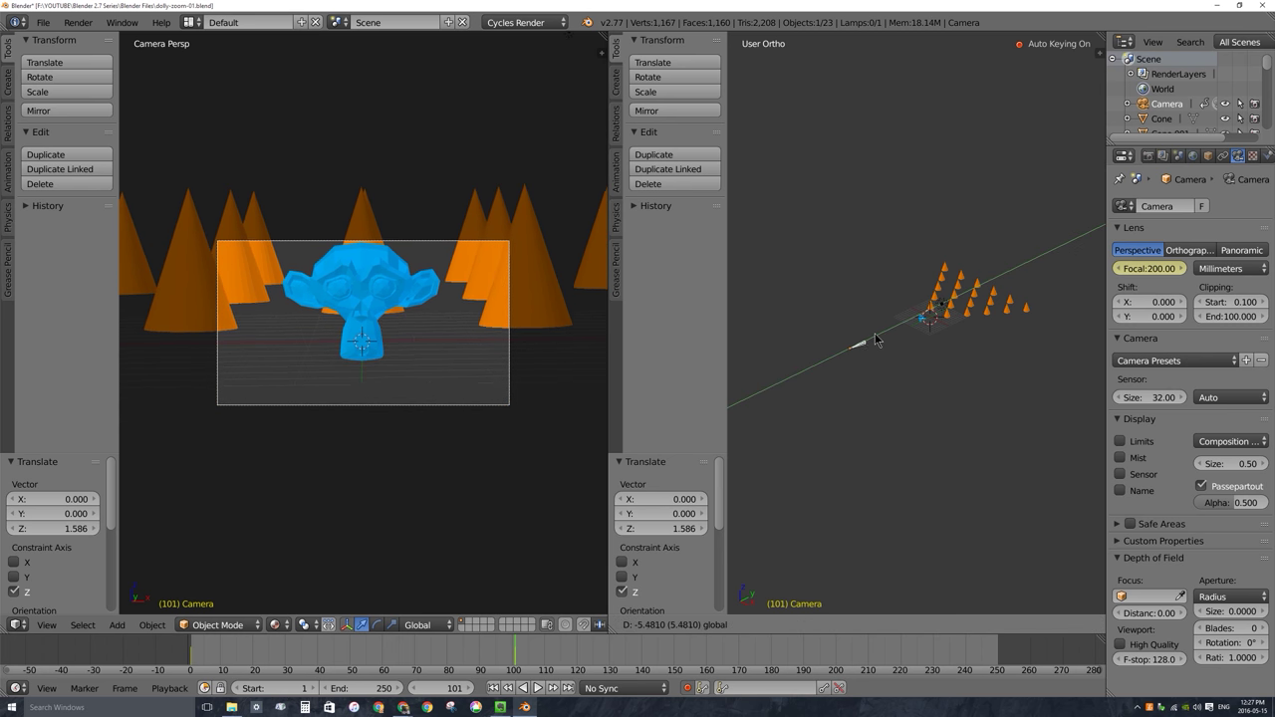
left_click(875, 340)
key("r")
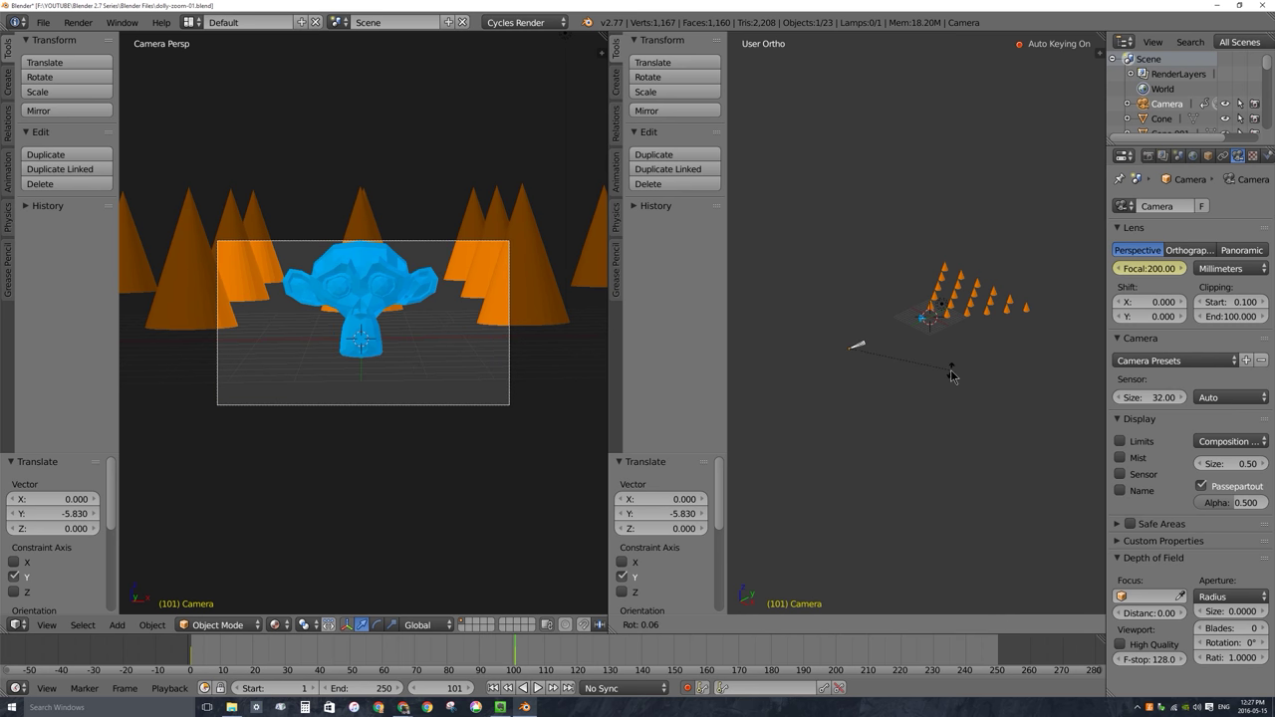
key("x")
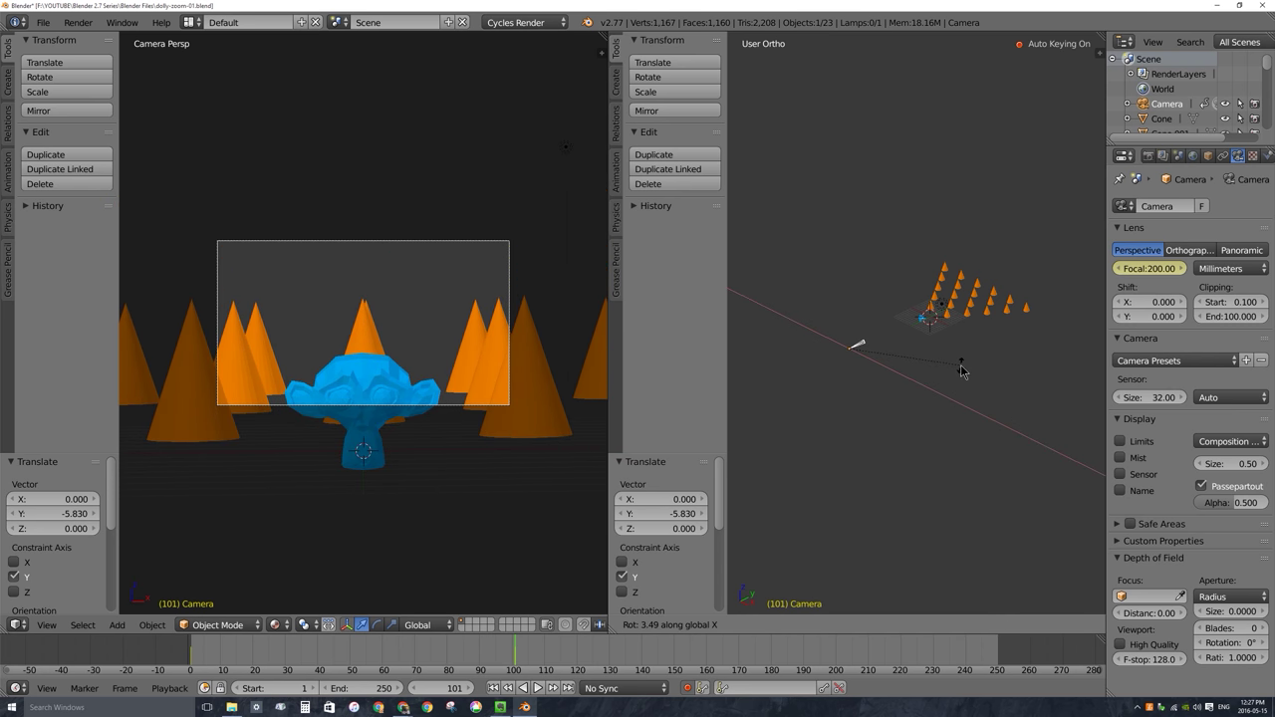
left_click(961, 371)
Lower the camera 1.586 along Z, then replay the animation and stop at frame 1.
key("g")
key("z")
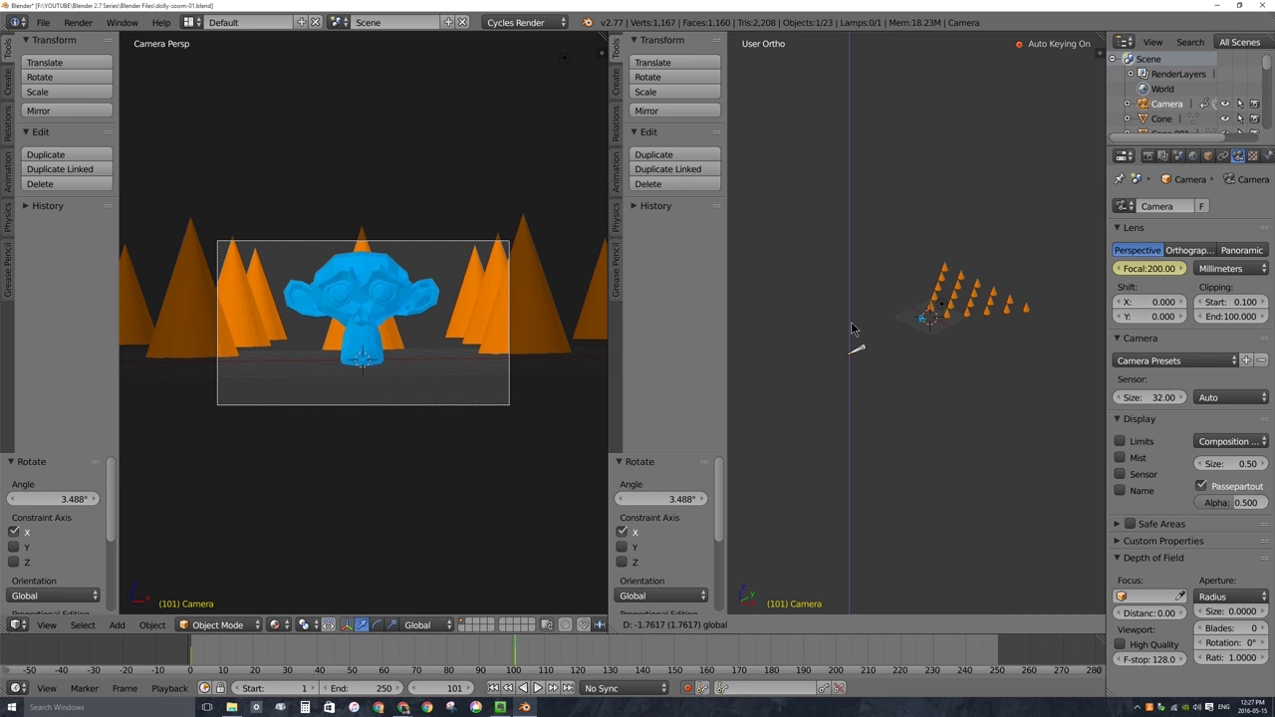
left_click(852, 329)
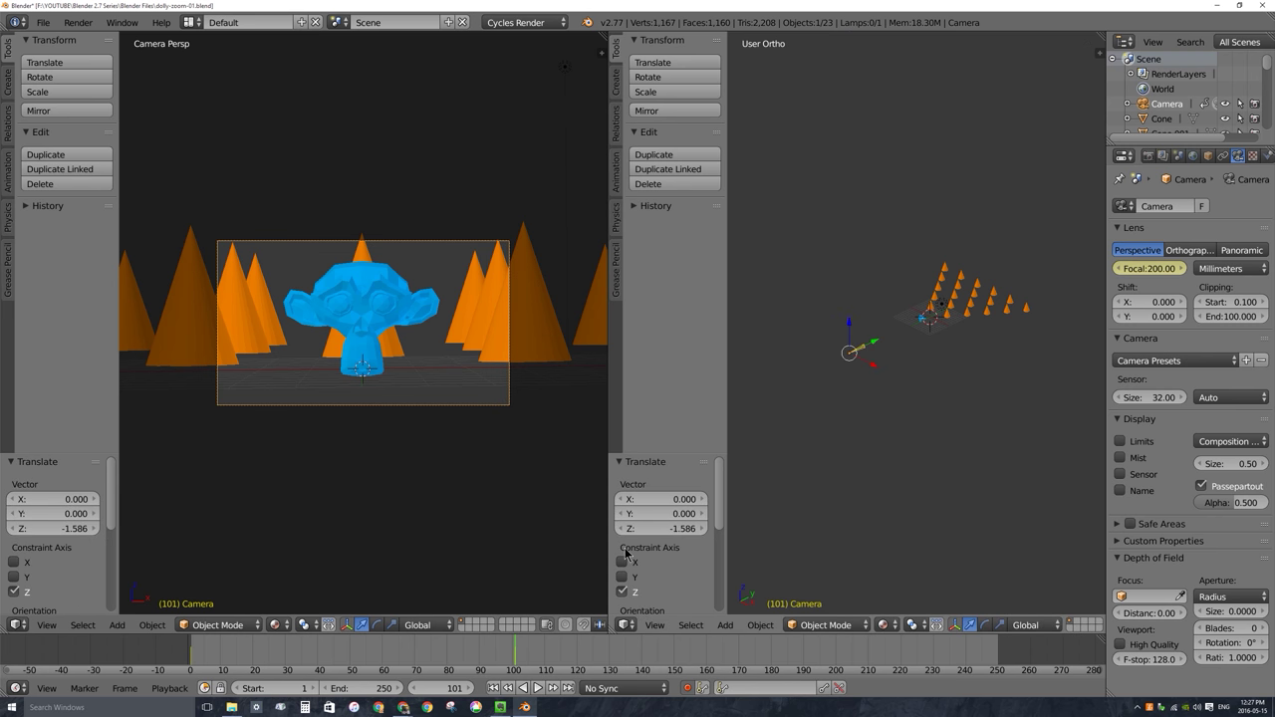
key("alt+a")
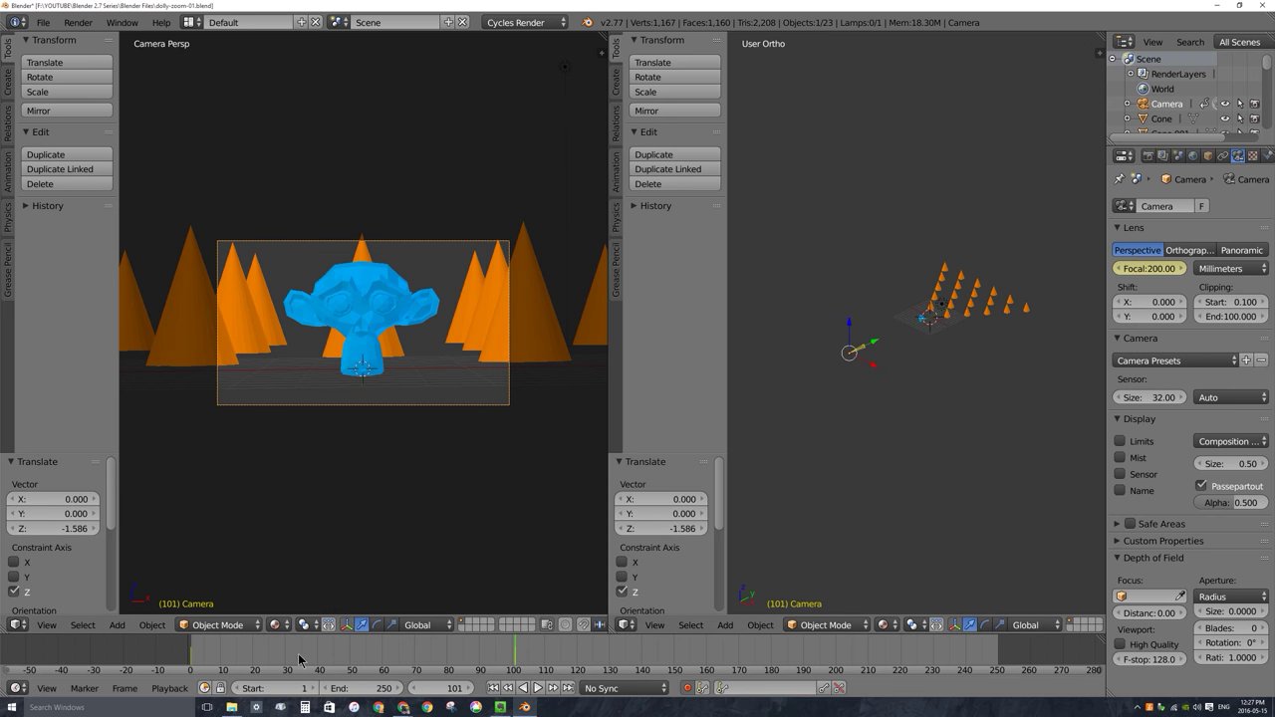
left_click(190, 653)
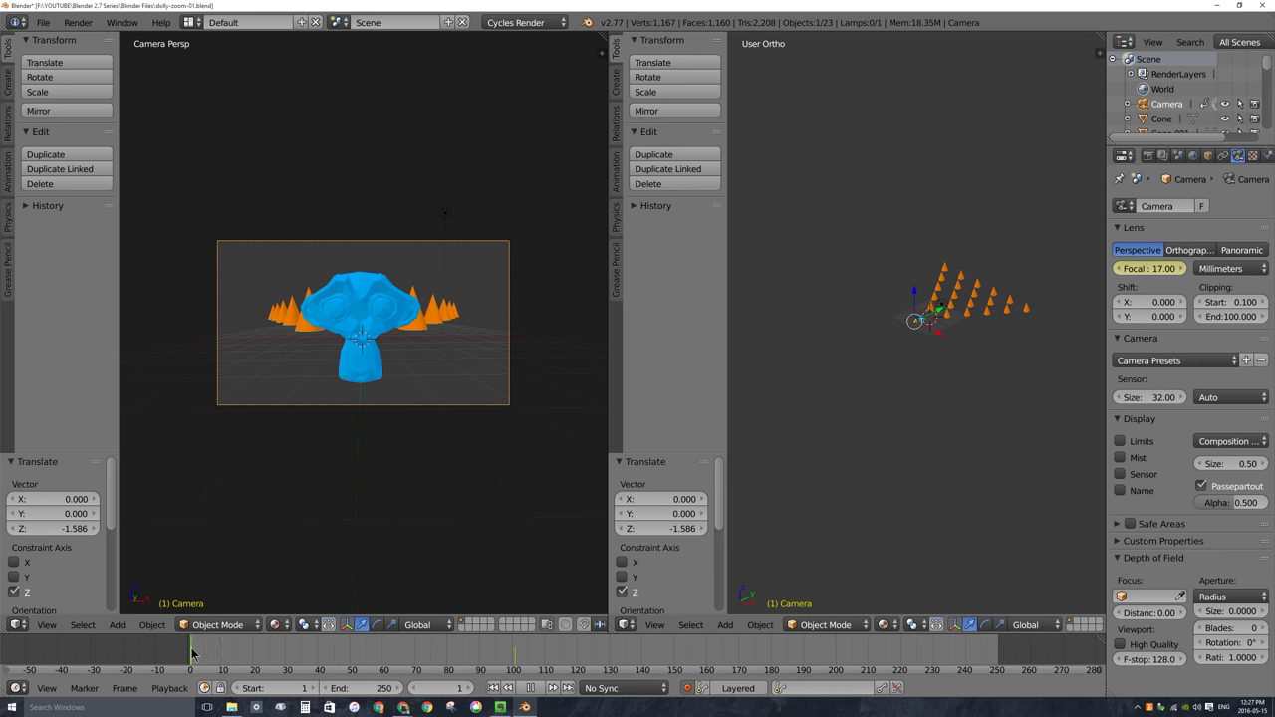
left_click(523, 691)
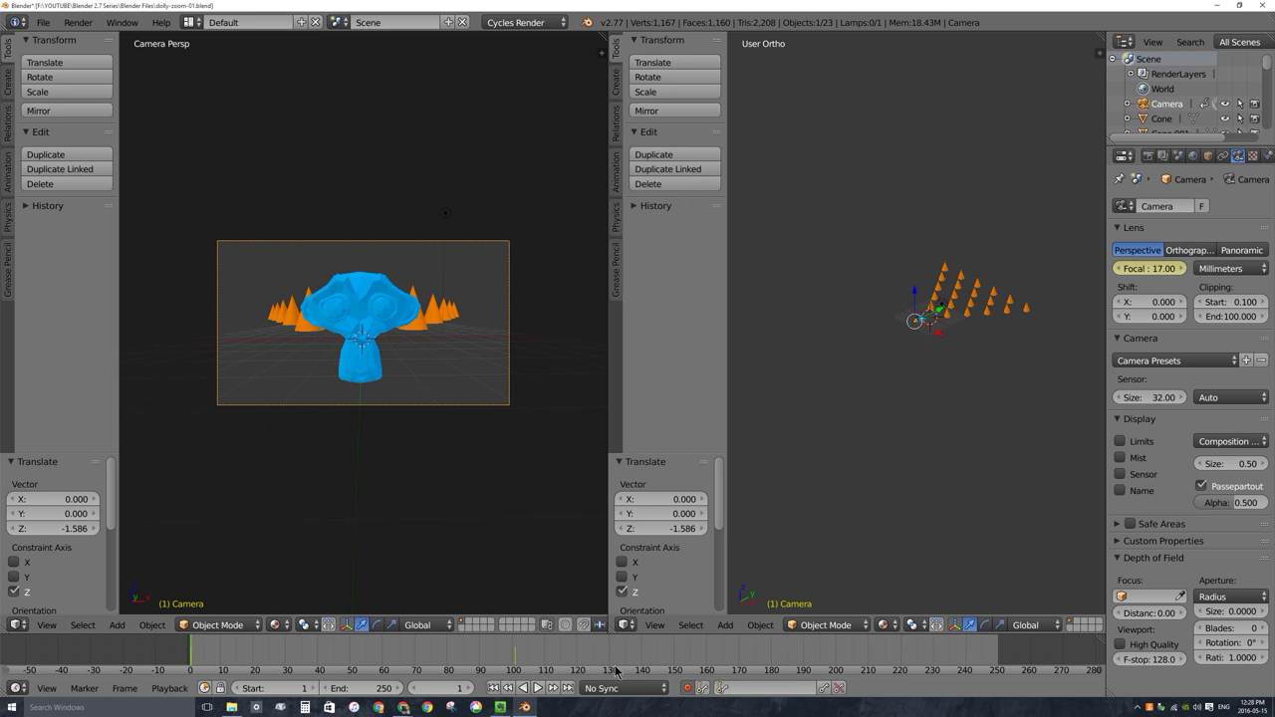
Play the dolly zoom forward to frame 101, then play it in reverse and stop.
left_click(538, 688)
left_click(530, 688)
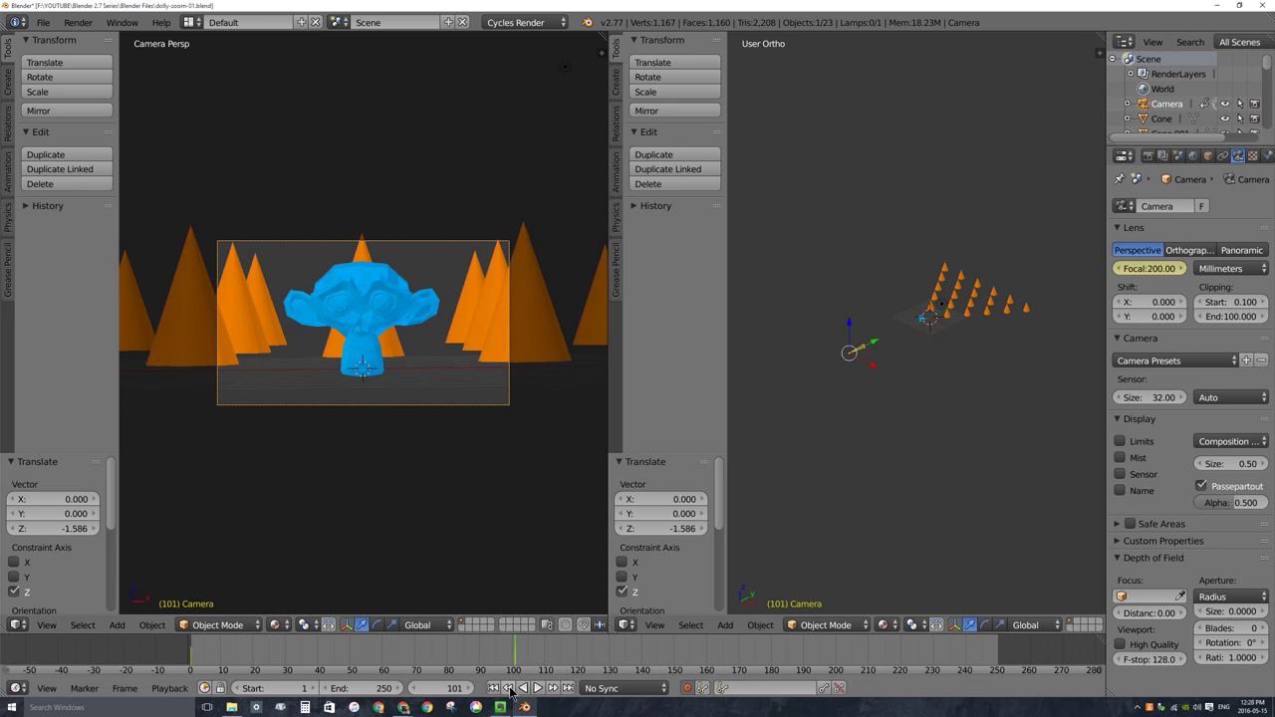
left_click(522, 689)
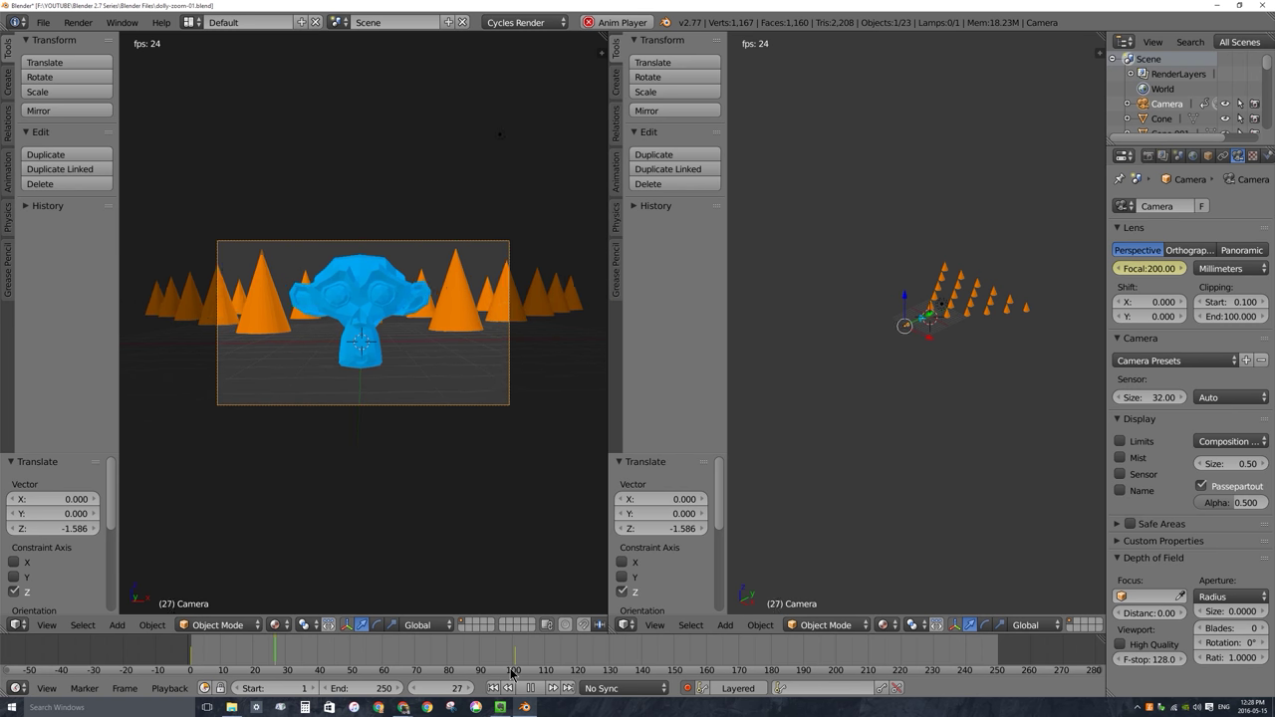
key("Escape")
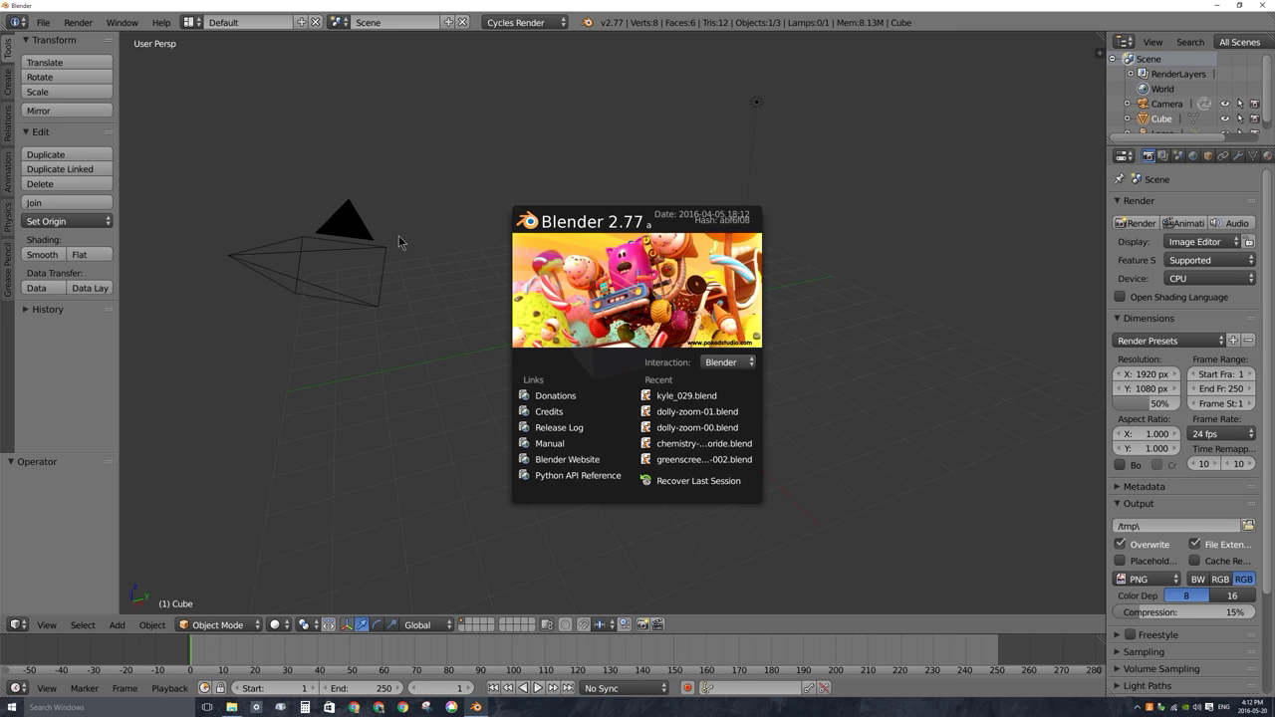
Close the splash, select the camera, widen Properties and show its 35 mm lens settings.
left_click(604, 276)
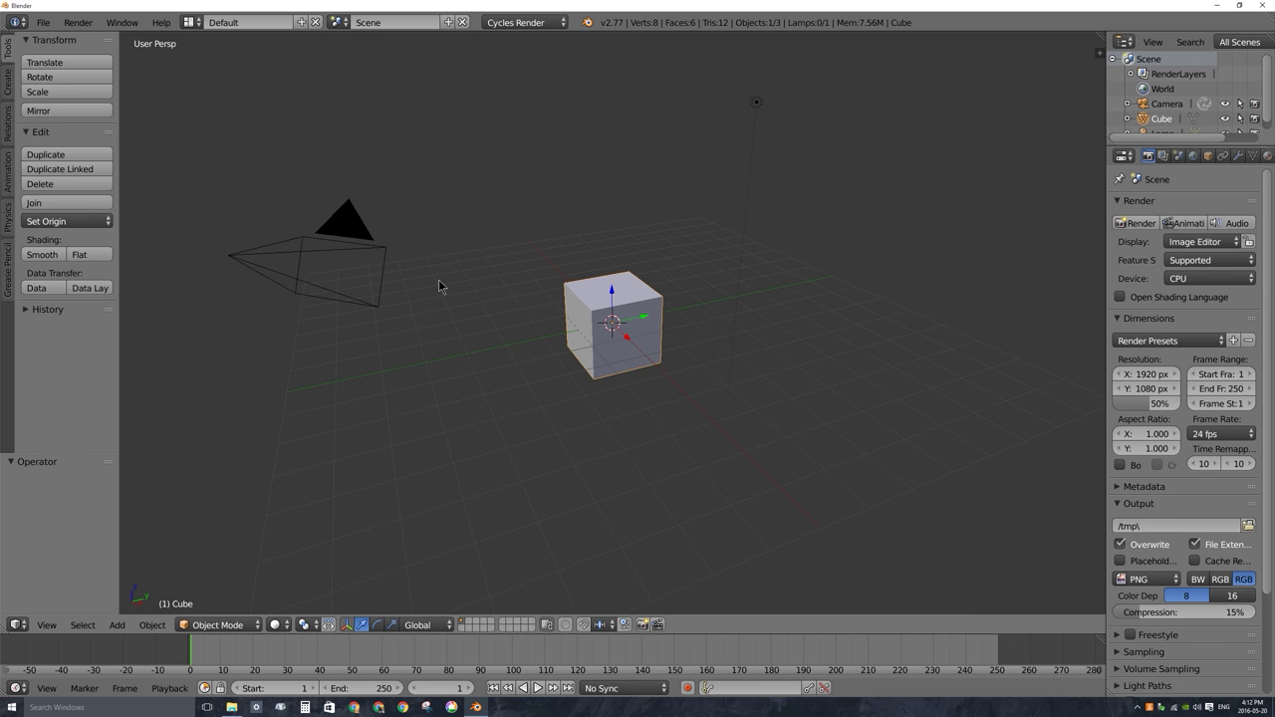
right_click(344, 229)
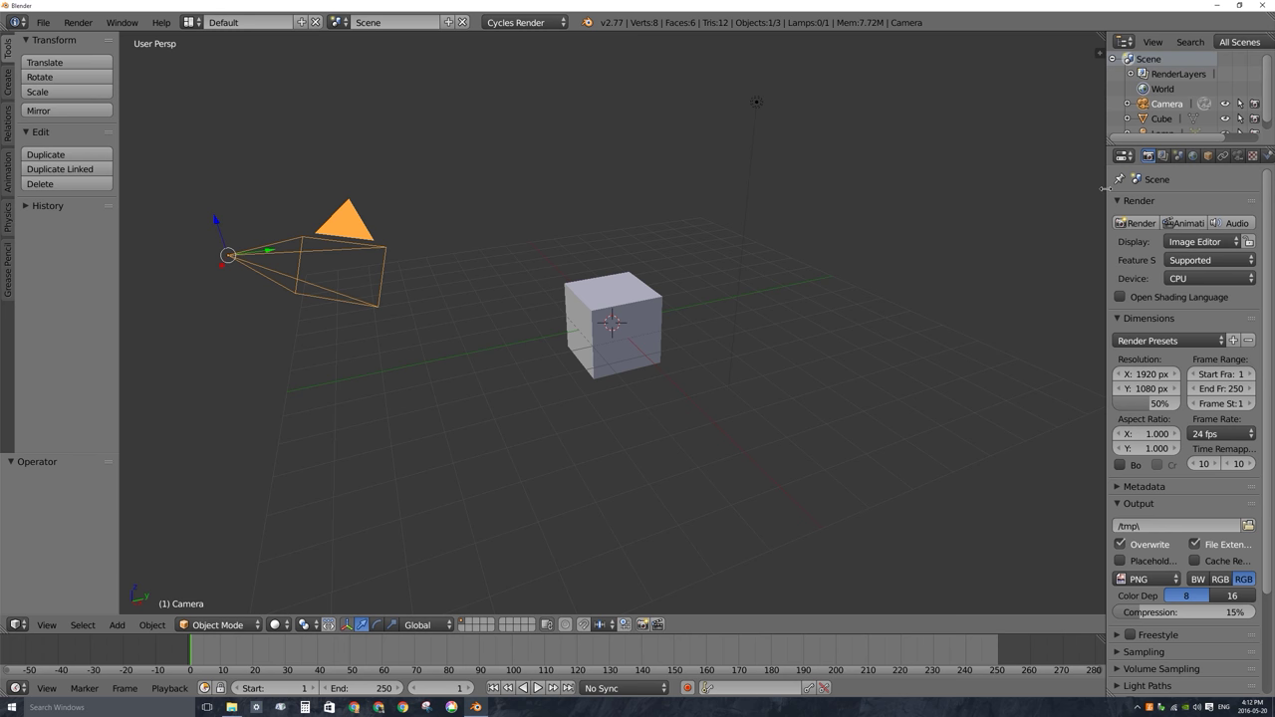
left_click_drag(1104, 187, 1023, 187)
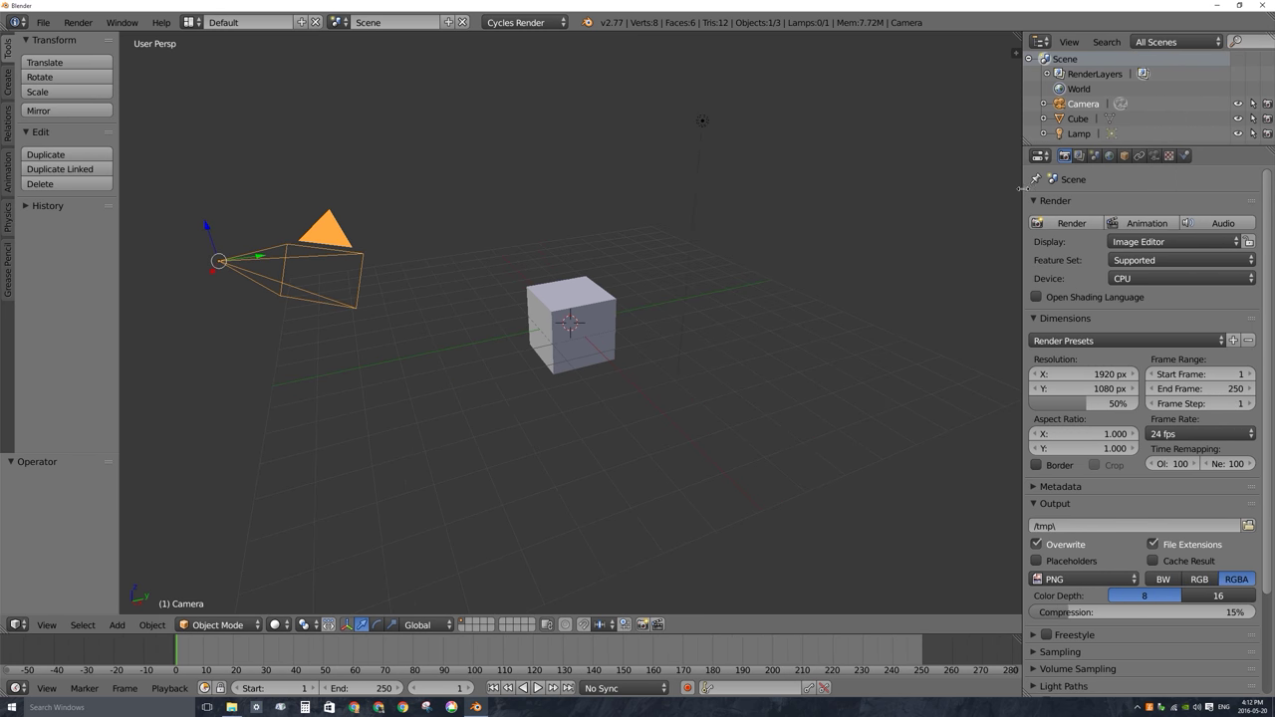
left_click(1156, 156)
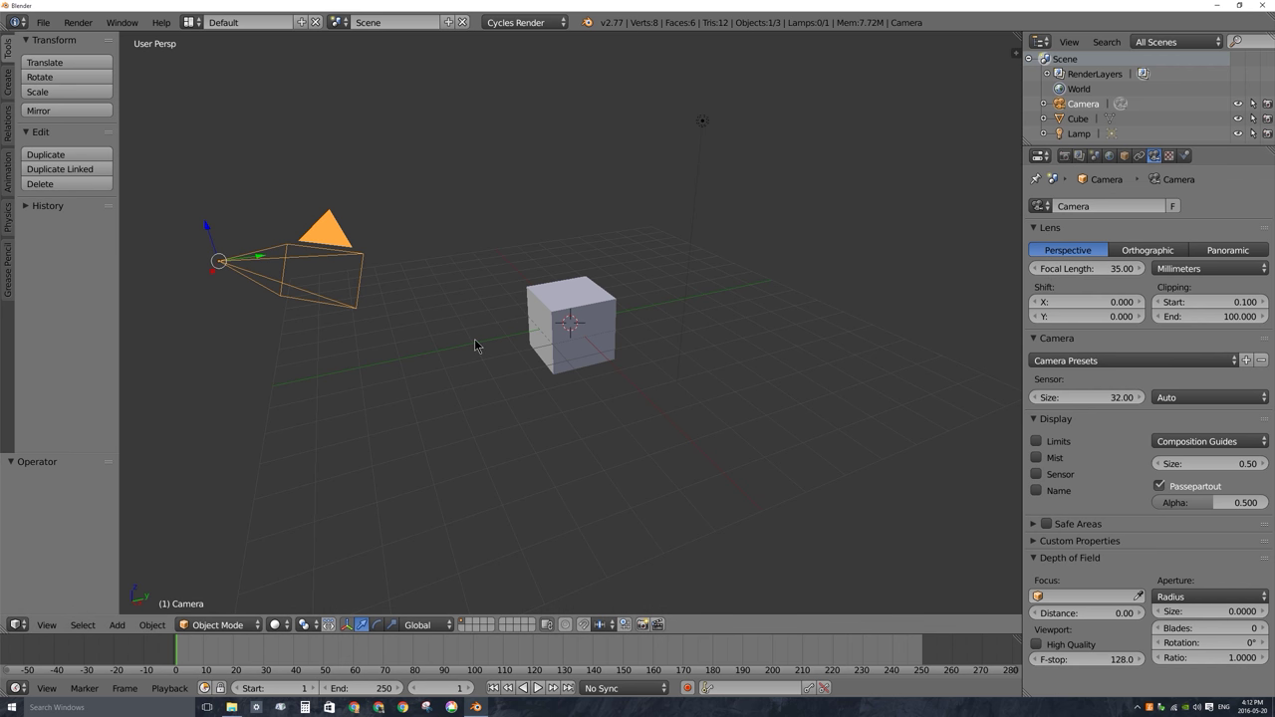
Switch the camera to orthographic, view through it, and set Orthographic Scale to 4.414.
key("KP_0")
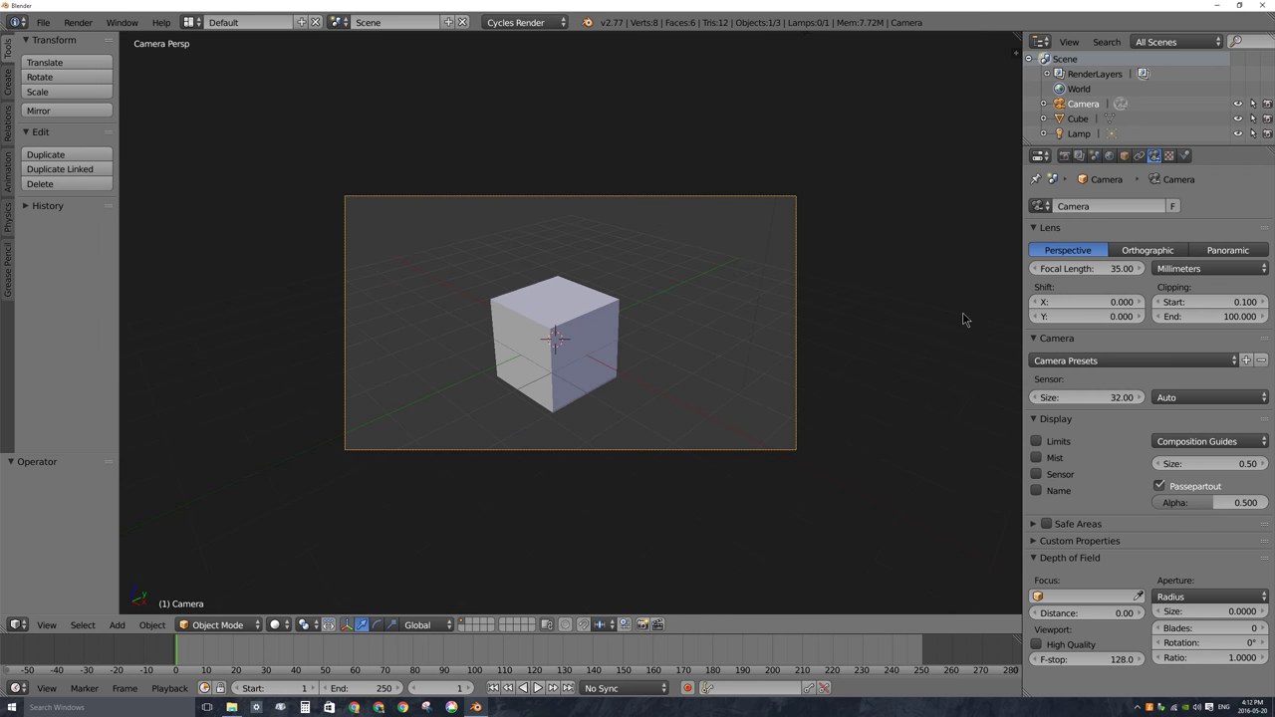
left_click(1136, 250)
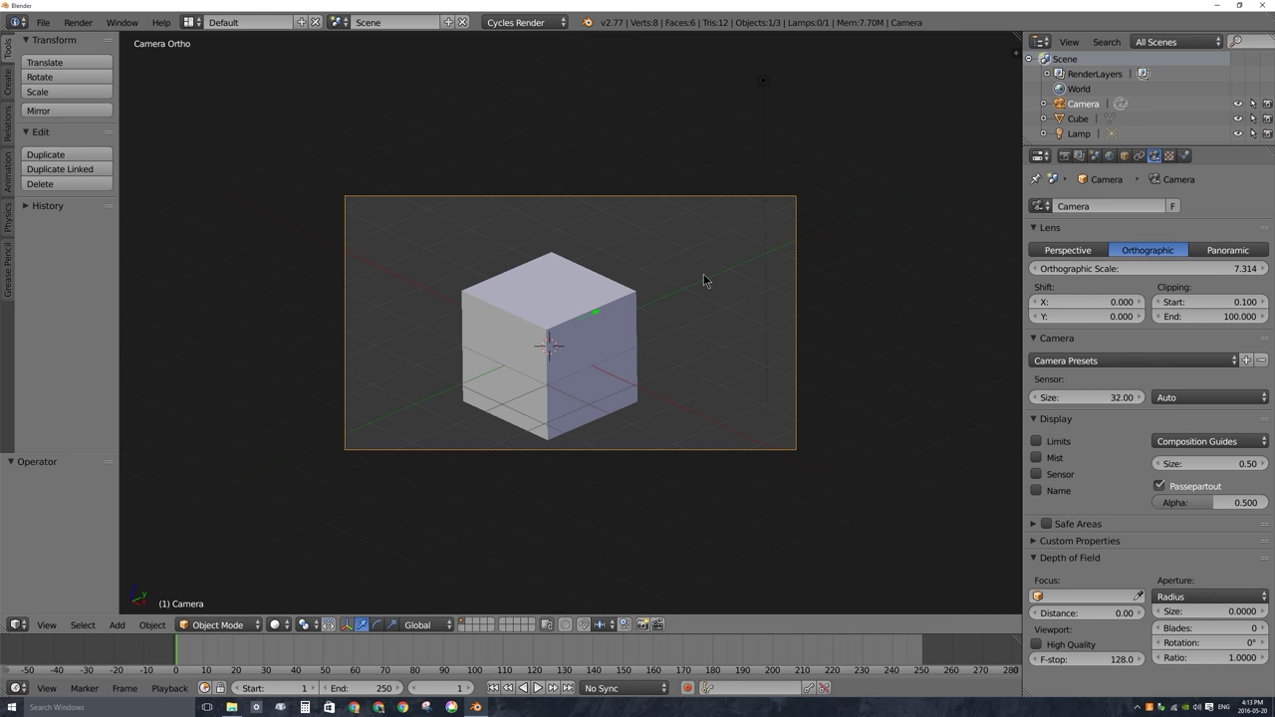
key("KP_0")
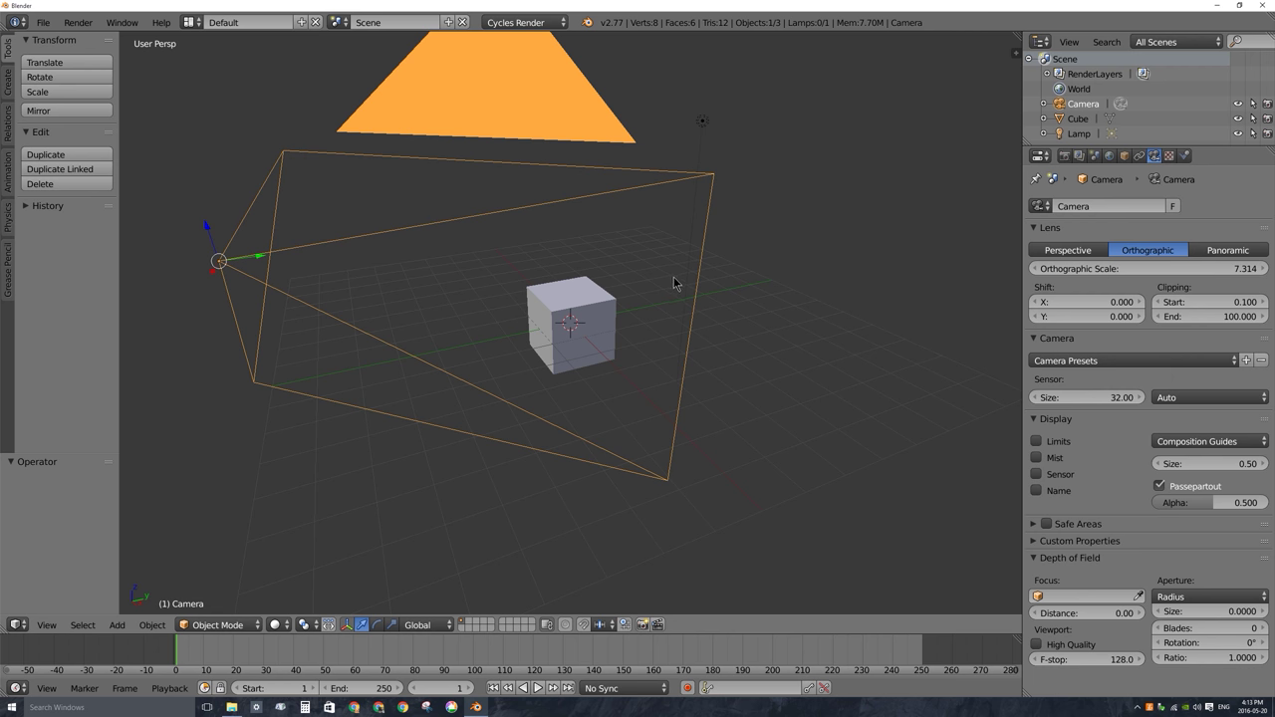
left_click(1080, 253)
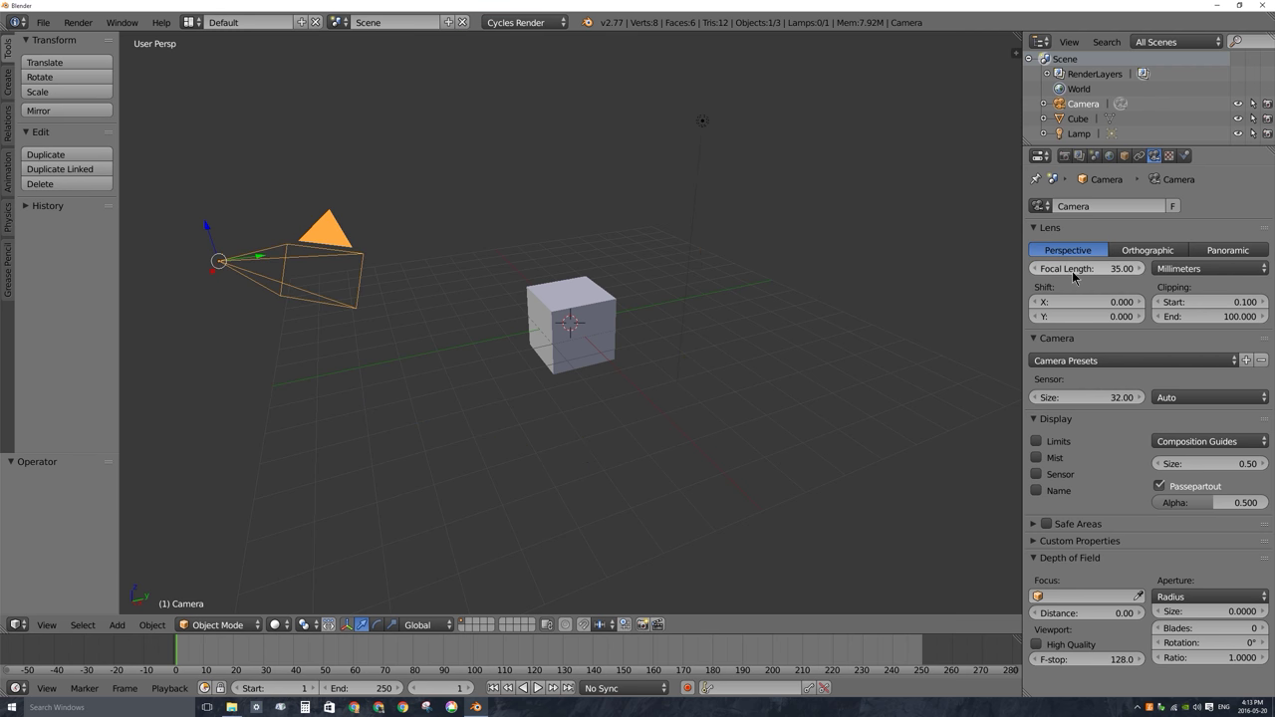
left_click(1141, 253)
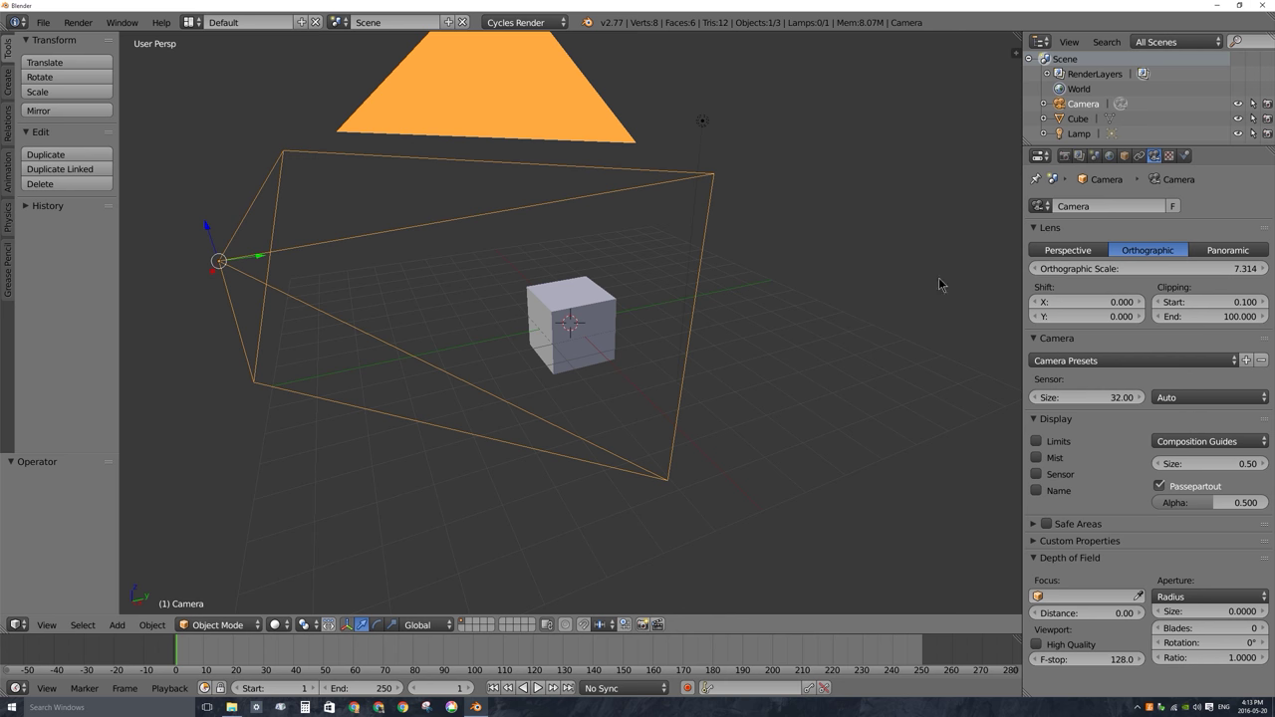
key("KP_0")
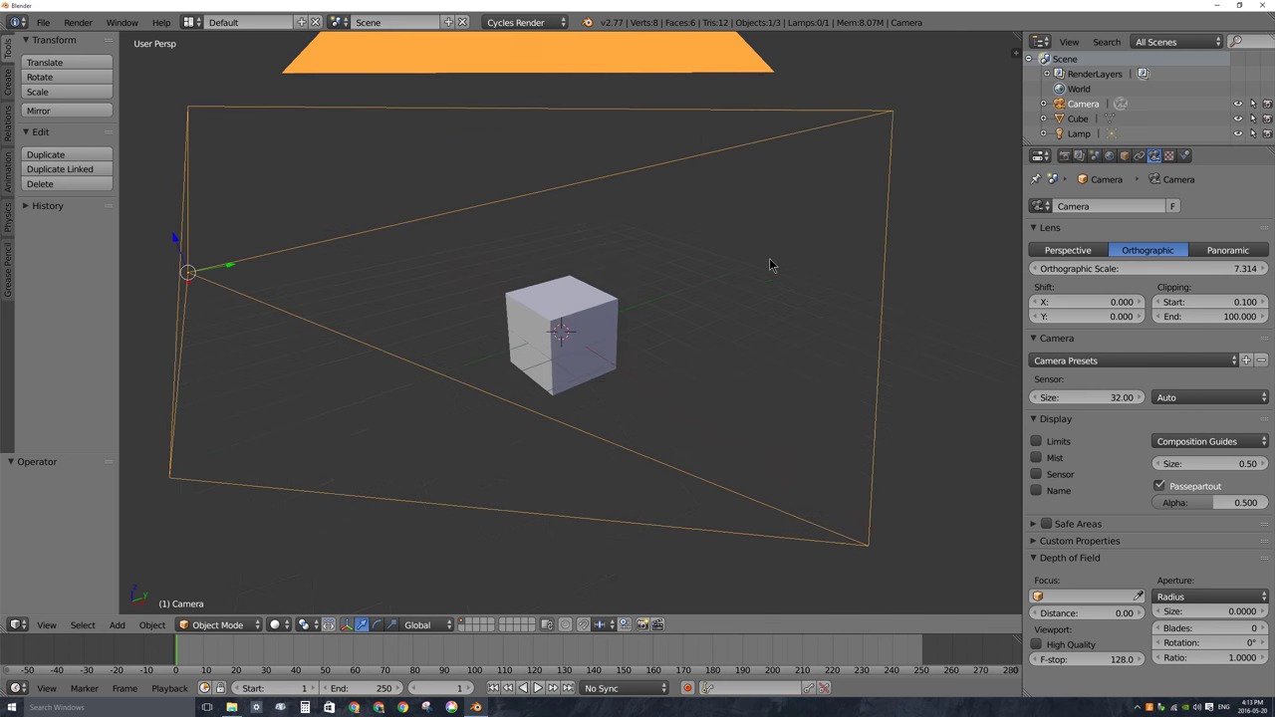
mouse_move(1206, 262)
left_mouse_down()
mouse_move(1145, 264)
mouse_move(1235, 264)
mouse_move(1145, 264)
mouse_move(1225, 264)
mouse_move(1186, 264)
left_mouse_up()
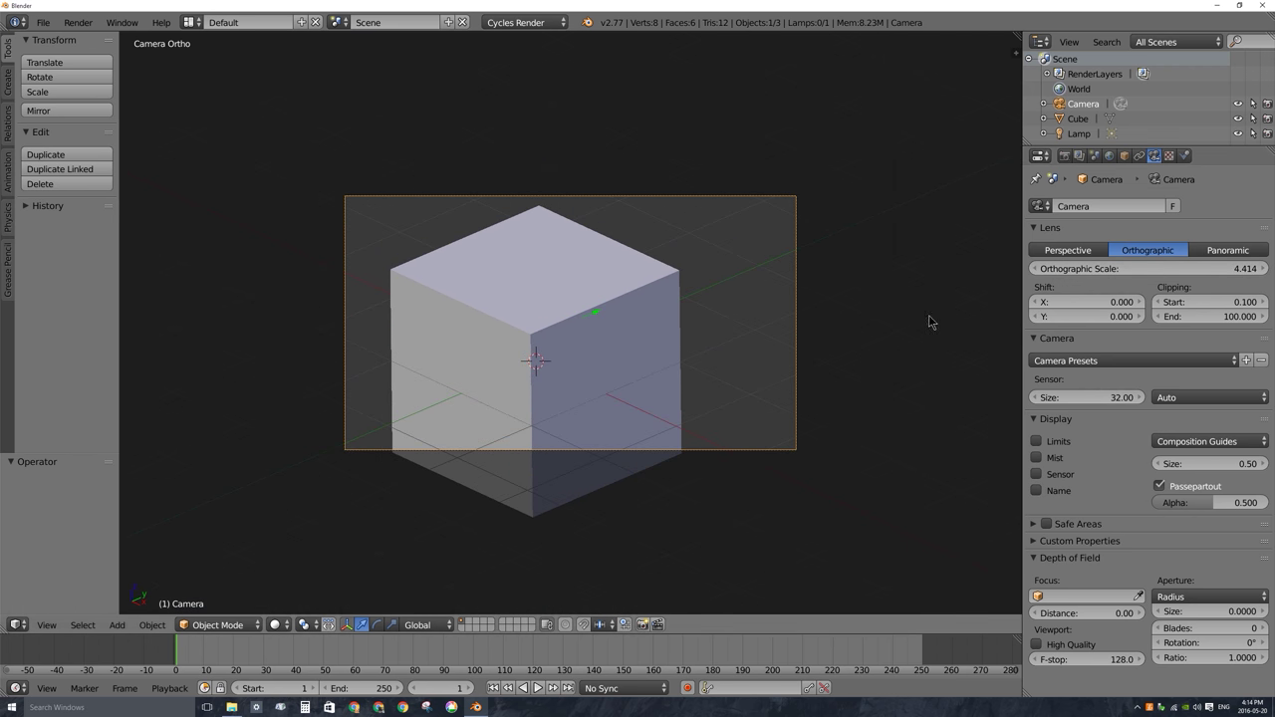
Clear the camera's rotation so it points straight down and move it above the cube.
key("KP_0")
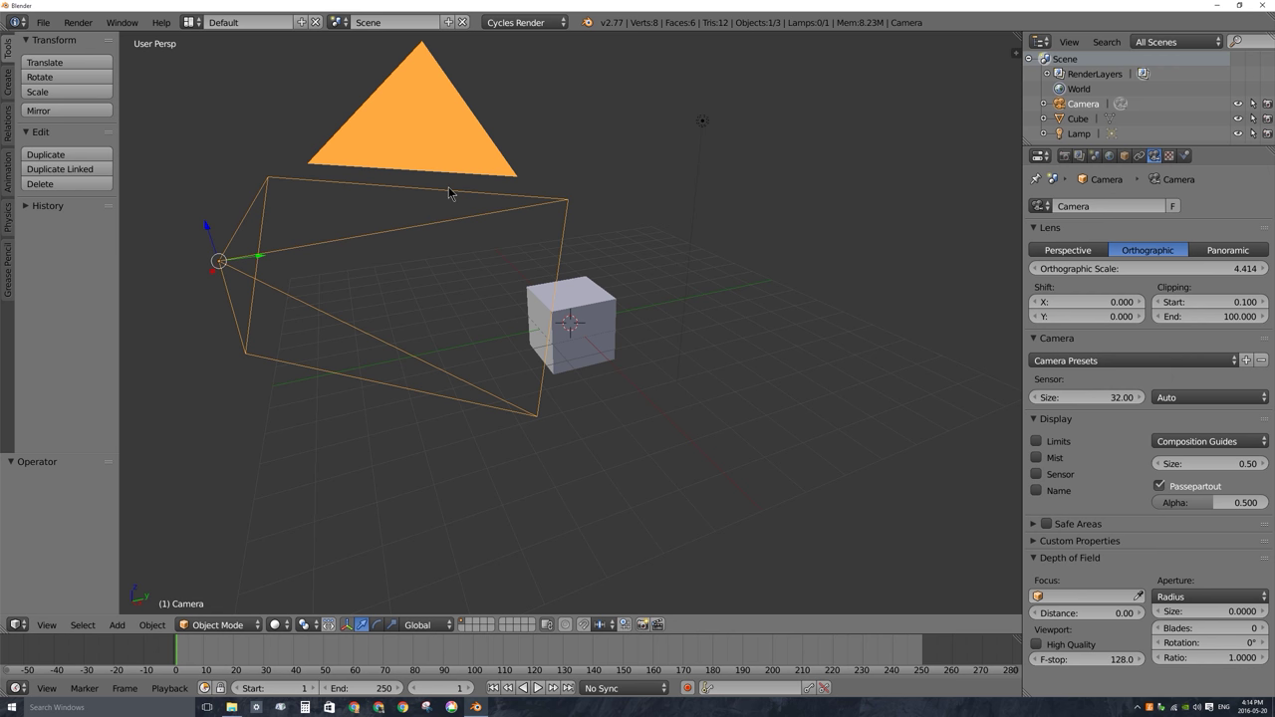
key("alt+r")
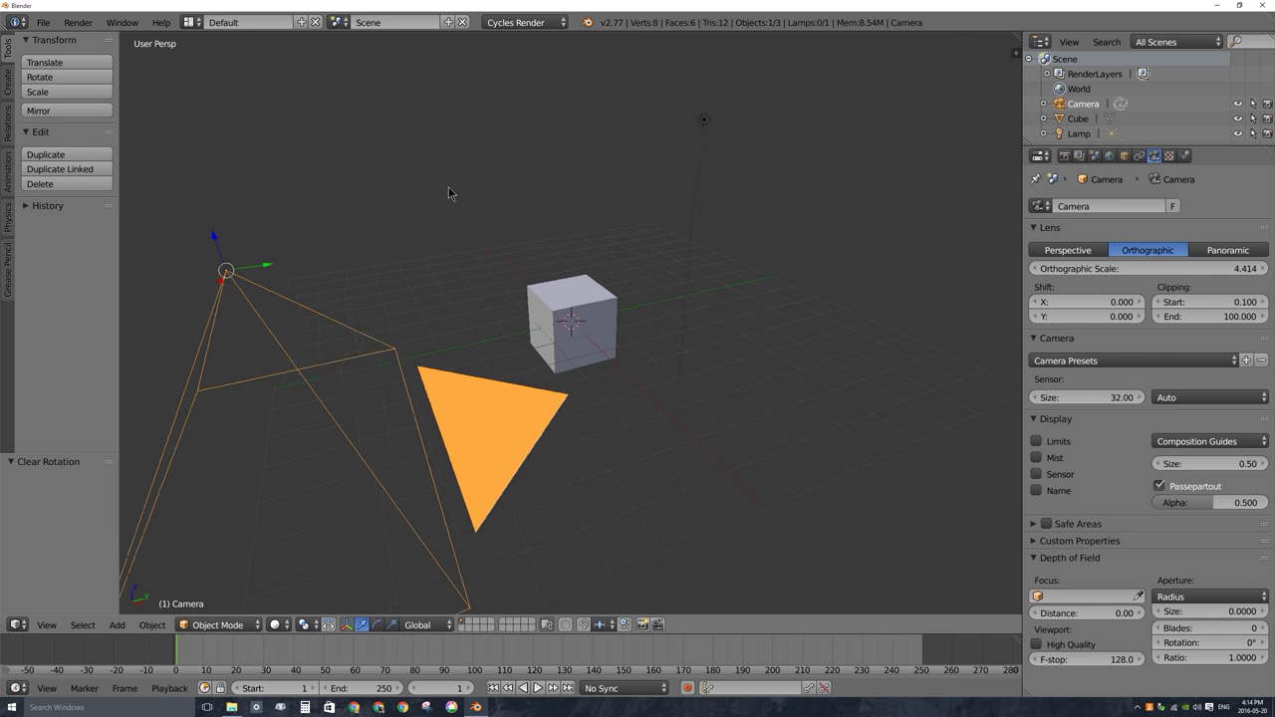
key("KP_0")
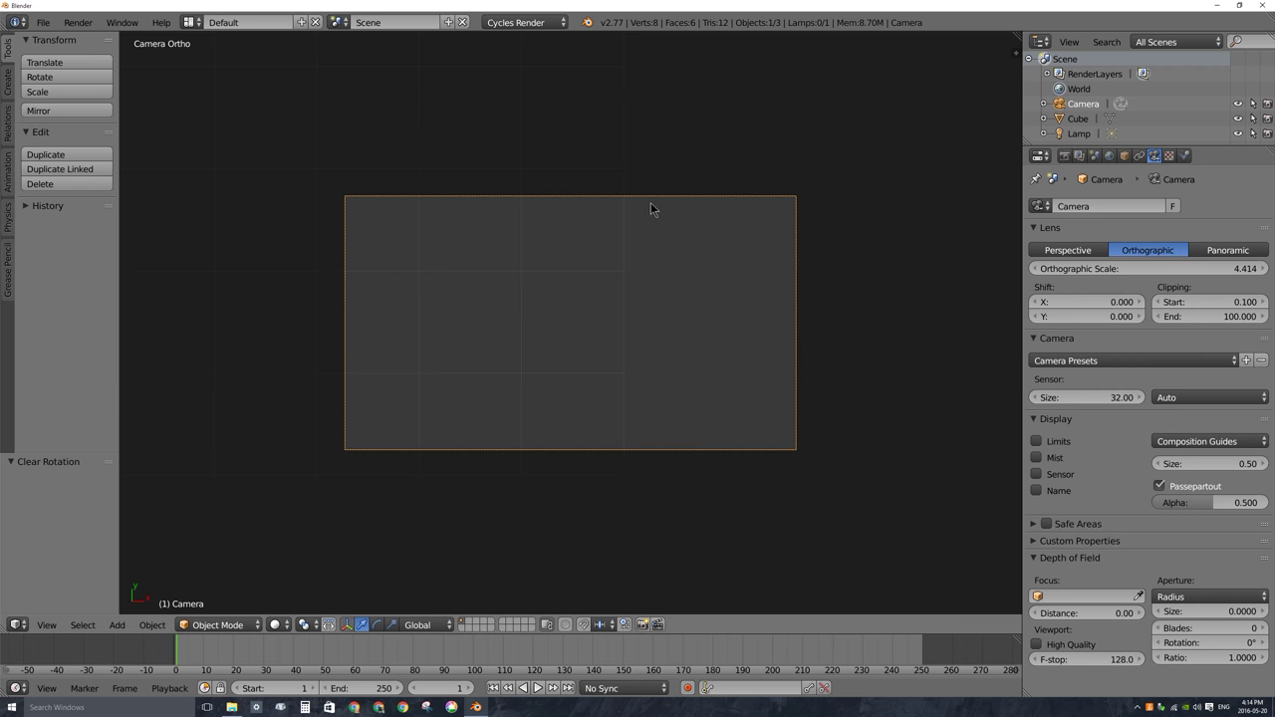
key("a")
right_click(561, 196)
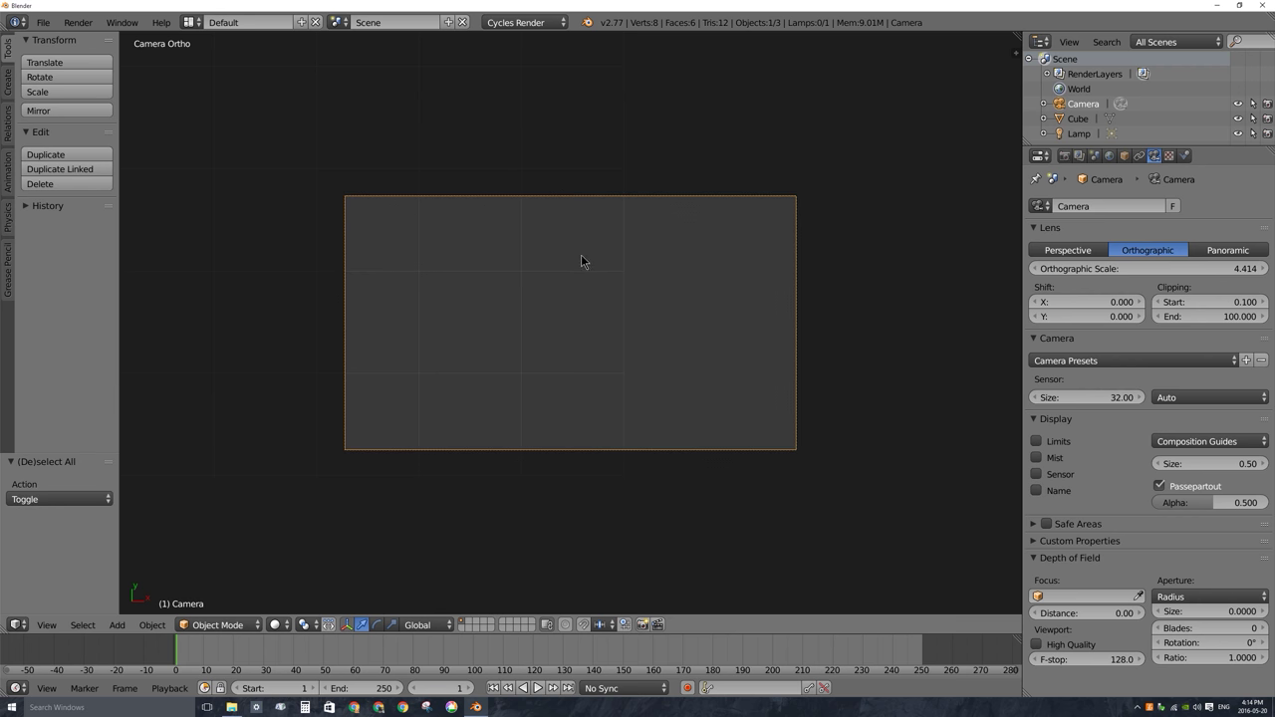
key("g")
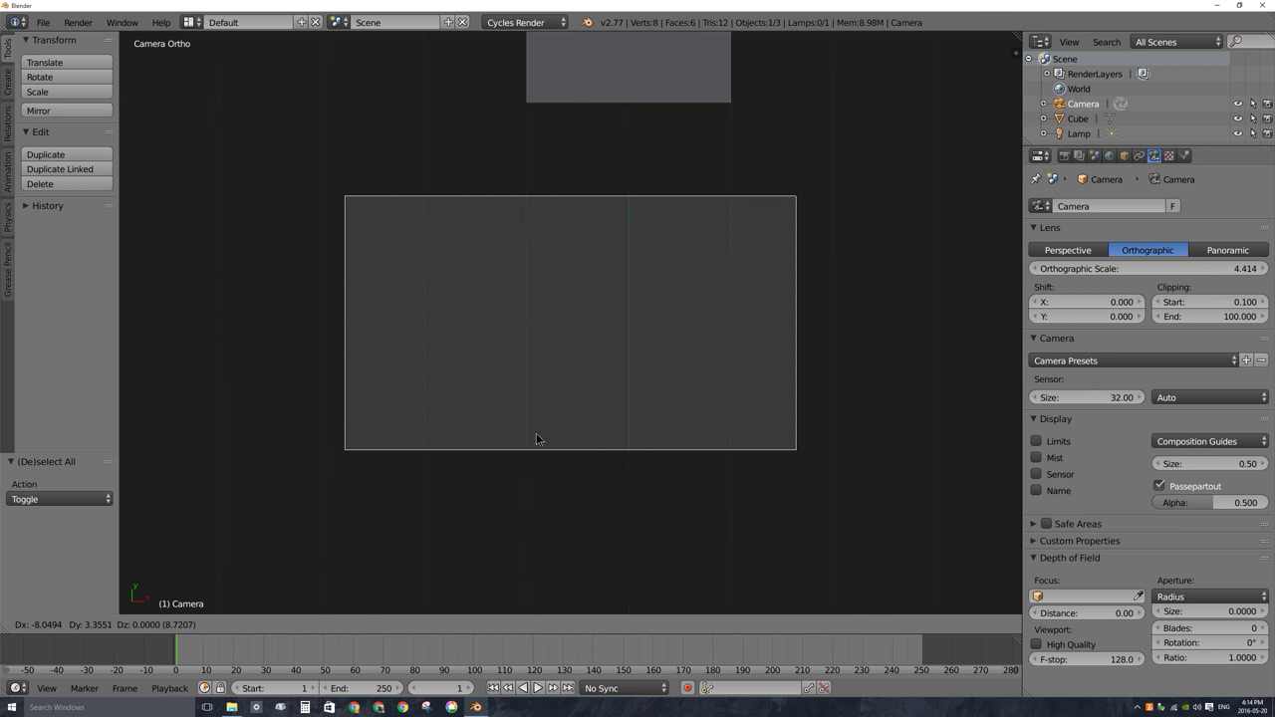
left_click(601, 130)
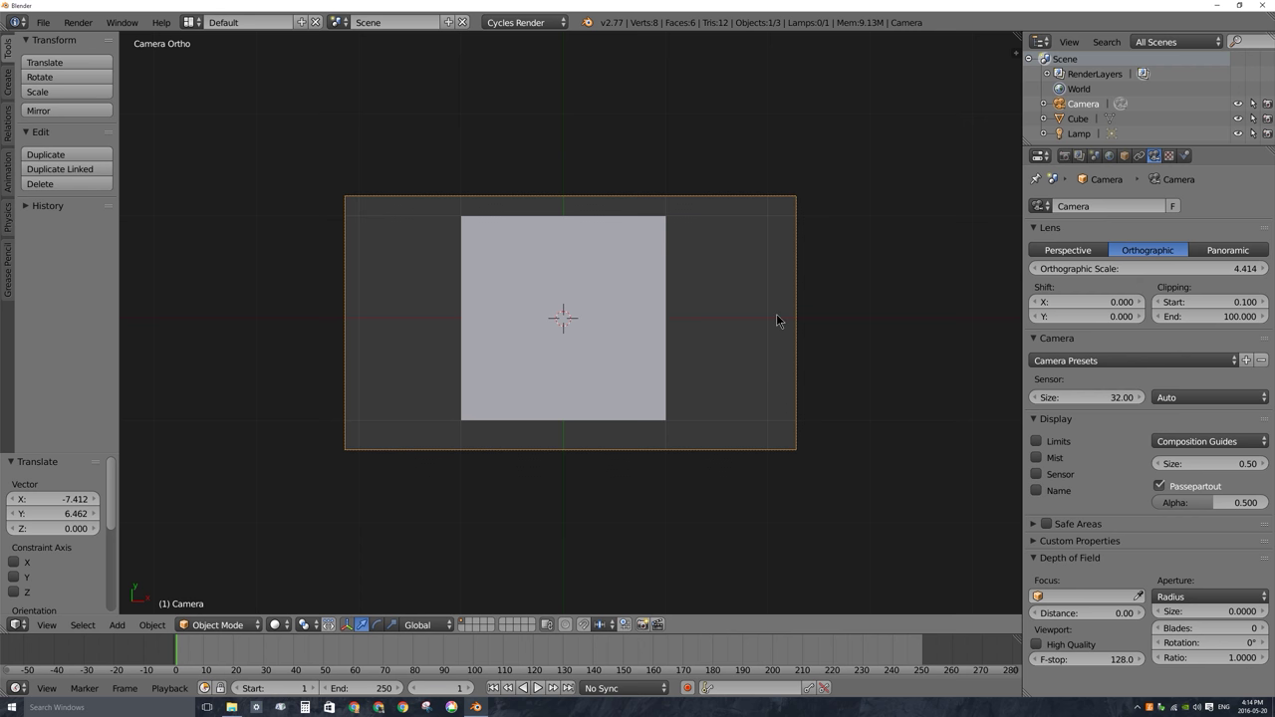
Set the camera's Orthographic Scale to 11.214 and split the 3D view side by side.
right_click(630, 251)
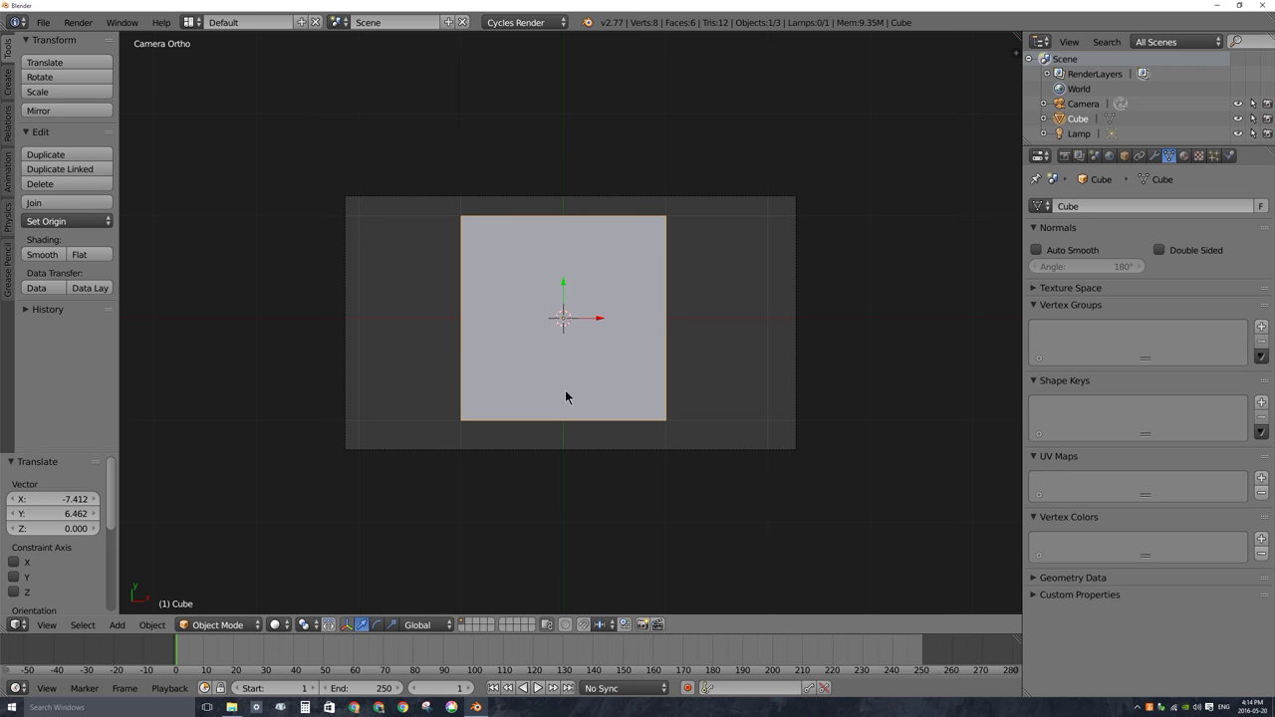
right_click(635, 197)
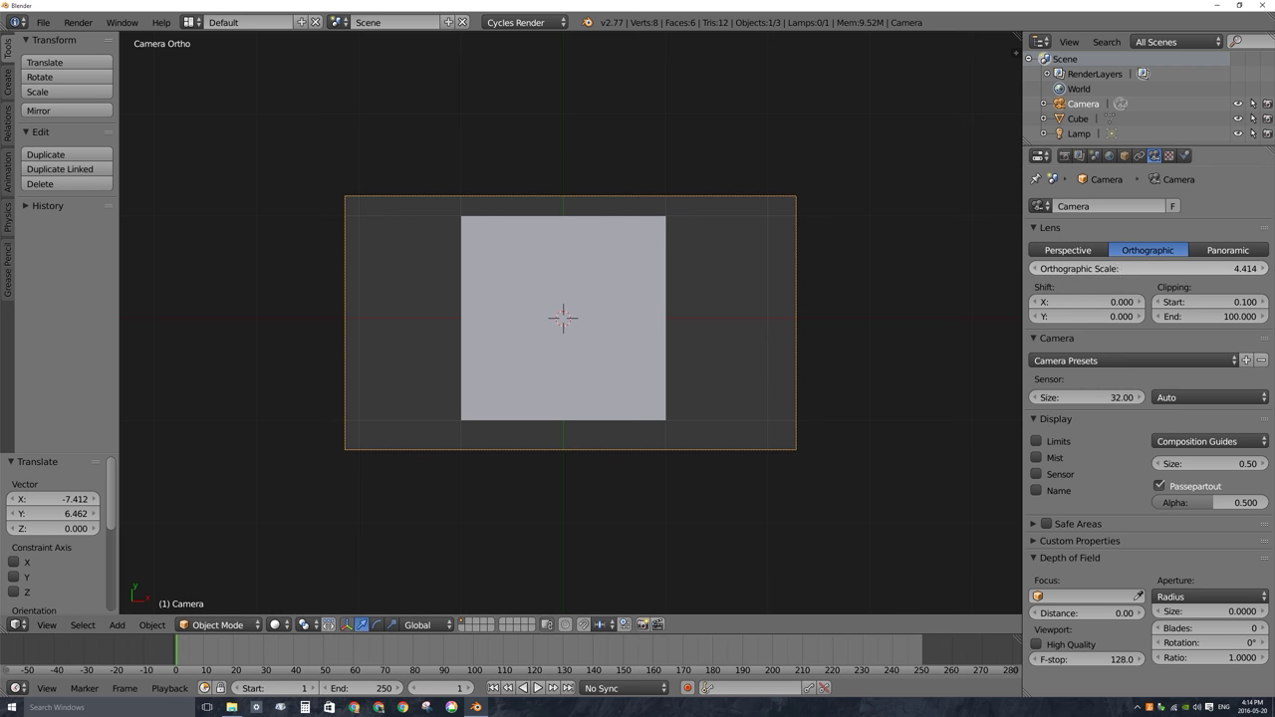
left_click_drag(1145, 268, 1213, 268)
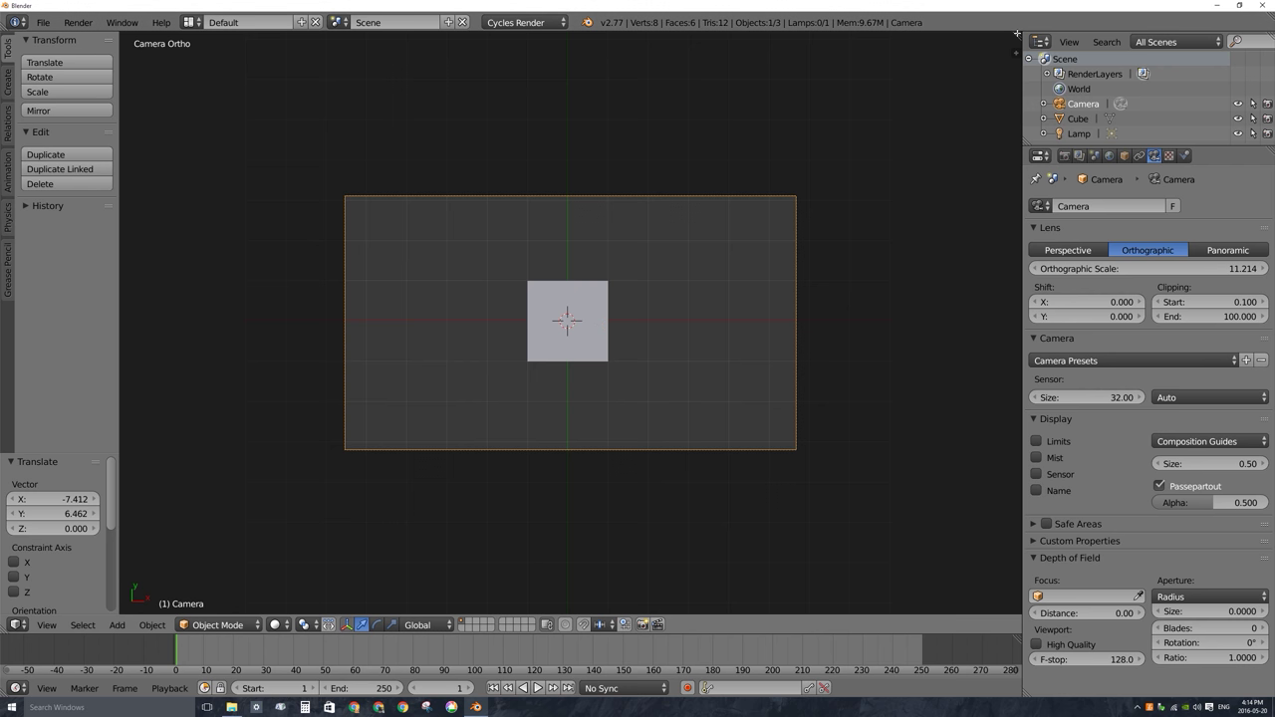
left_click_drag(1016, 40, 550, 40)
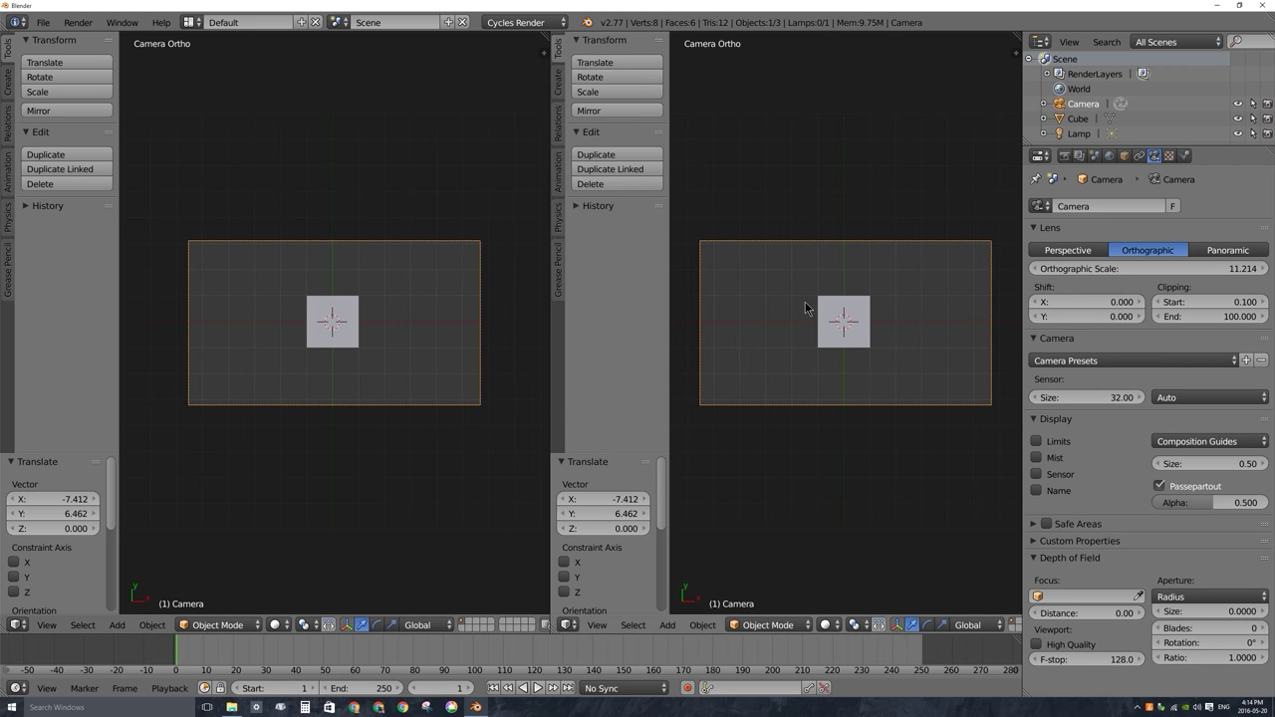
Duplicate the cube along X and lower the copy along Z.
key("KP_0")
right_click(865, 319)
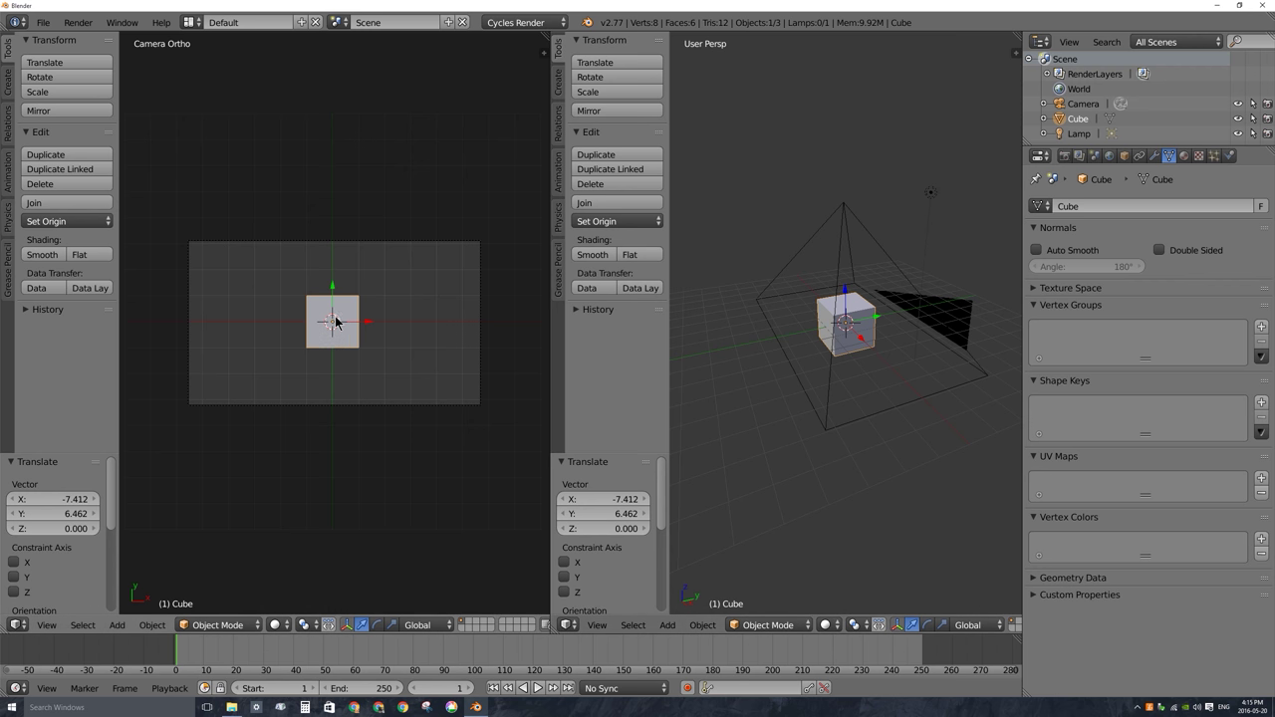
key("shift+d")
key("x")
left_click(402, 321)
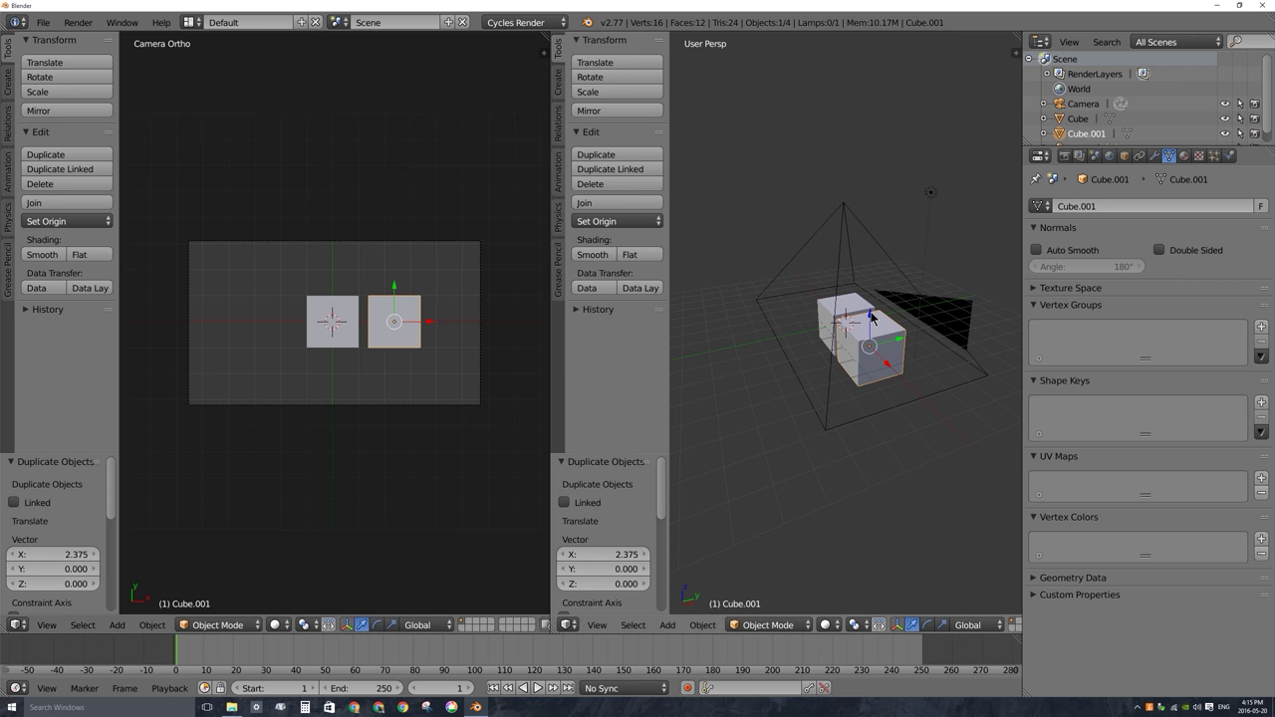
left_click_drag(873, 317, 902, 379)
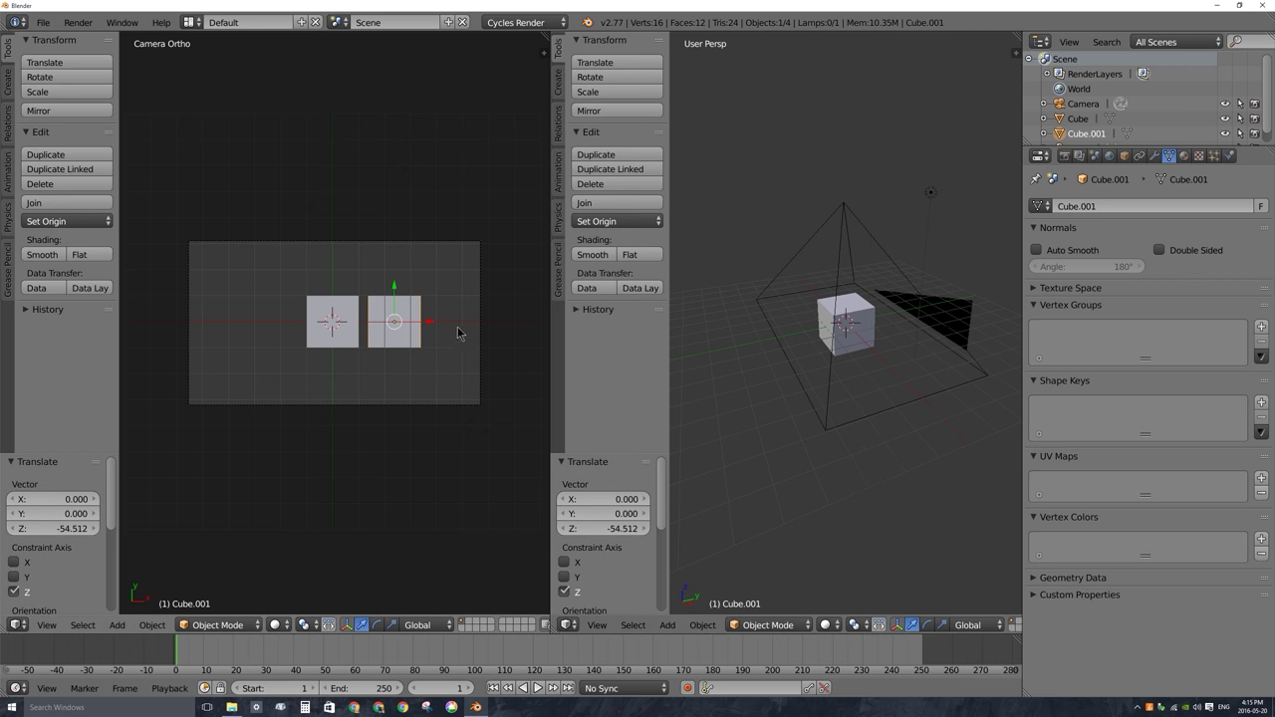
Dismiss the splash screen of the fresh default scene.
scroll(886, 388, "down", 5)
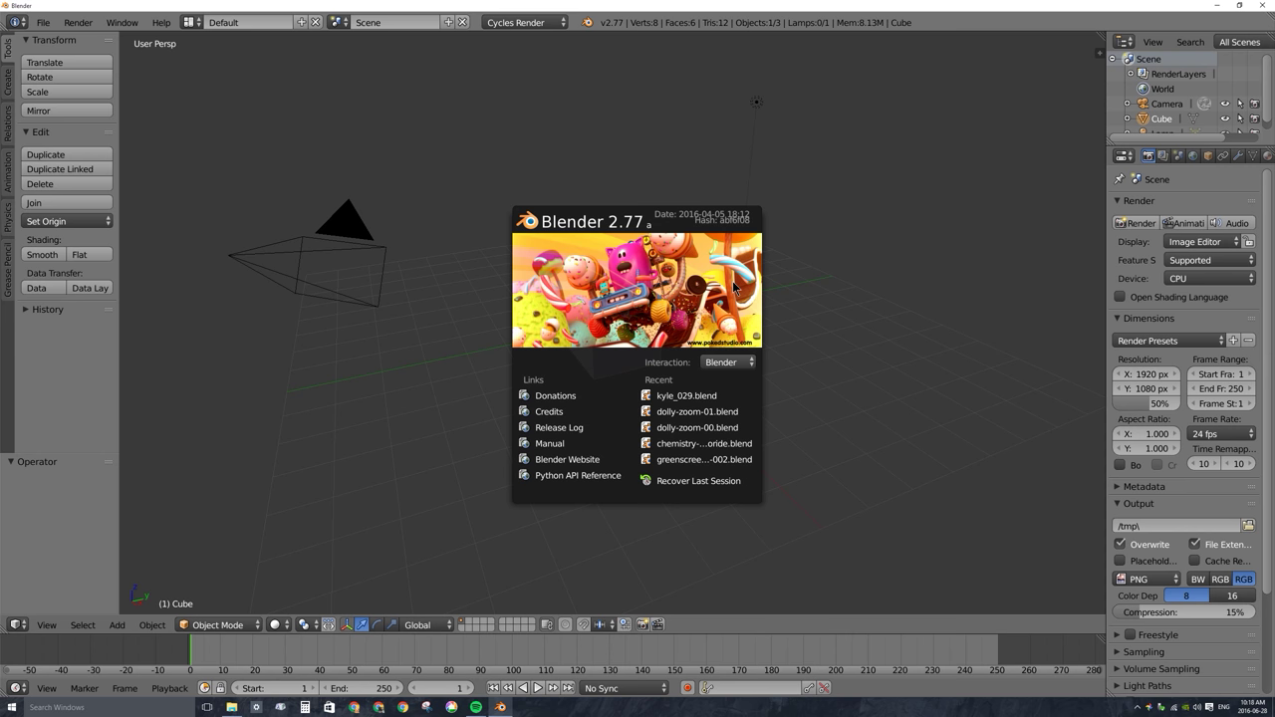
left_click(640, 262)
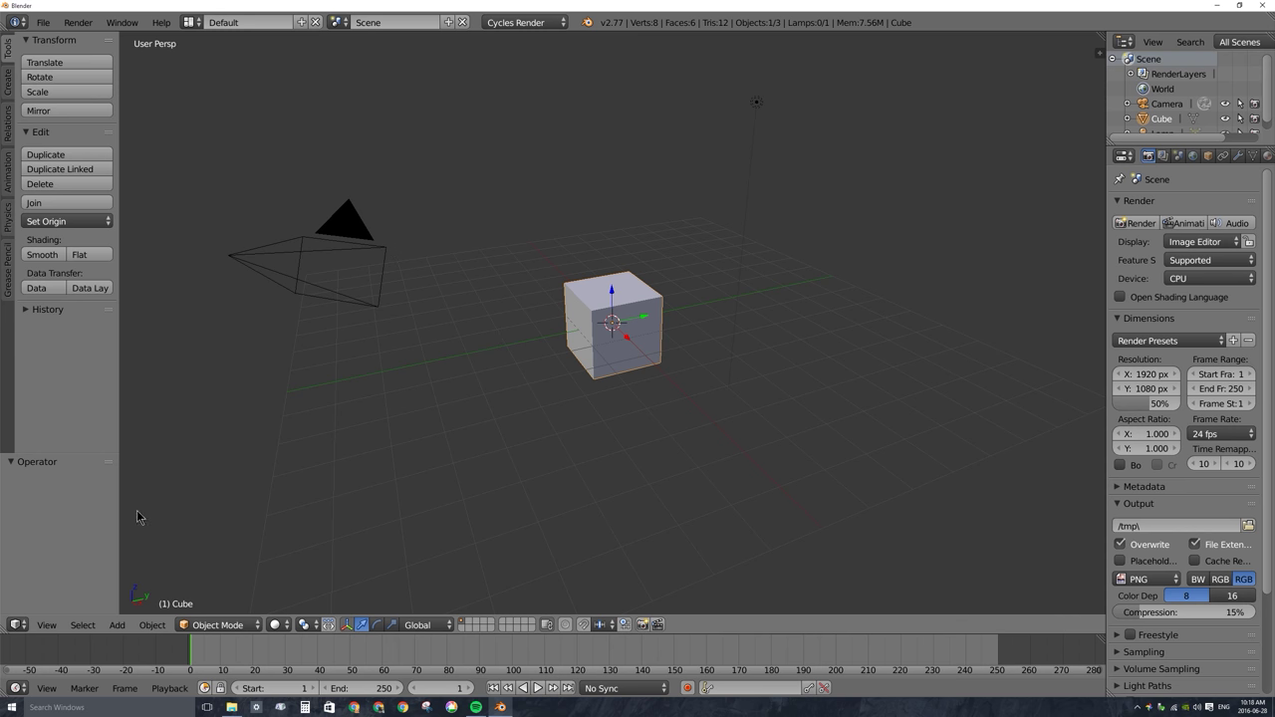
left_click(47, 624)
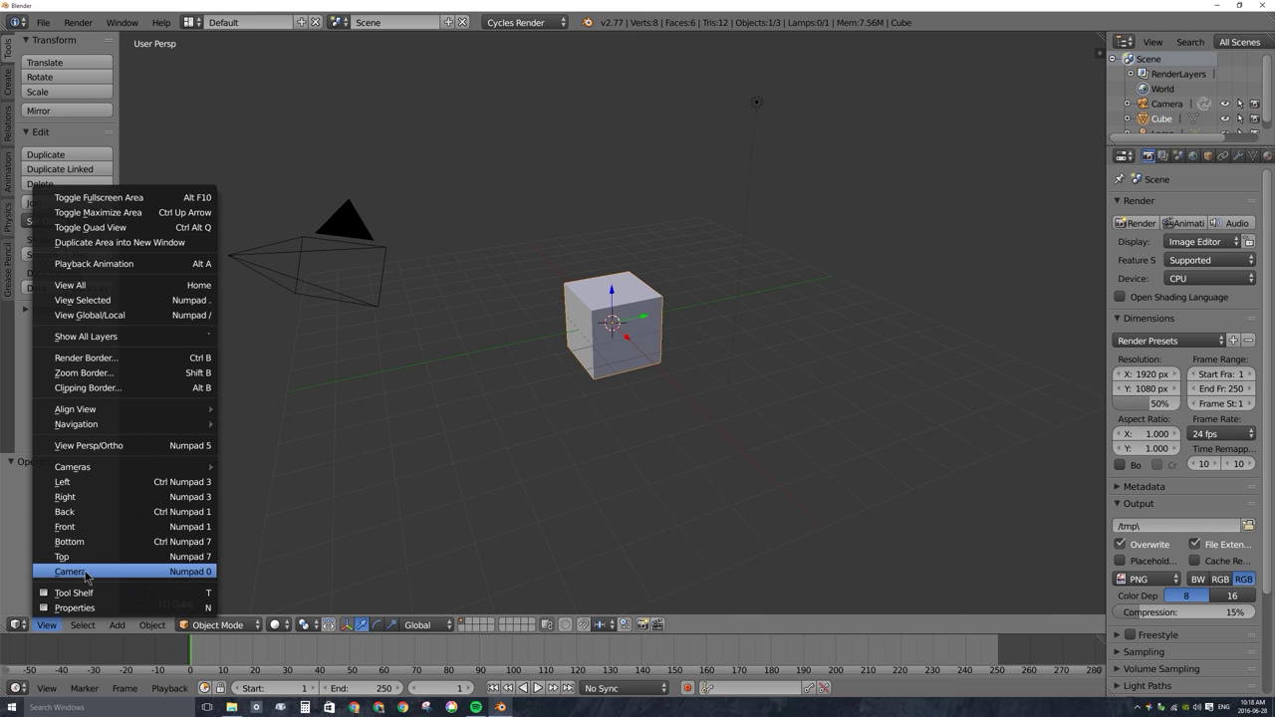
View through the camera, select it, widen Properties and show its Camera data tab.
left_click(88, 576)
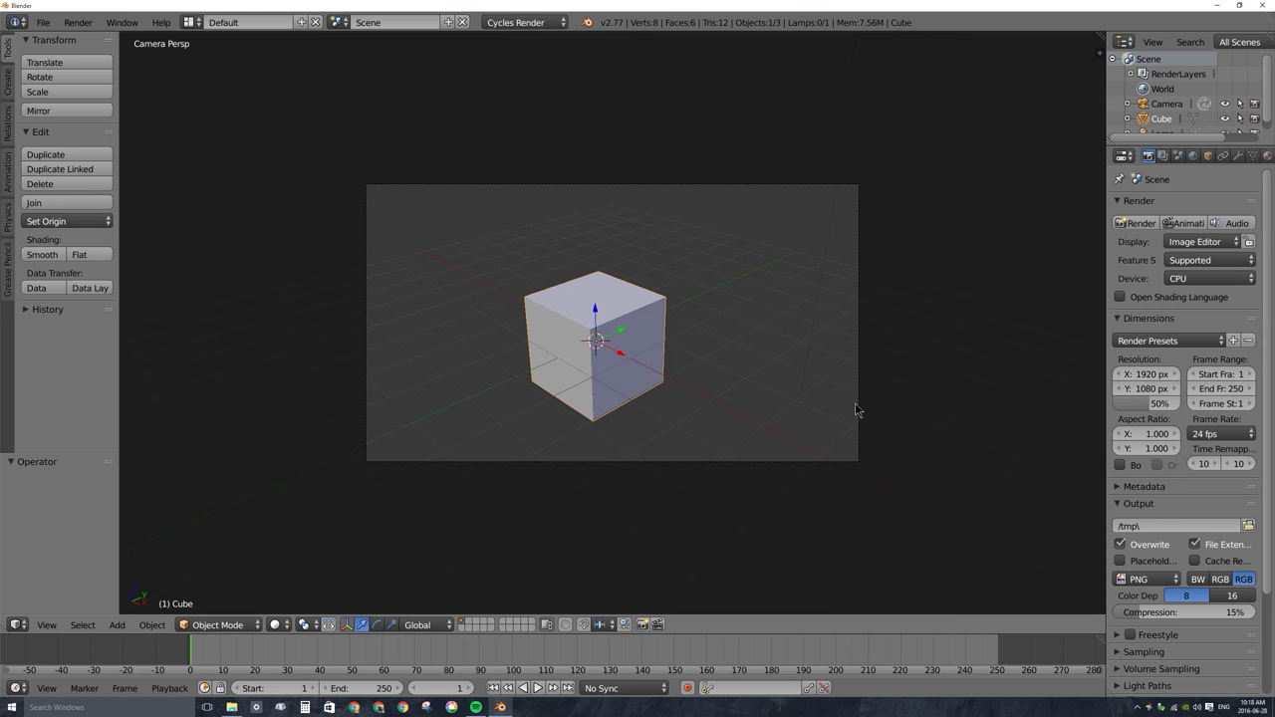
right_click(859, 284)
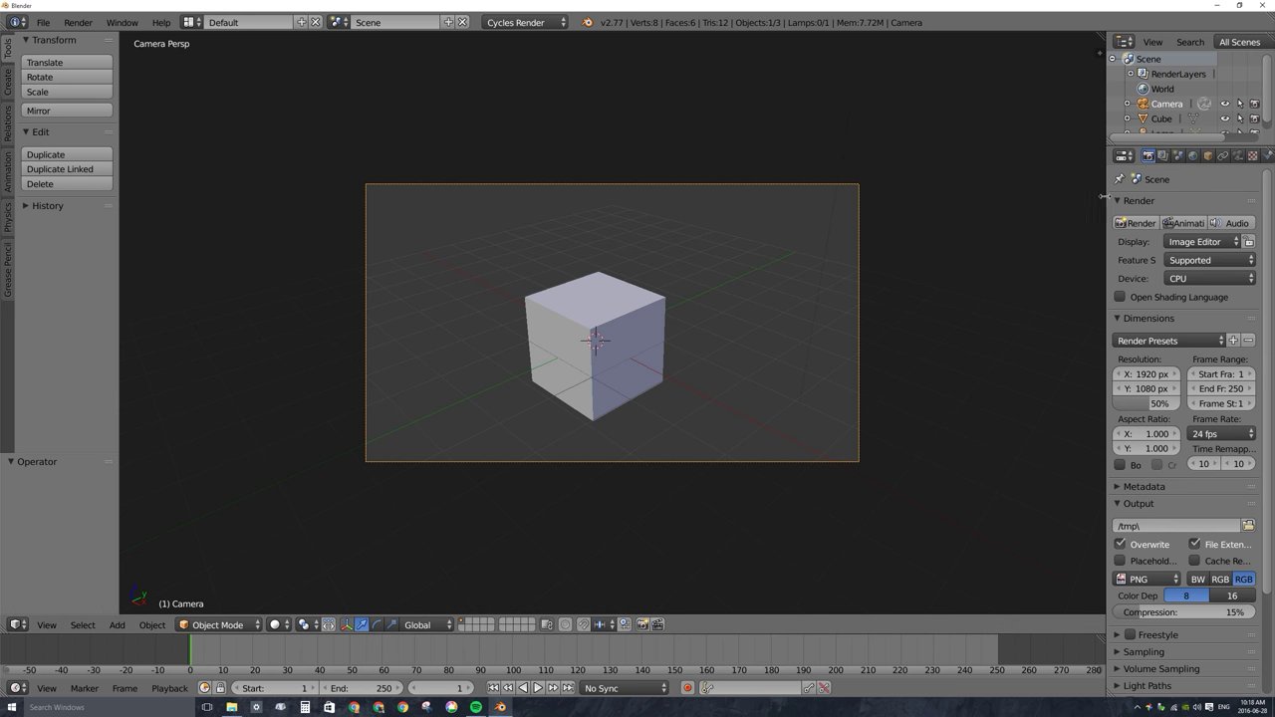
left_click_drag(1107, 196, 1037, 199)
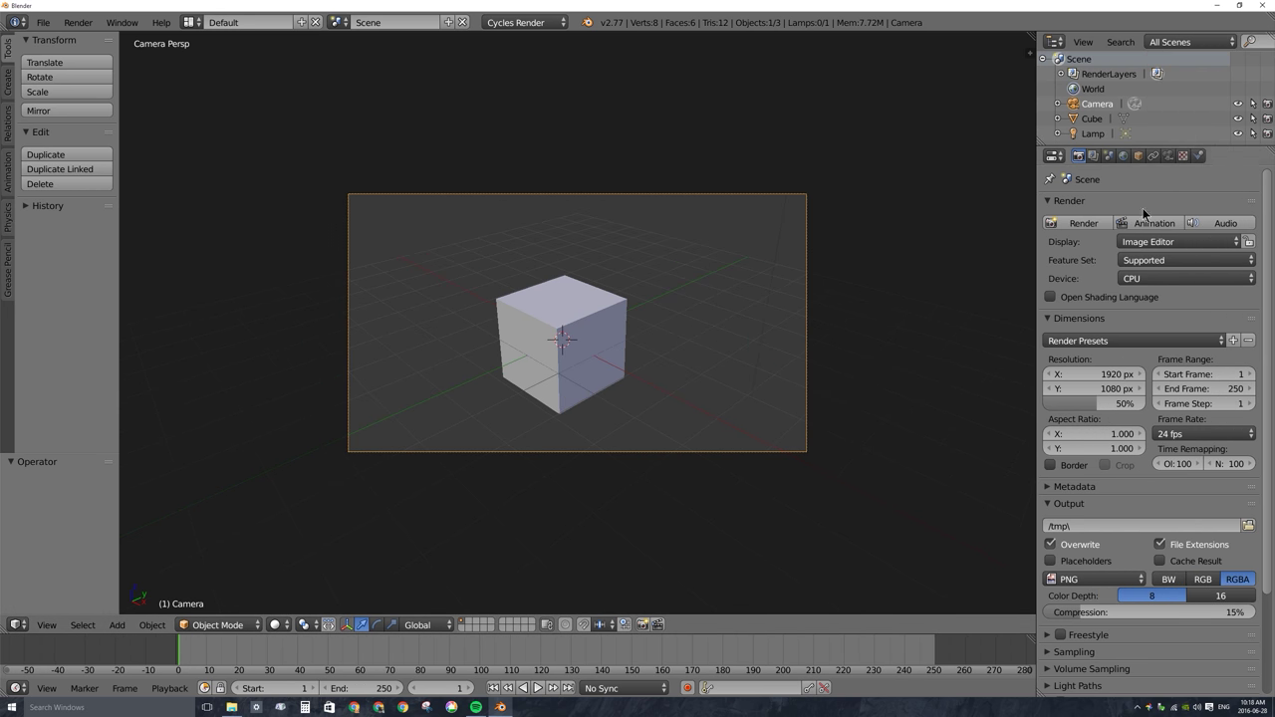
left_click(1169, 156)
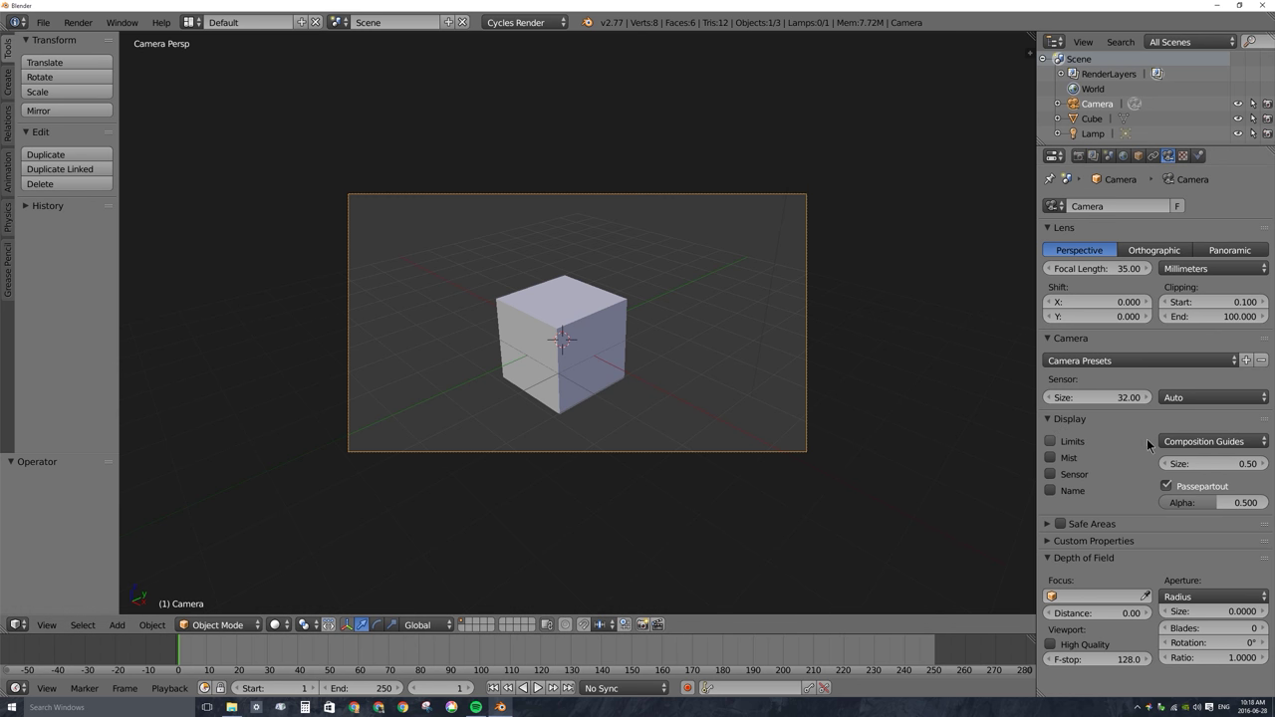
Enable the Thirds composition guide in the camera's Display settings.
left_click(1217, 439)
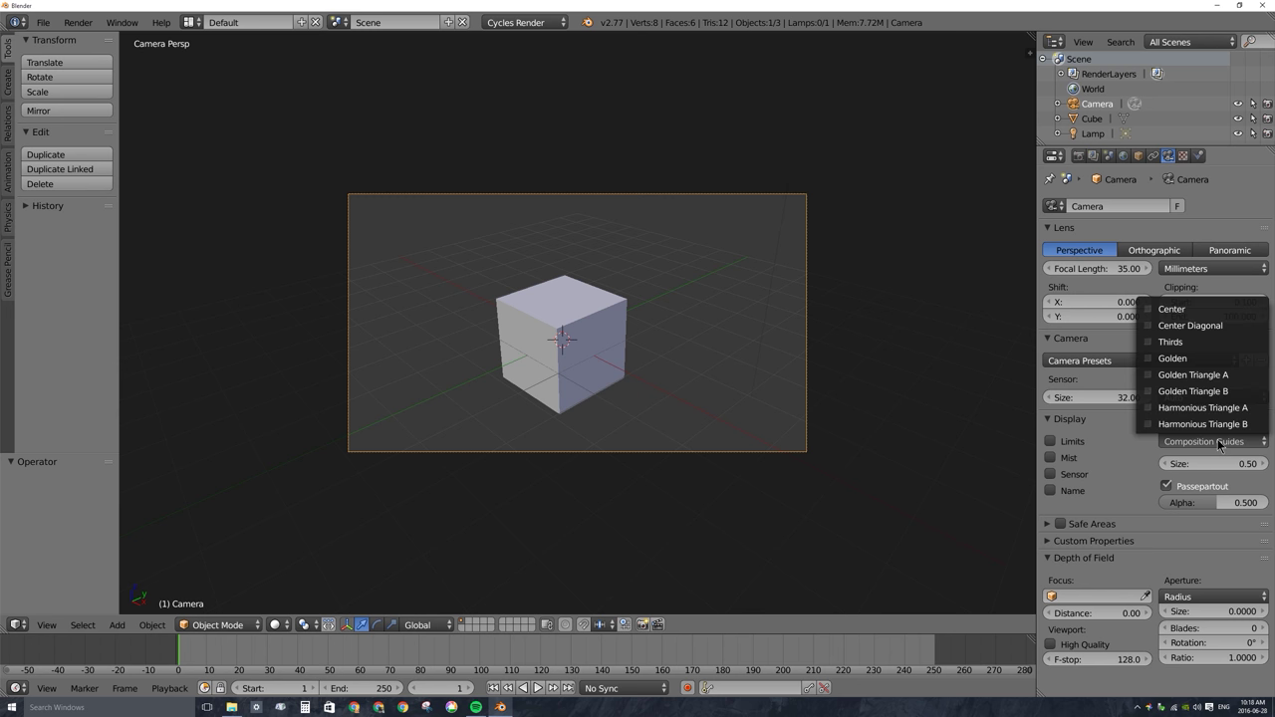
left_click(1171, 344)
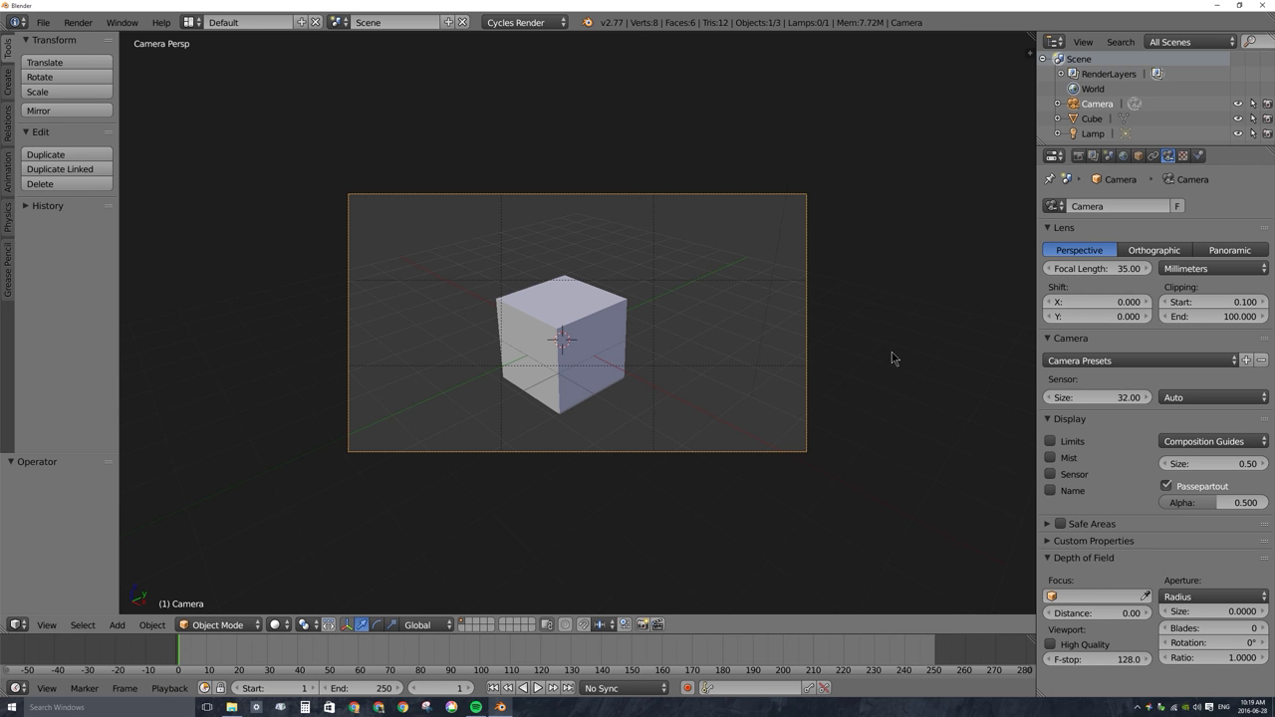
Turn on the Center, Golden Triangle A and Golden Triangle B composition guides for the camera.
left_click(1213, 441)
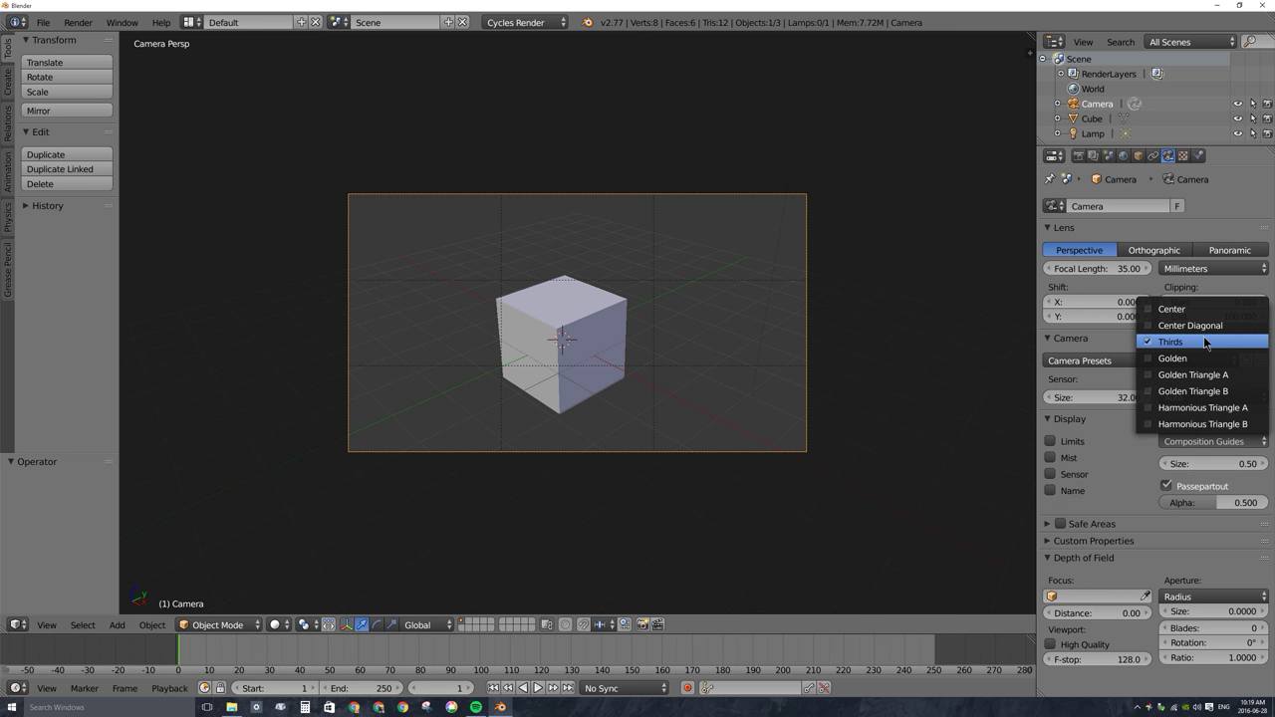
left_click(1151, 315)
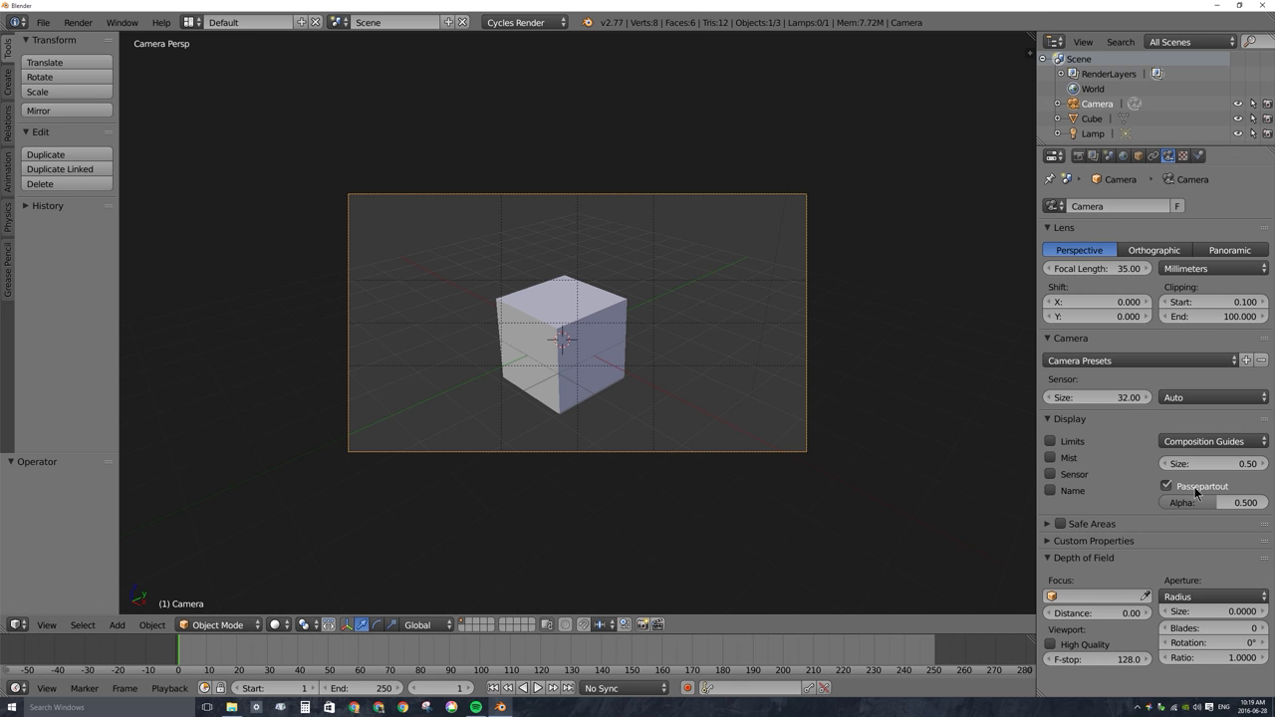
left_click(1203, 441)
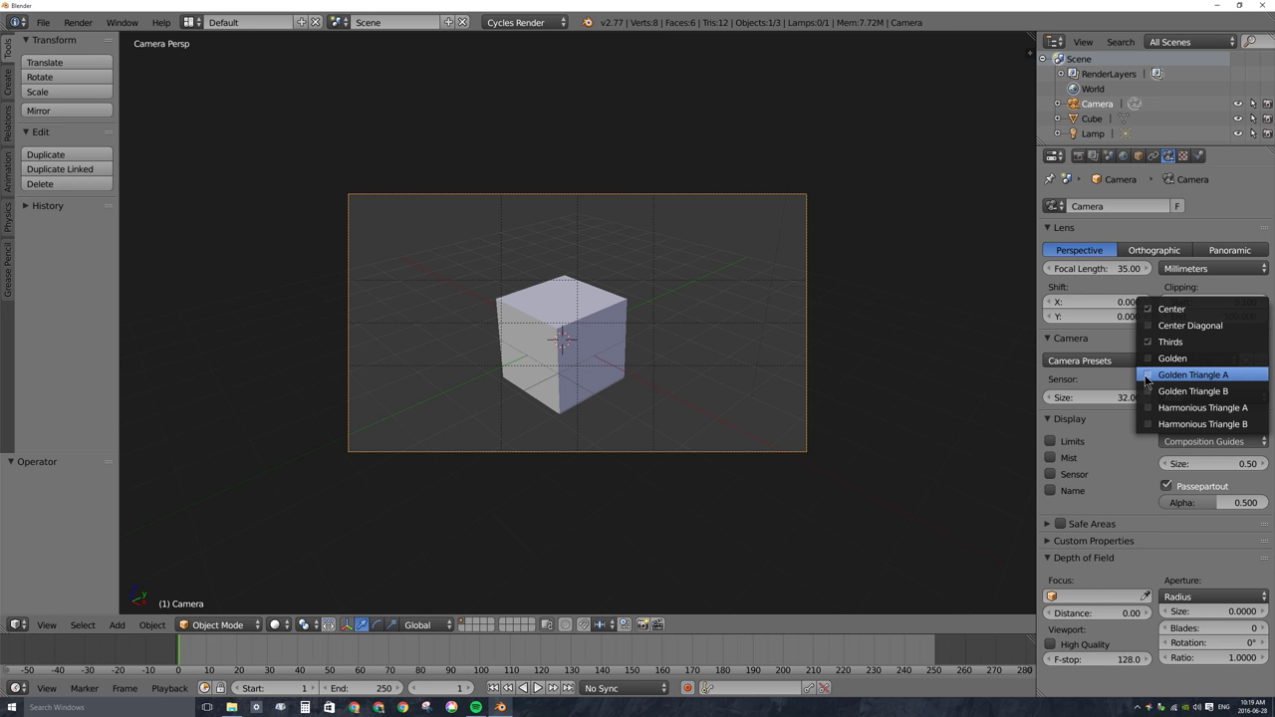
left_click(1148, 378)
left_click(1176, 441)
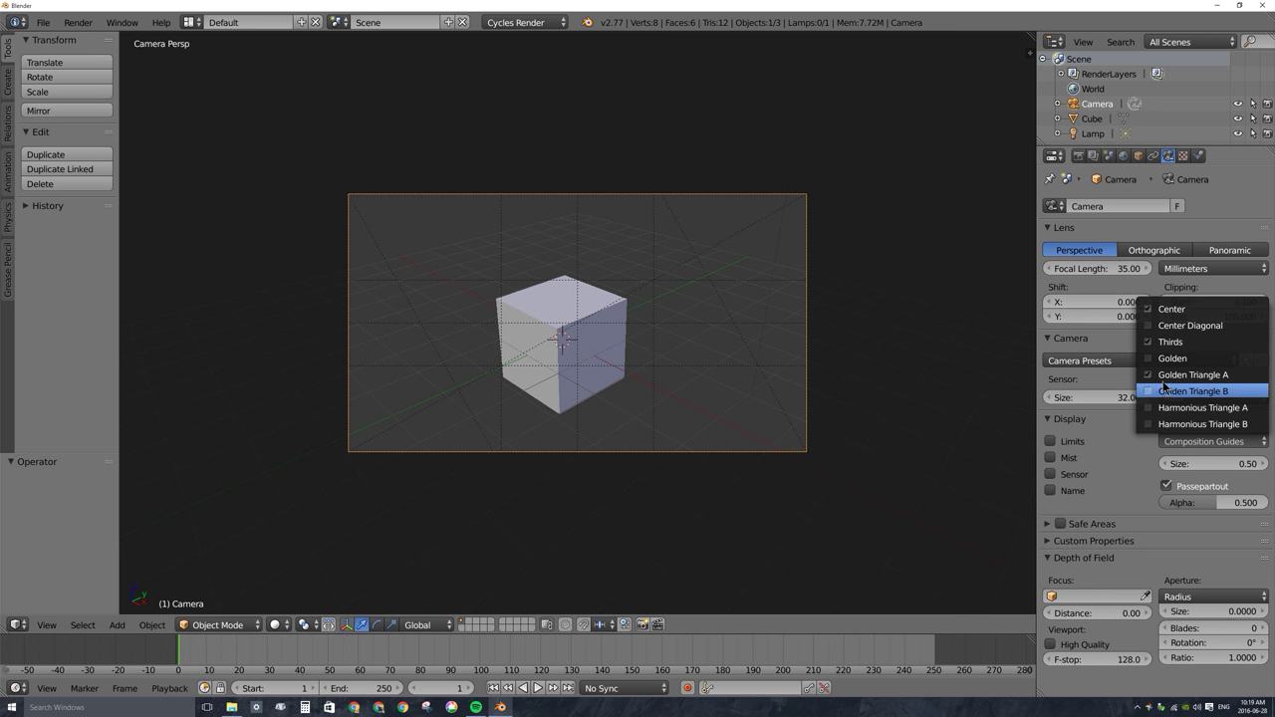
left_click(1148, 393)
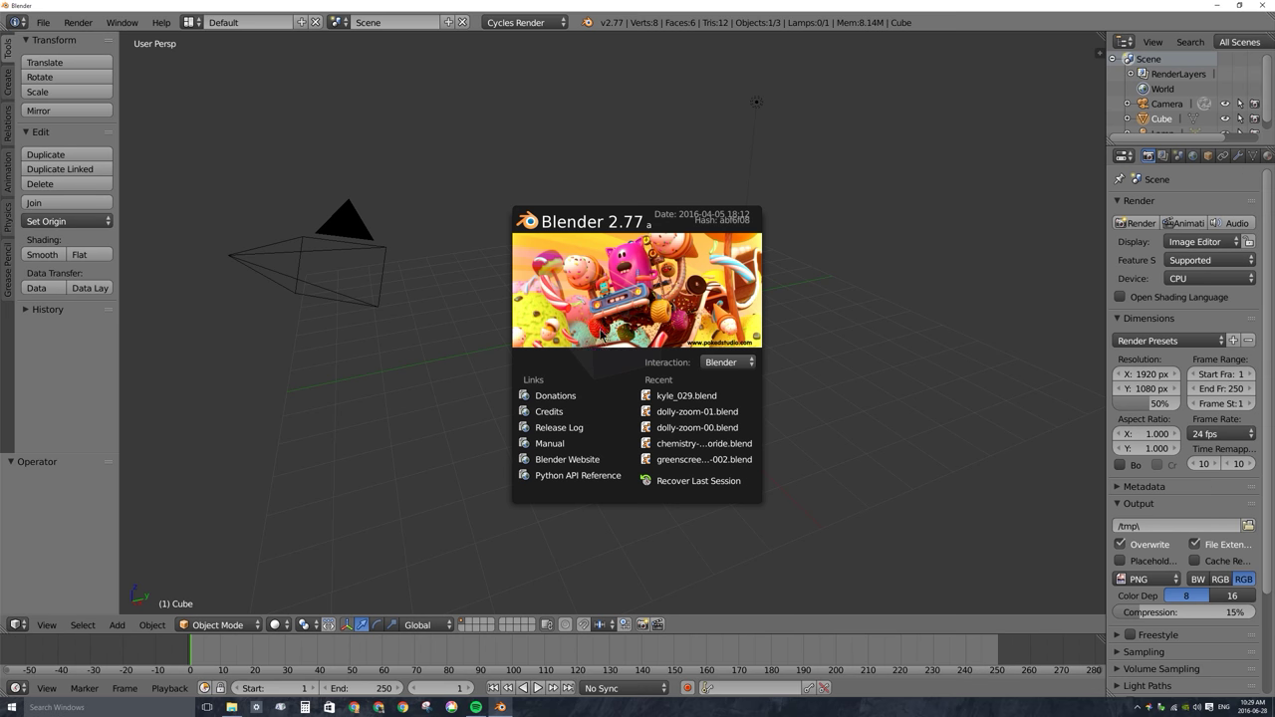
Close the splash, look through the selected camera, and show Camera data in a wider properties panel.
left_click(627, 267)
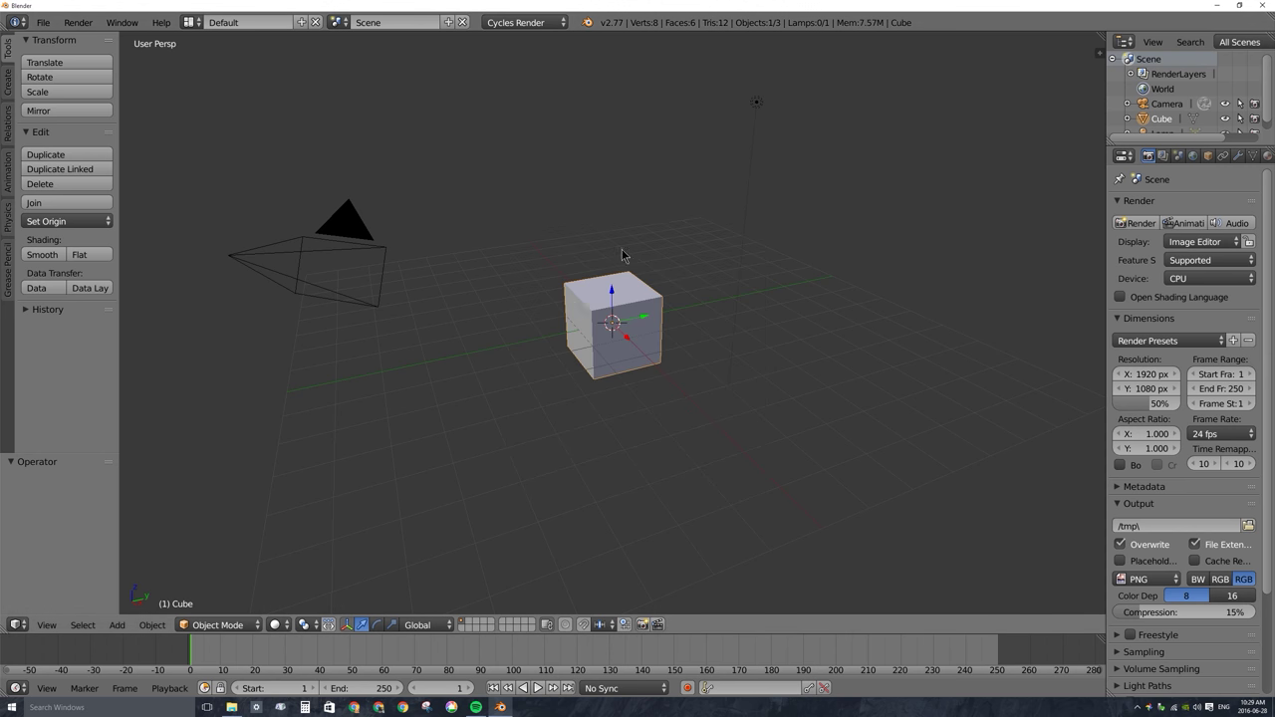
right_click(352, 224)
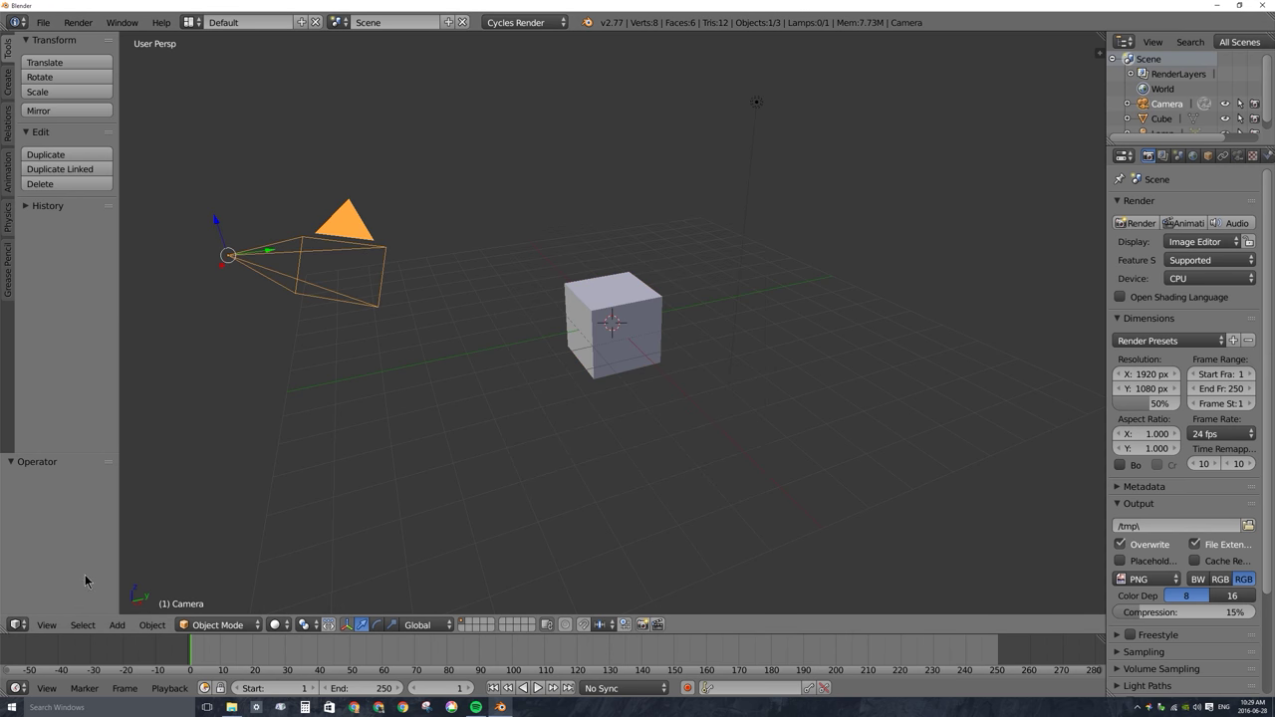
left_click(47, 625)
left_click(79, 575)
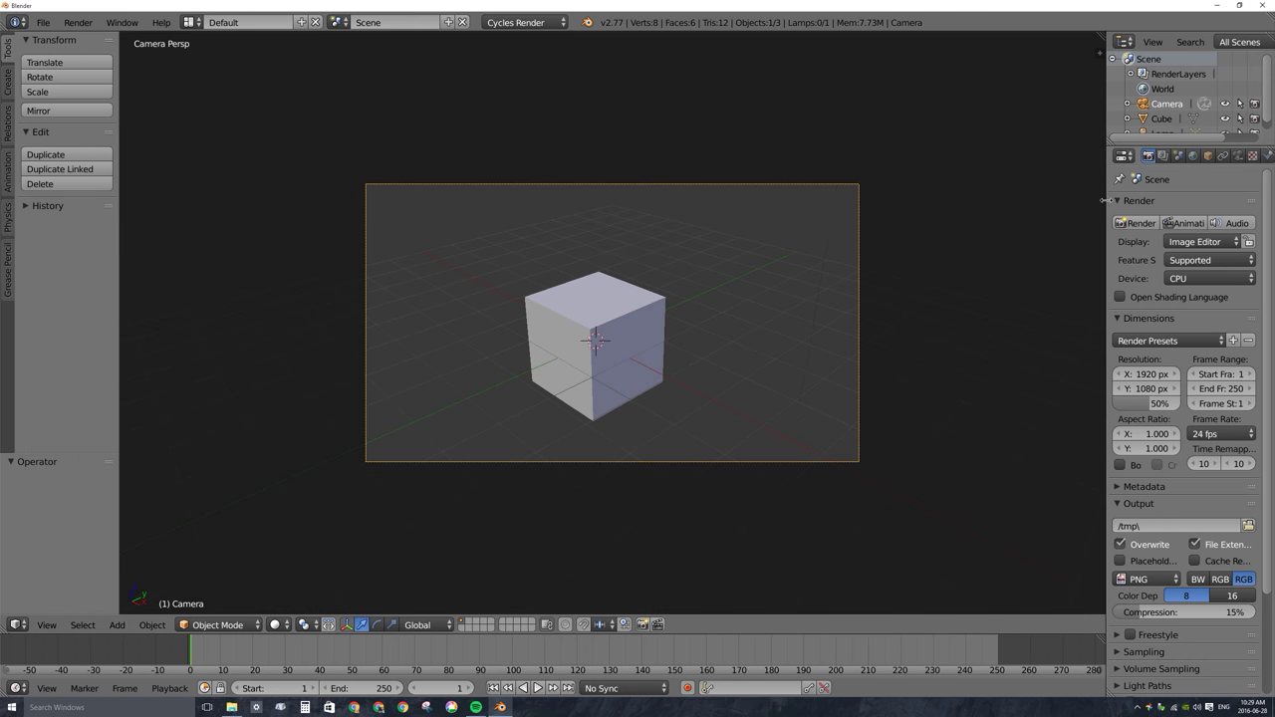
left_click_drag(1107, 156, 1018, 157)
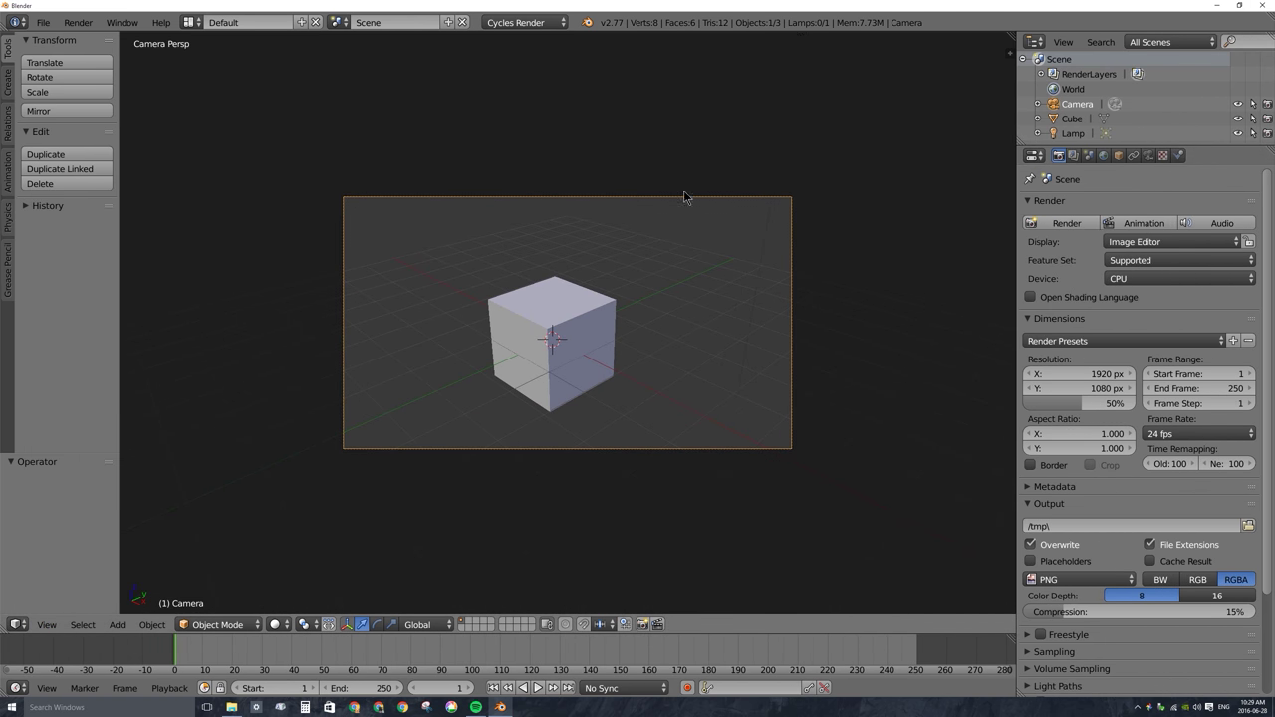
left_click(1149, 156)
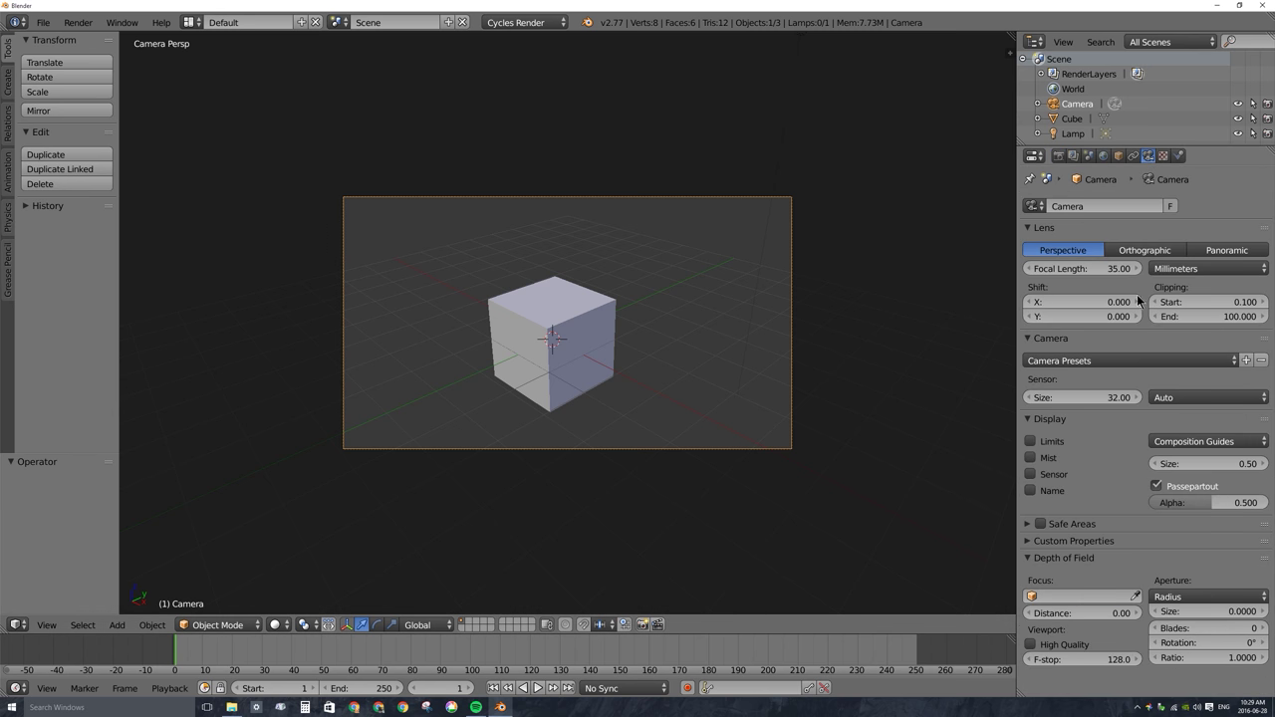
Enable the camera's Safe Areas and expand their panel showing the 16:9 preset margins.
left_click(1041, 525)
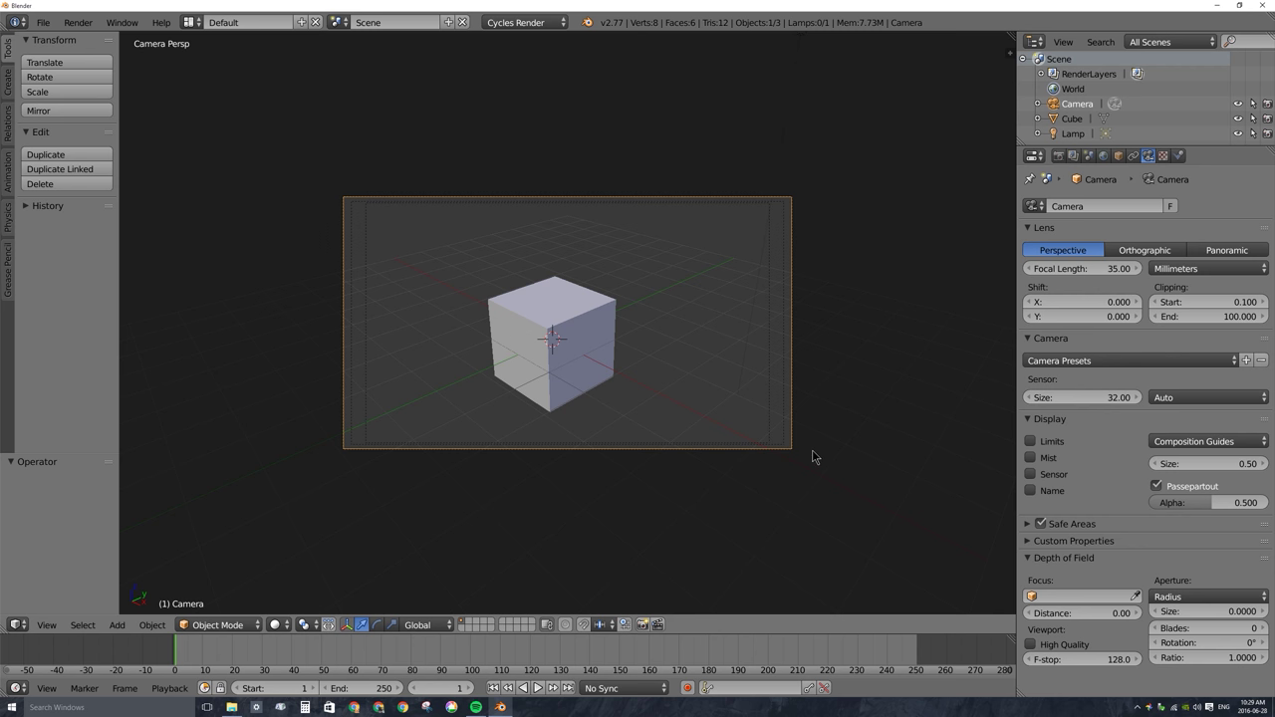
left_click(1028, 524)
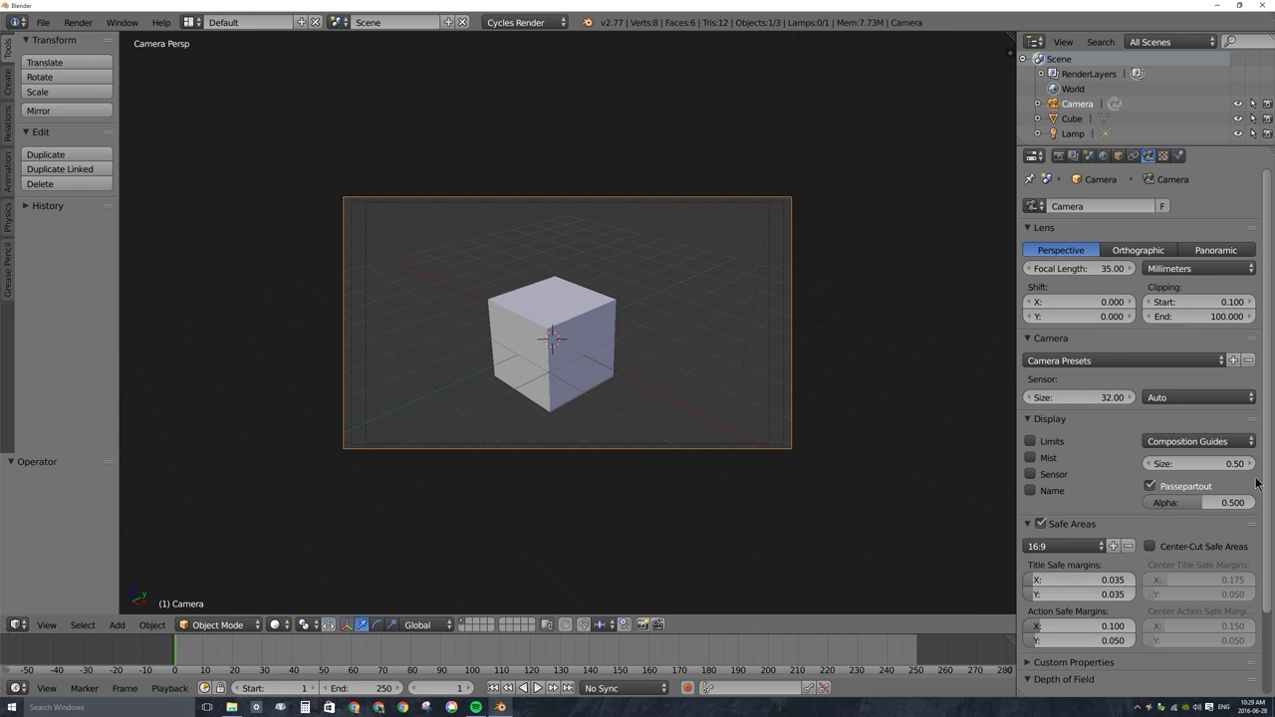
Set Title Safe margins to 0.058 X and 0.030 Y, and adjust the Action Safe X margin.
scroll(1268, 481, "down", 4)
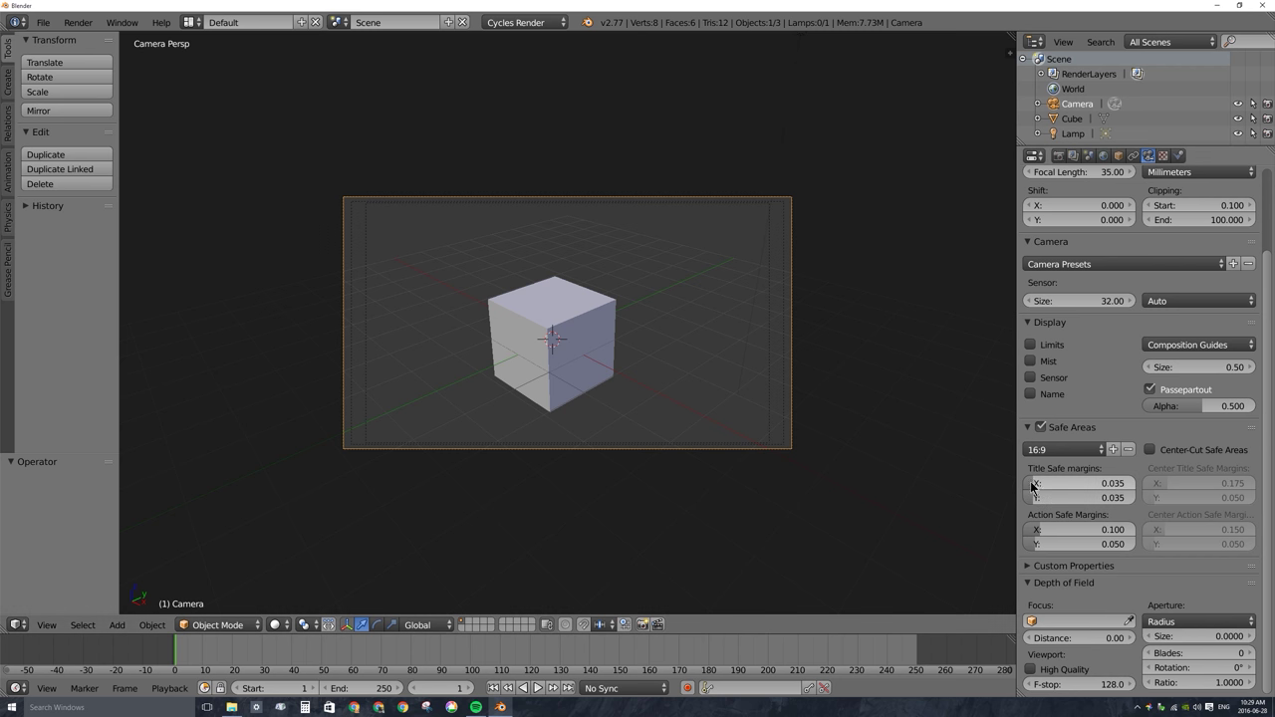
left_click_drag(1039, 485, 1096, 485)
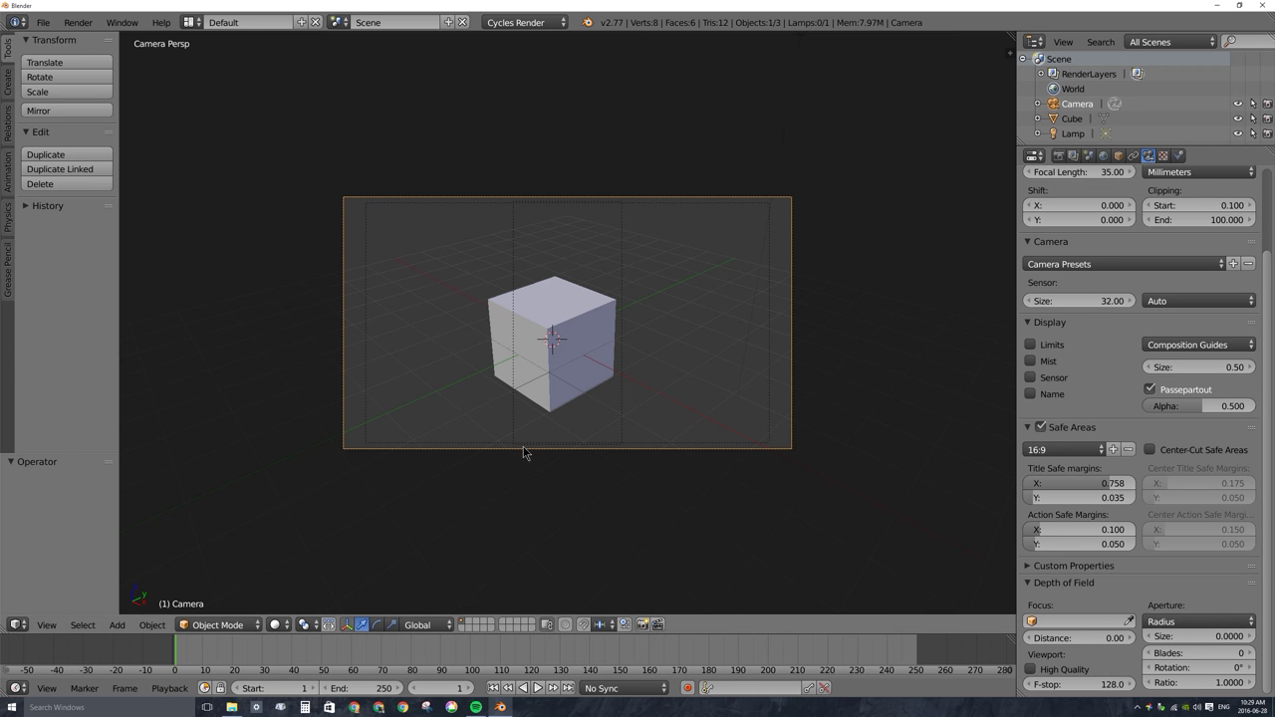
left_click_drag(1075, 483, 1004, 484)
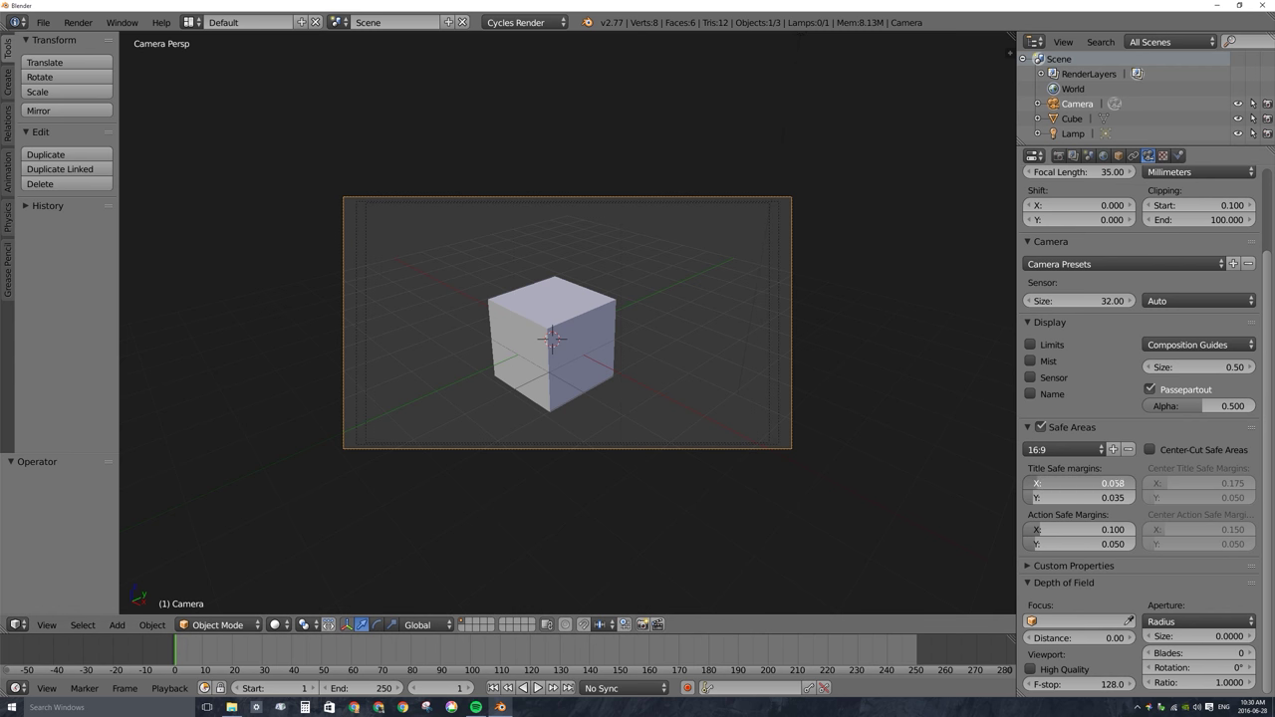
mouse_move(1045, 497)
left_mouse_down()
mouse_move(1027, 497)
mouse_move(1038, 497)
left_mouse_up()
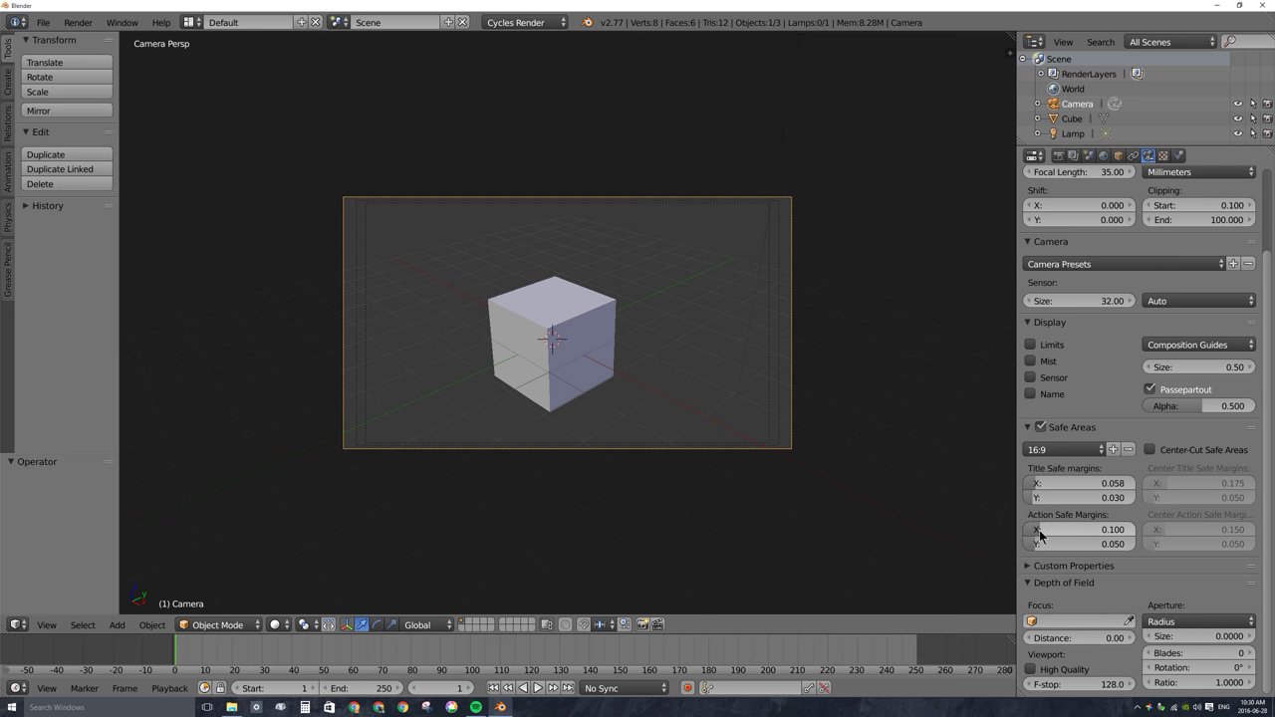
mouse_move(1044, 530)
left_mouse_down()
mouse_move(1106, 530)
mouse_move(1051, 544)
mouse_move(1064, 544)
left_mouse_up()
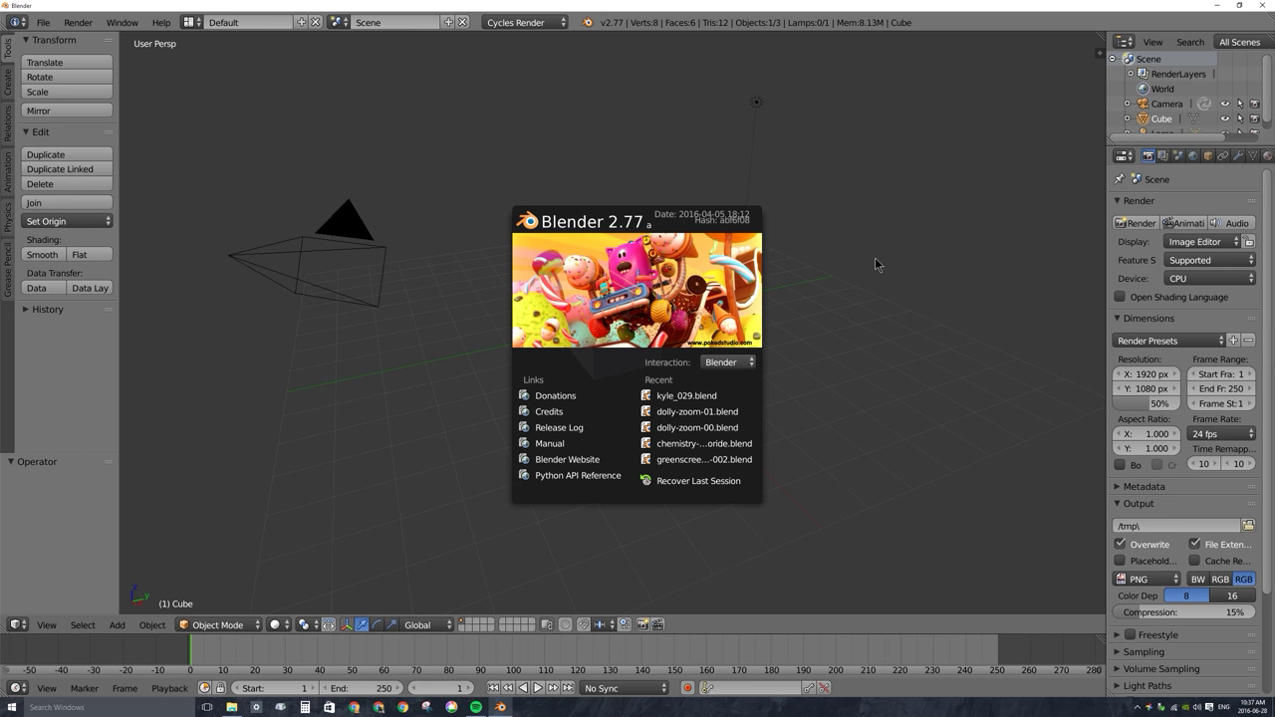
Close the splash, view through the scene camera, and split the viewport into two side-by-side views.
left_click(675, 274)
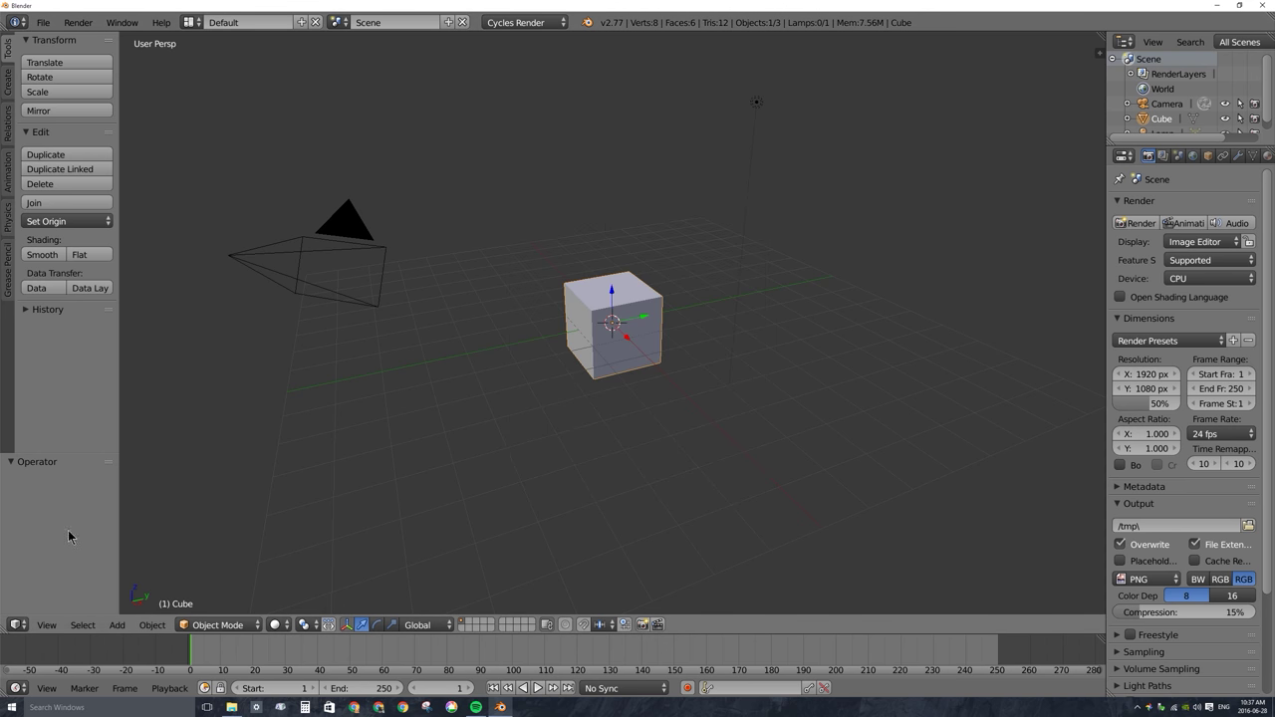
left_click(58, 625)
left_click(74, 572)
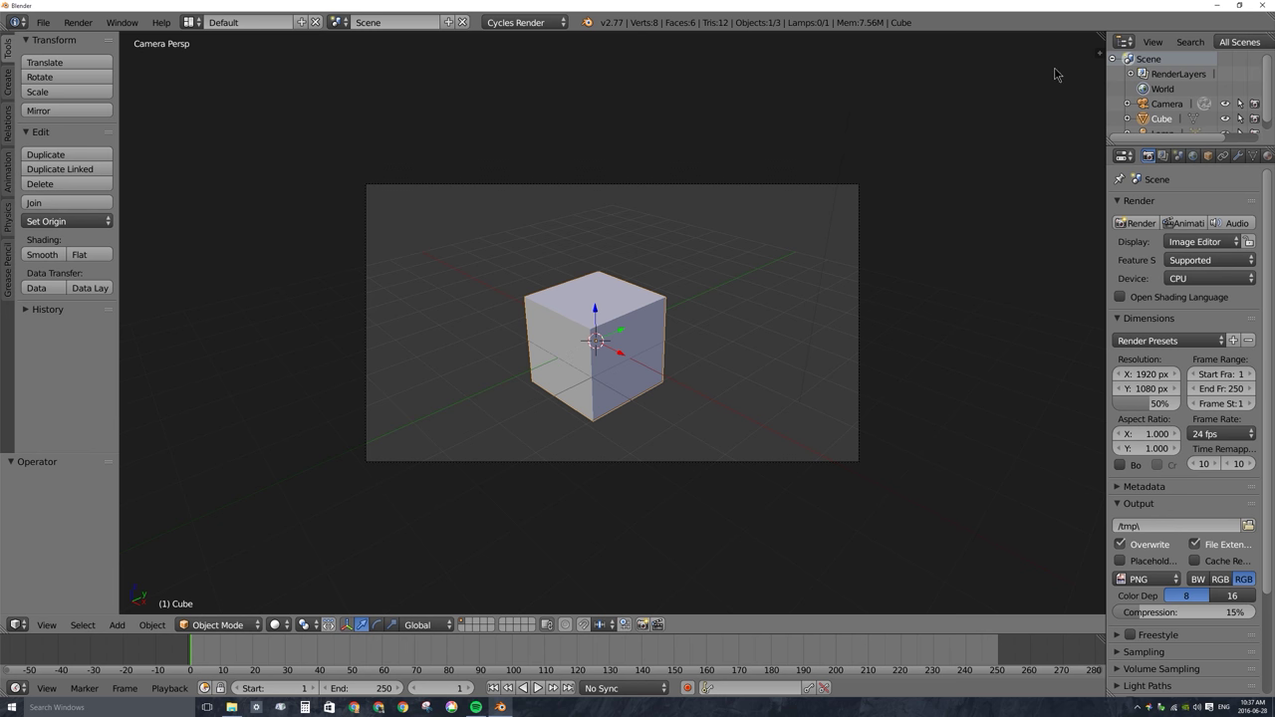
left_click_drag(1100, 43, 561, 199)
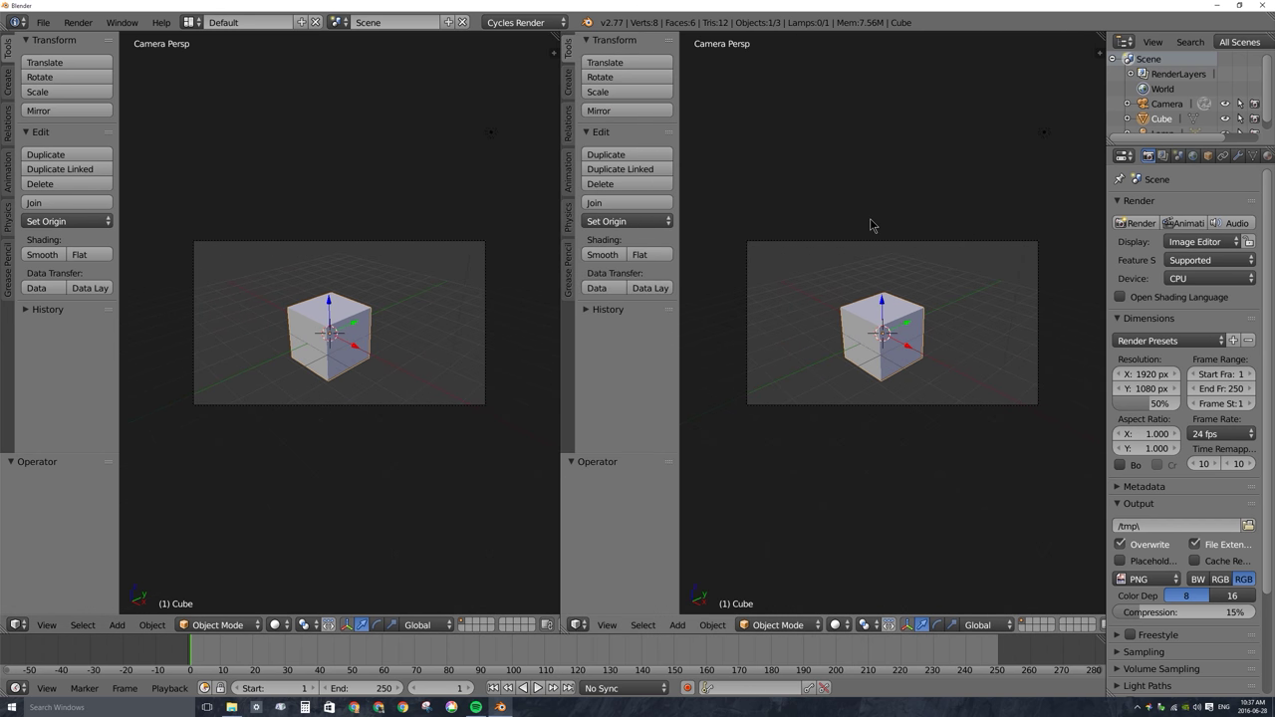
Exit camera view on the right, move the camera with G, then widen the left camera view.
key("KP_0")
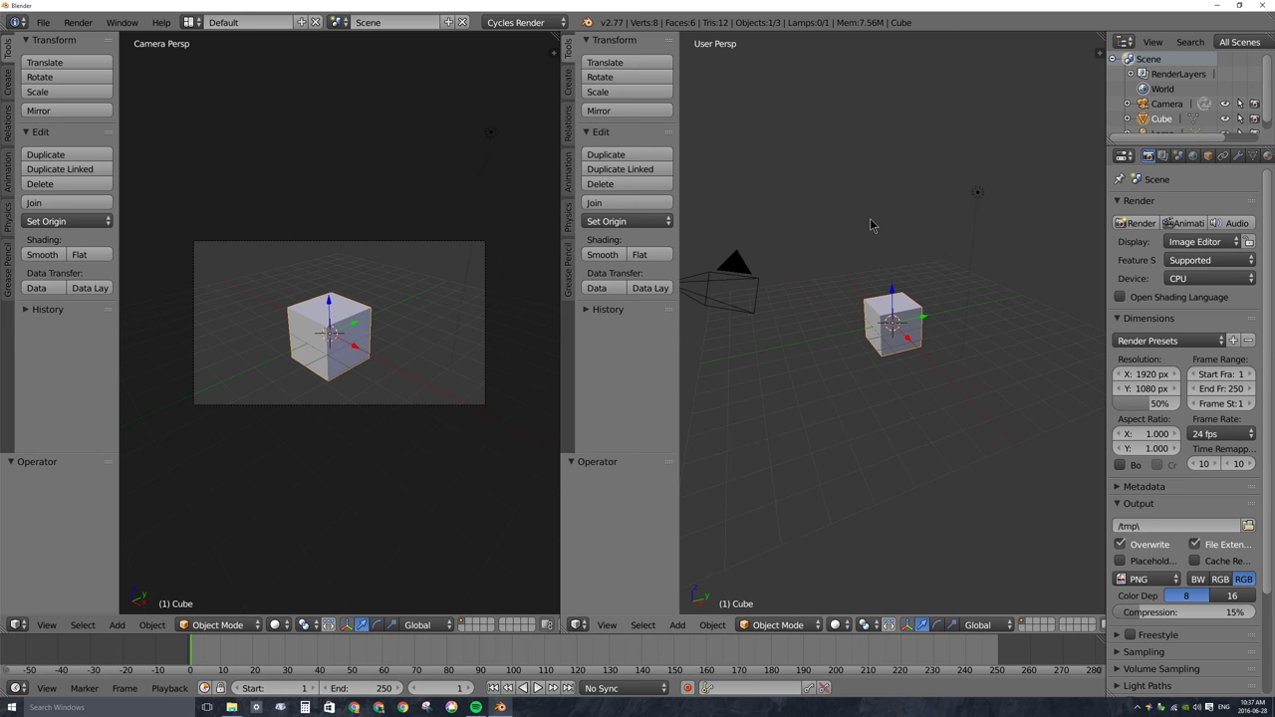
right_click(738, 285)
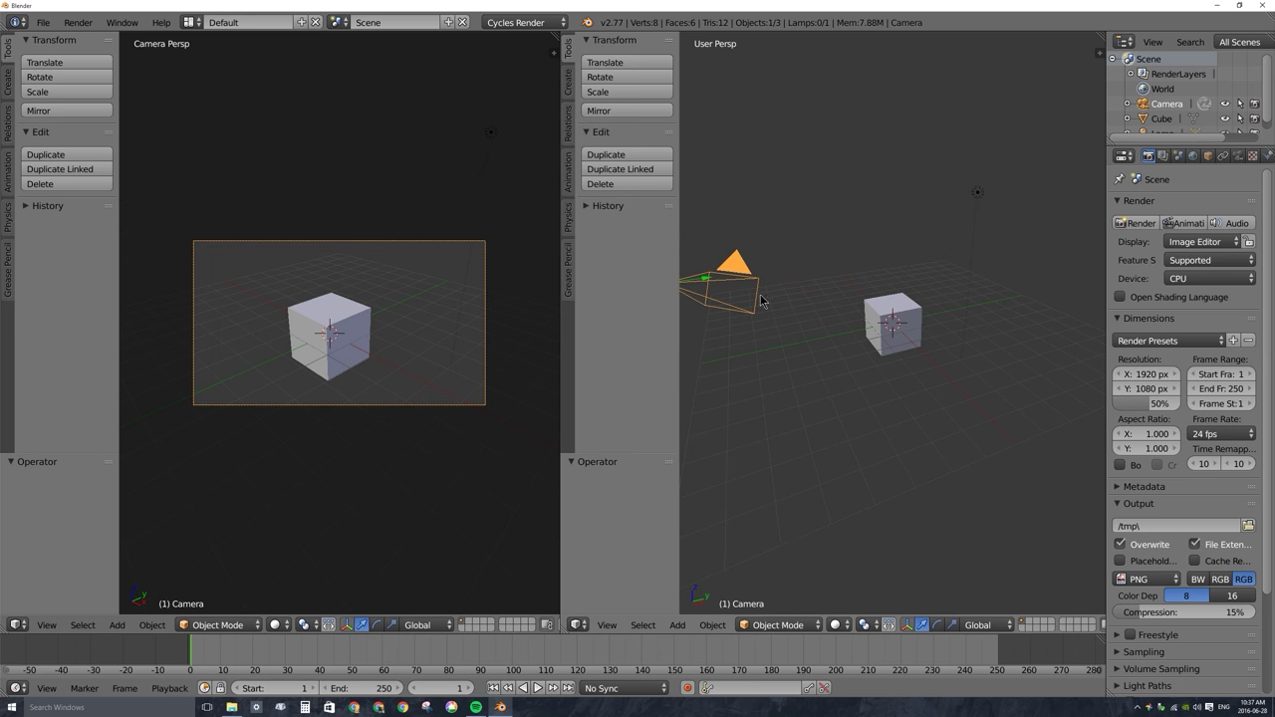
middle_click_drag(764, 303, 792, 307)
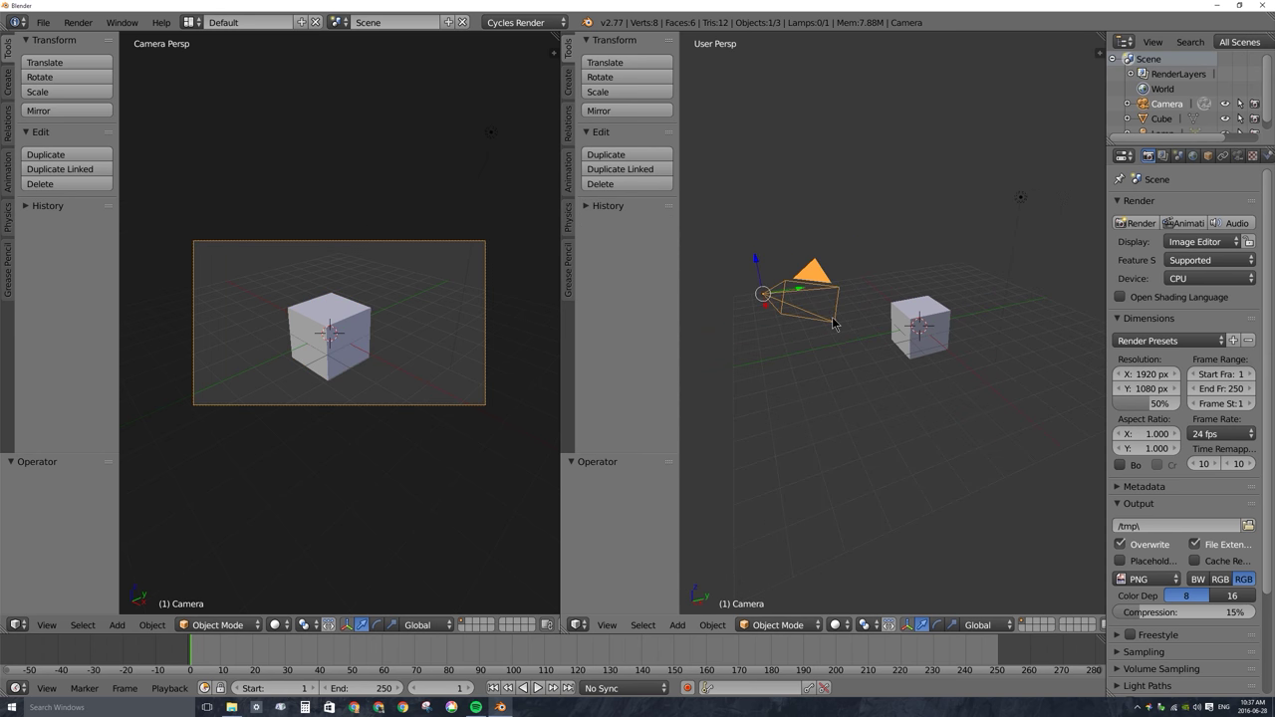
key("g")
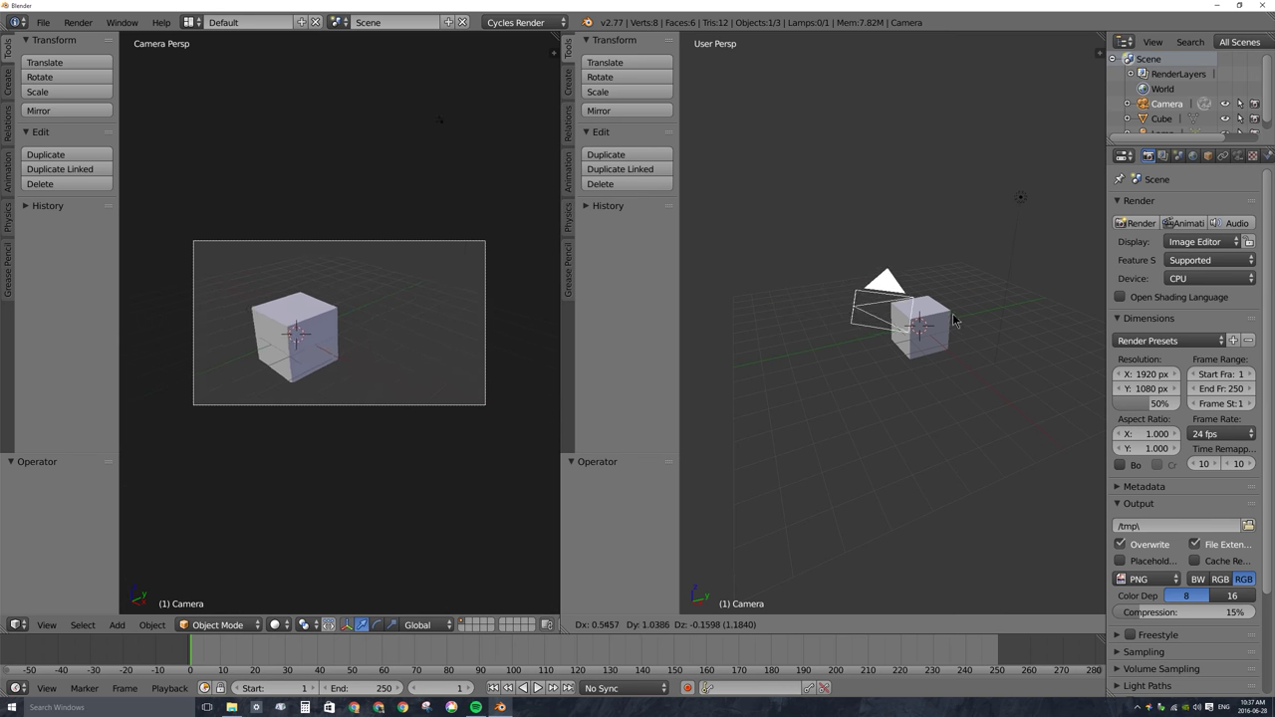
left_click(859, 292)
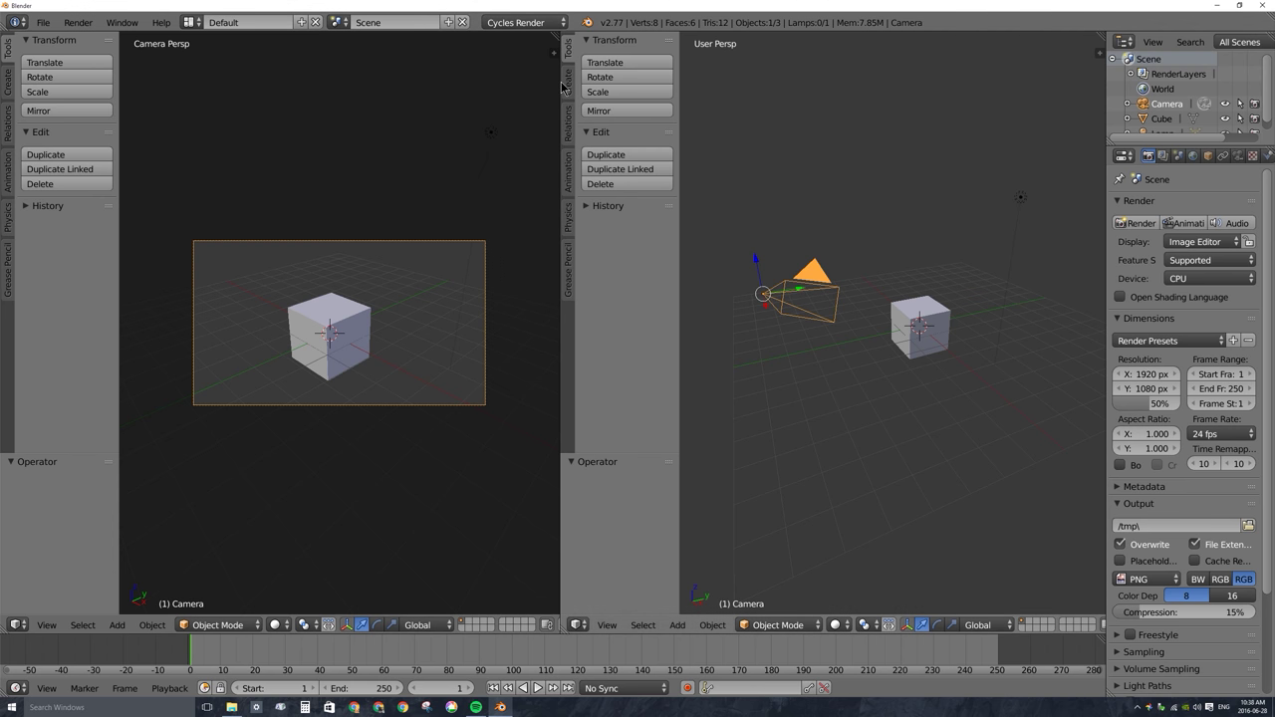
left_click_drag(560, 86, 820, 99)
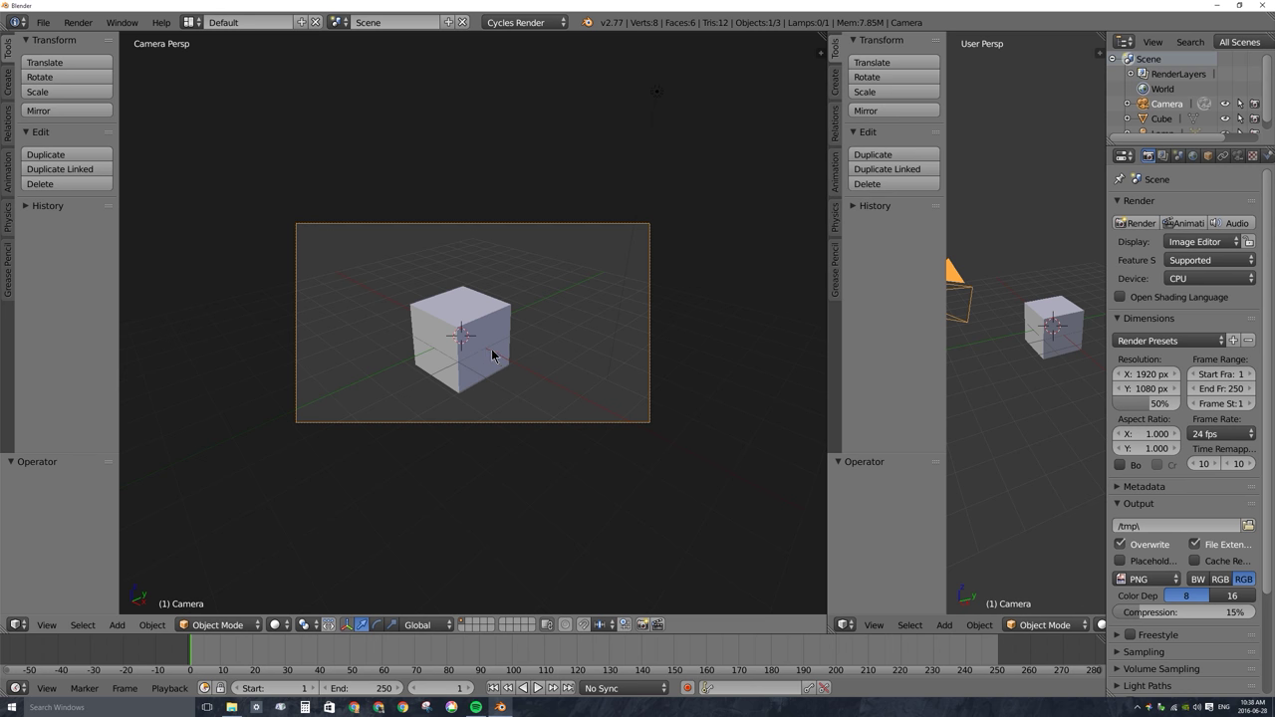
Zoom, pan and orbit to inspect the camera framing, then join the two viewports into one.
scroll(458, 337, "up", 4)
scroll(457, 336, "down", 3)
scroll(458, 337, "up", 1)
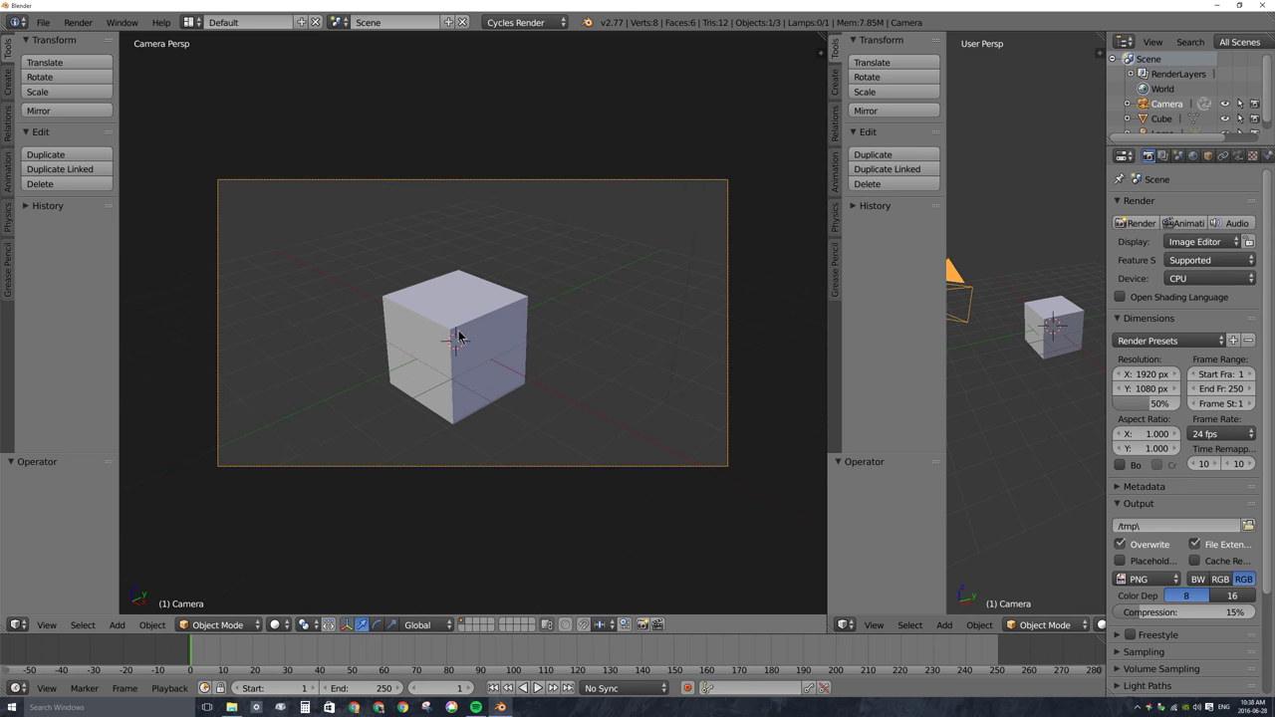
scroll(461, 338, "down", 1)
middle_click_drag(532, 347, 496, 352, "shift")
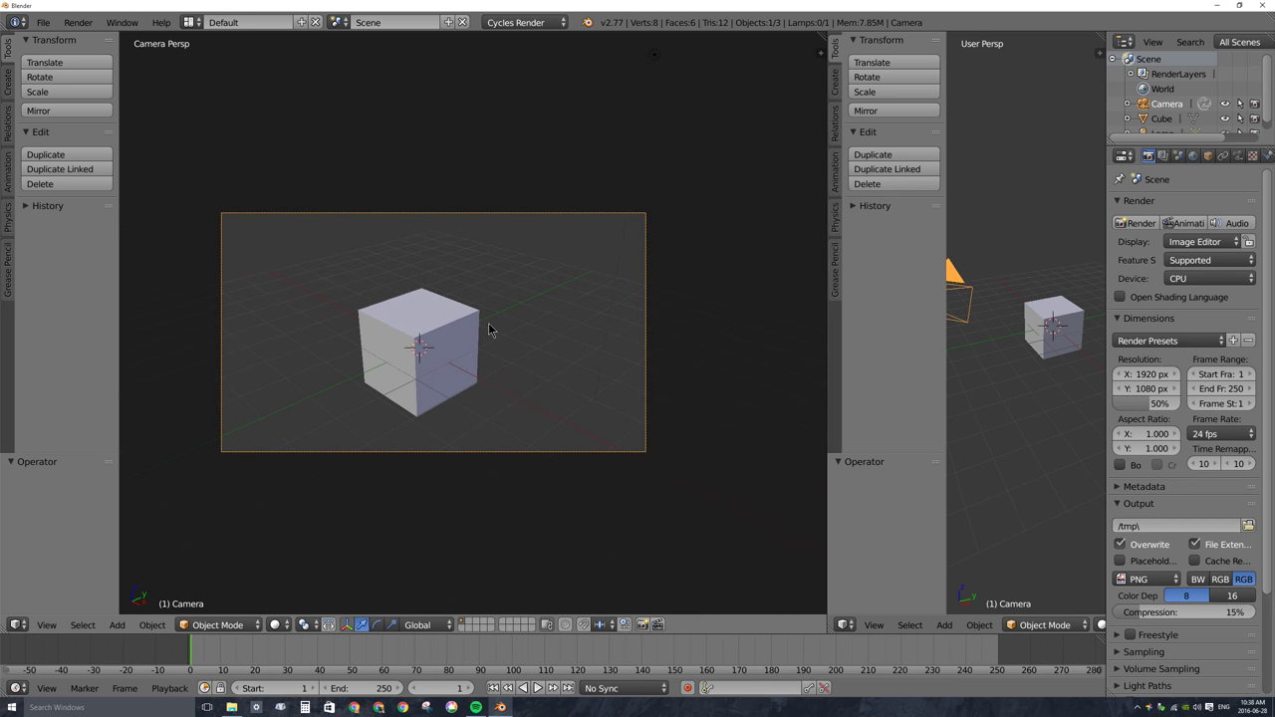
middle_click_drag(528, 331, 498, 296)
key("KP_0")
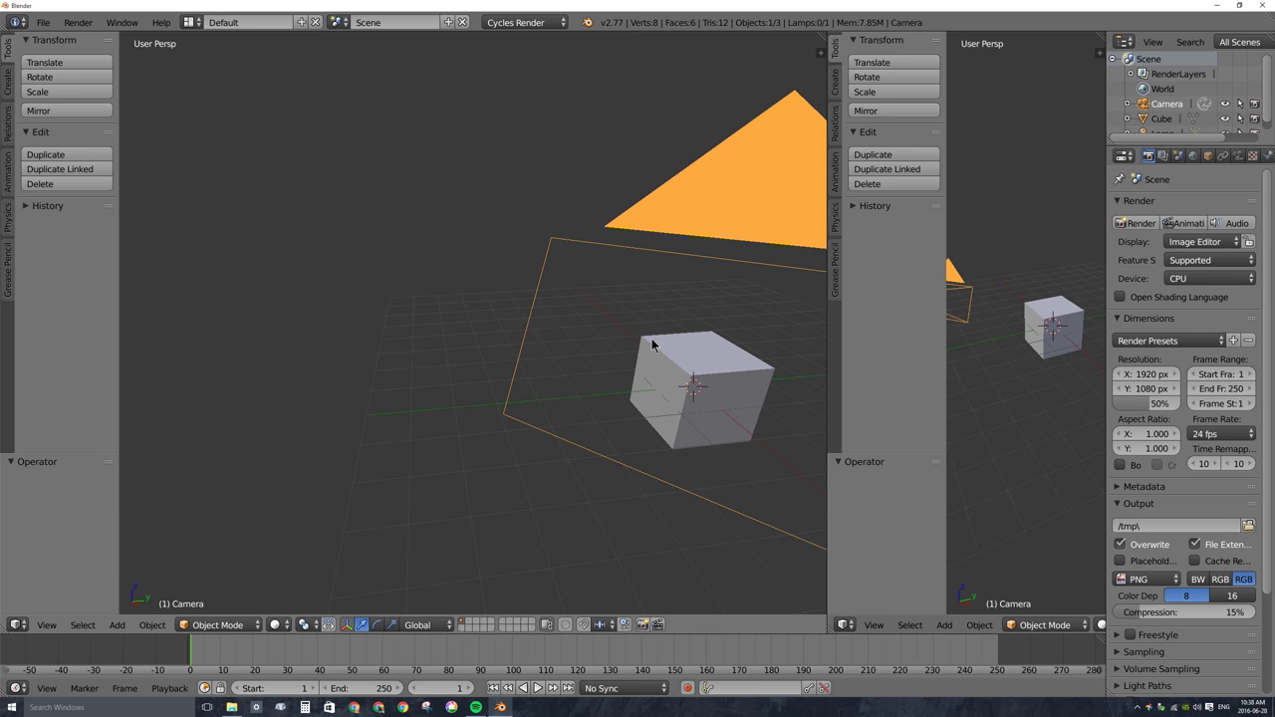
middle_click_drag(575, 235, 621, 306)
scroll(621, 305, "down", 3)
scroll(627, 318, "up", 1)
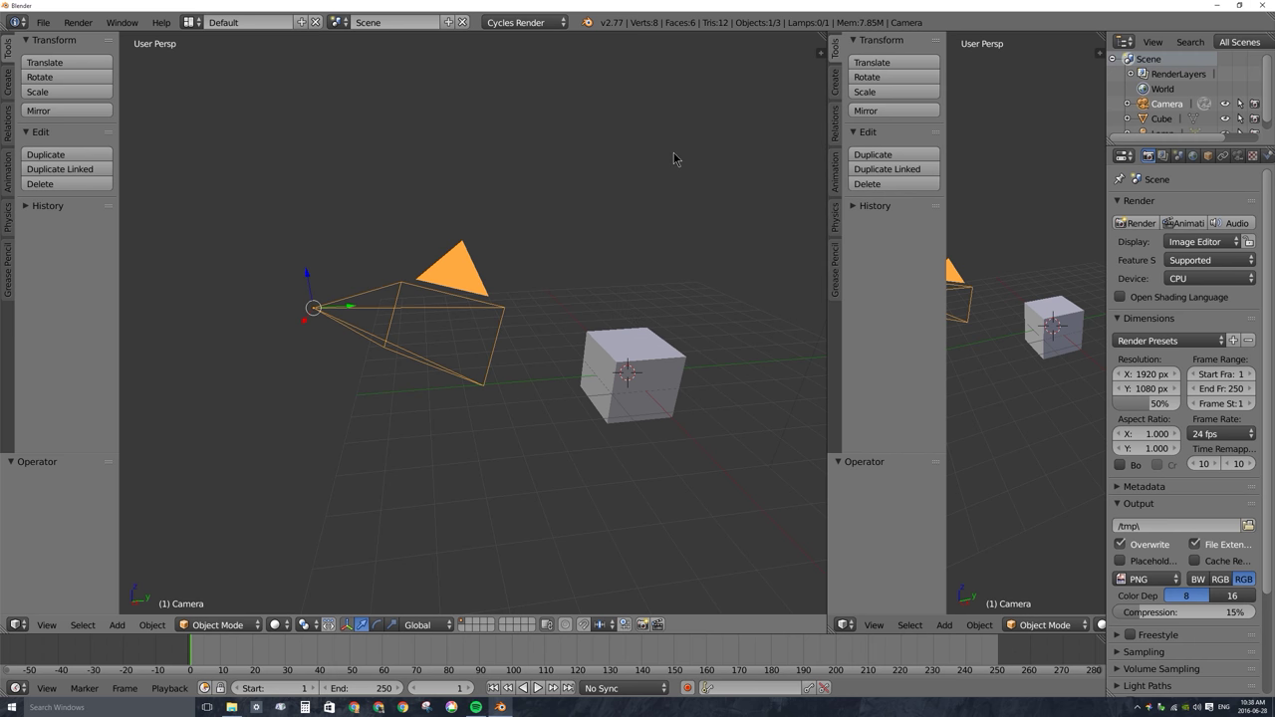
left_click_drag(823, 37, 884, 316)
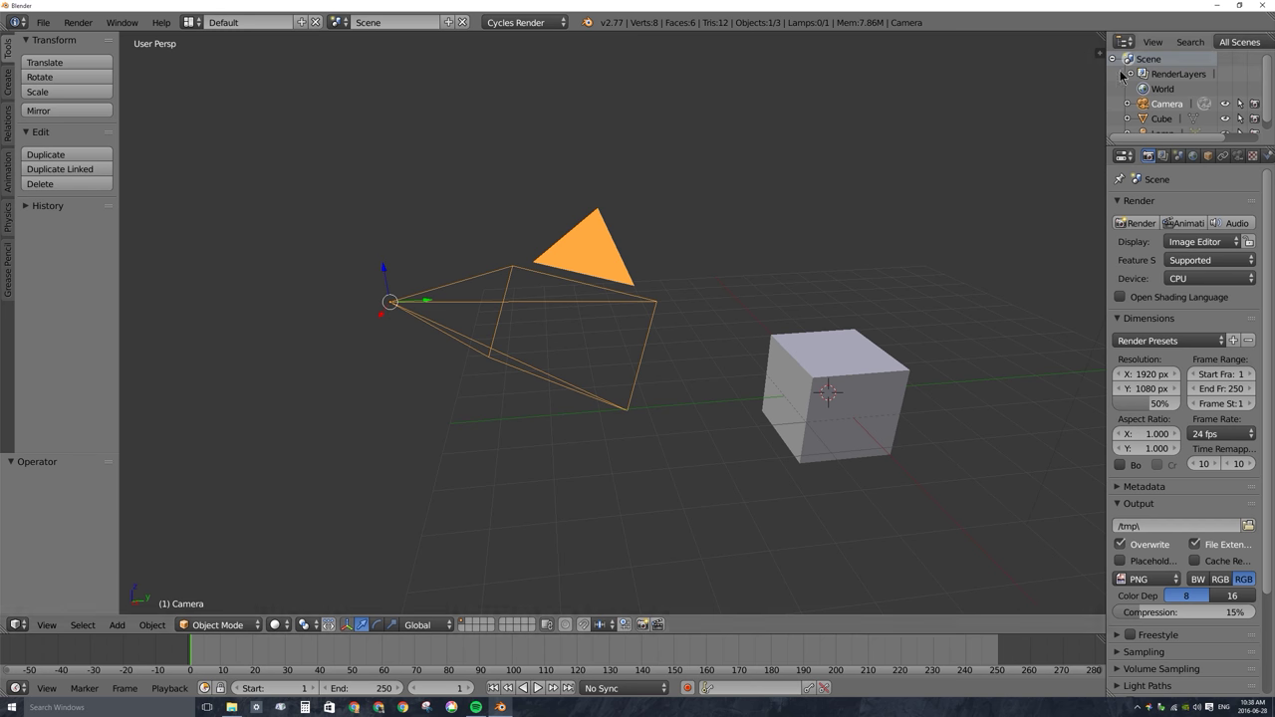
Enable Lock Camera to View in the sidebar, then orbit the locked camera around the cube.
key("n")
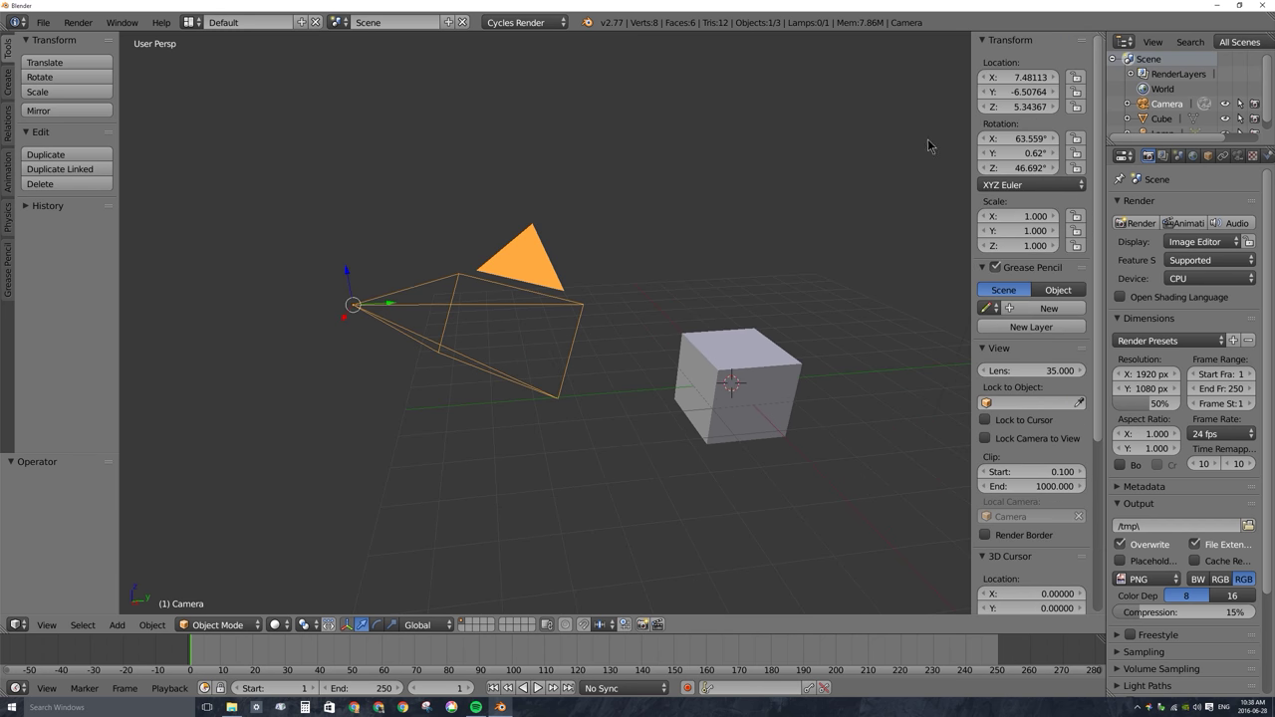
left_click(986, 438)
key("KP_0")
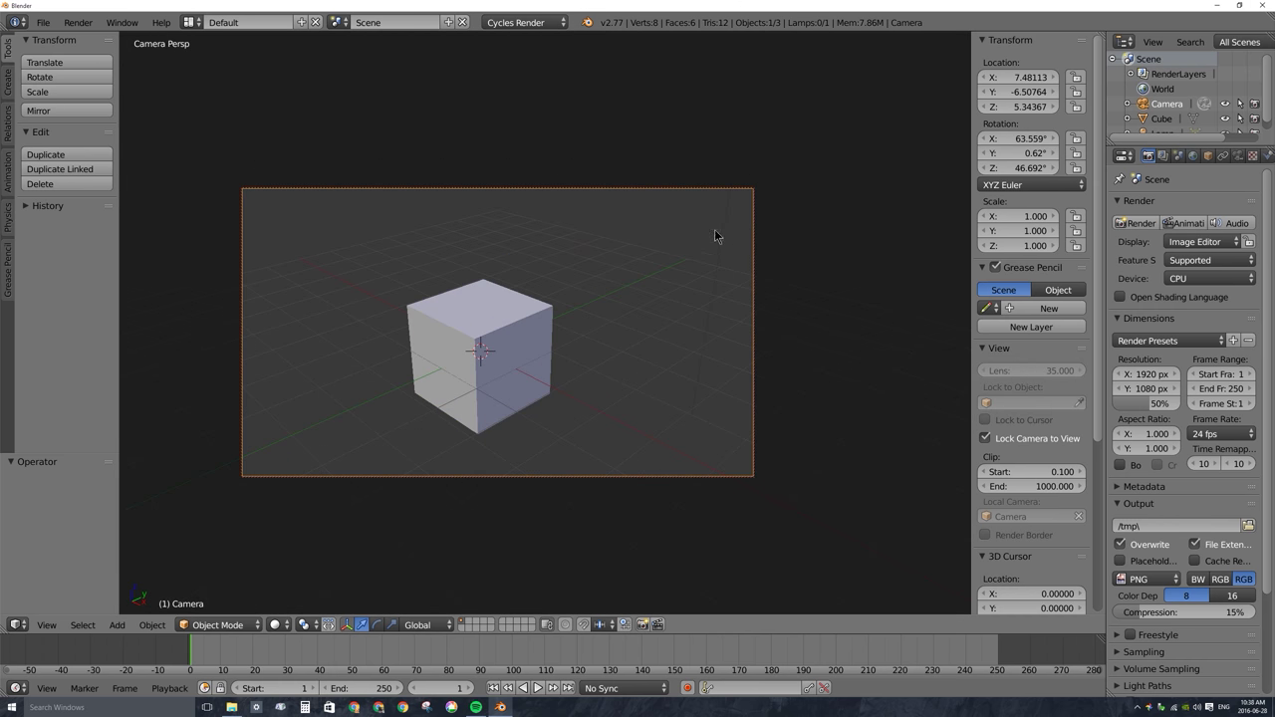
left_click(986, 438)
left_click(987, 439)
right_click(529, 341)
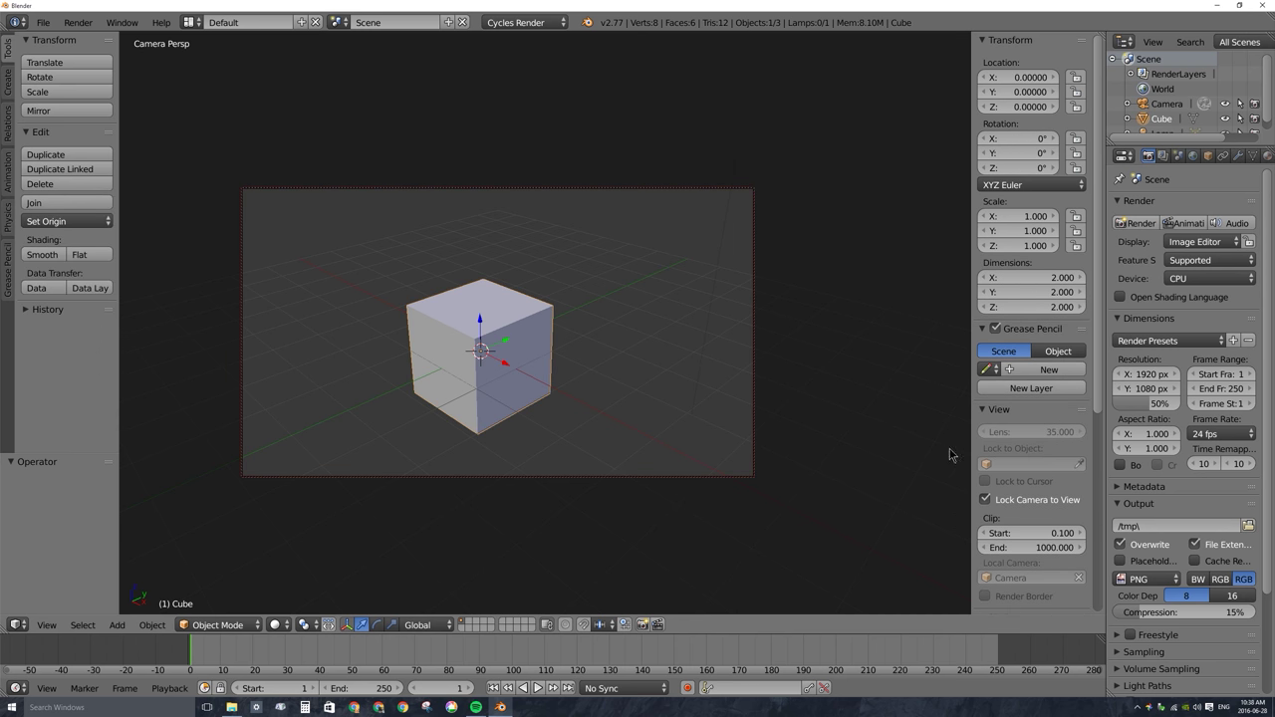
left_click(986, 499)
left_click(986, 499)
key("n")
middle_click_drag(607, 353, 550, 326)
scroll(550, 335, "up", 3)
scroll(563, 335, "down", 3)
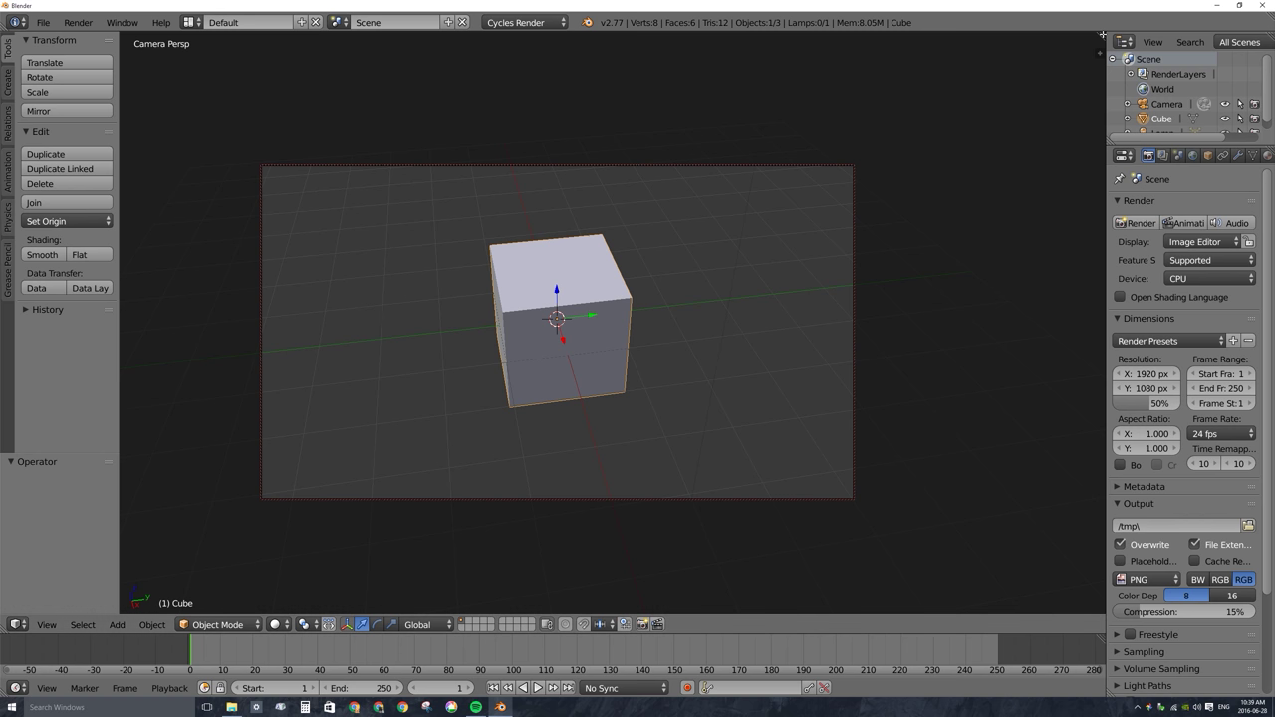
Split the viewport and watch from a free right view as the left view repositions the camera.
left_click_drag(1103, 35, 577, 59)
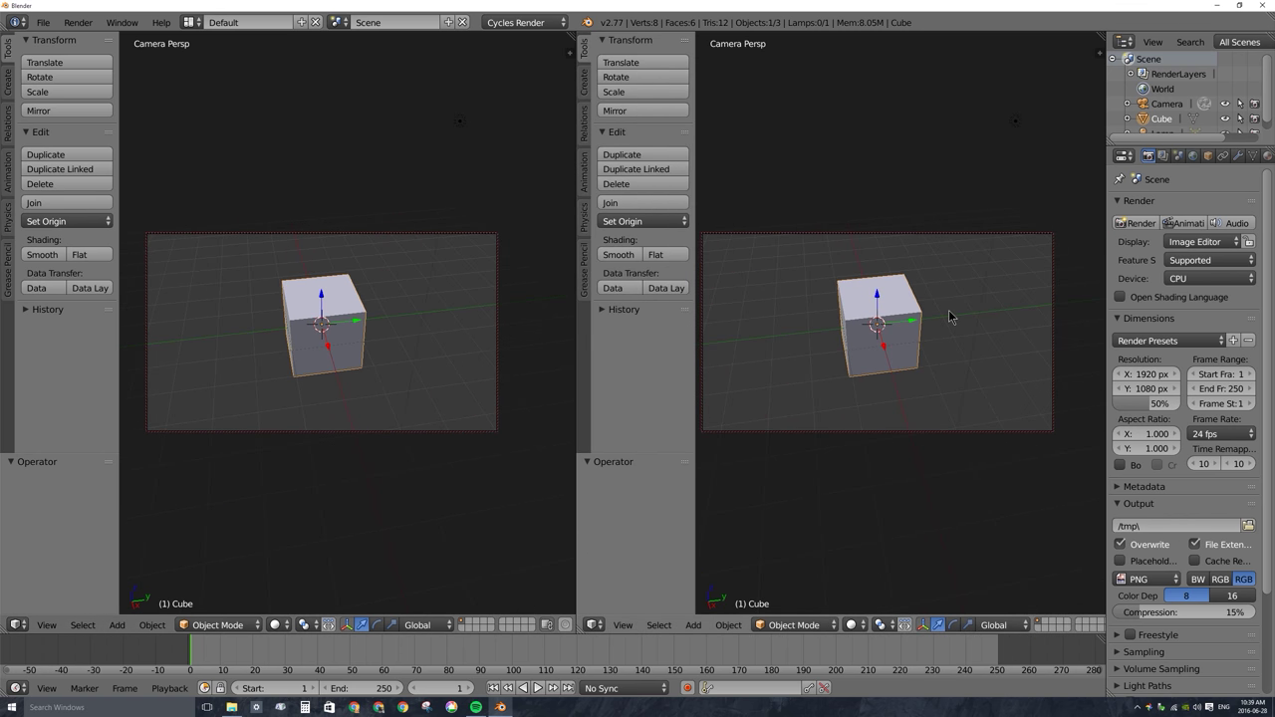
key("KP_0")
middle_click_drag(942, 273, 921, 279)
right_click(823, 255)
middle_click_drag(394, 327, 315, 272)
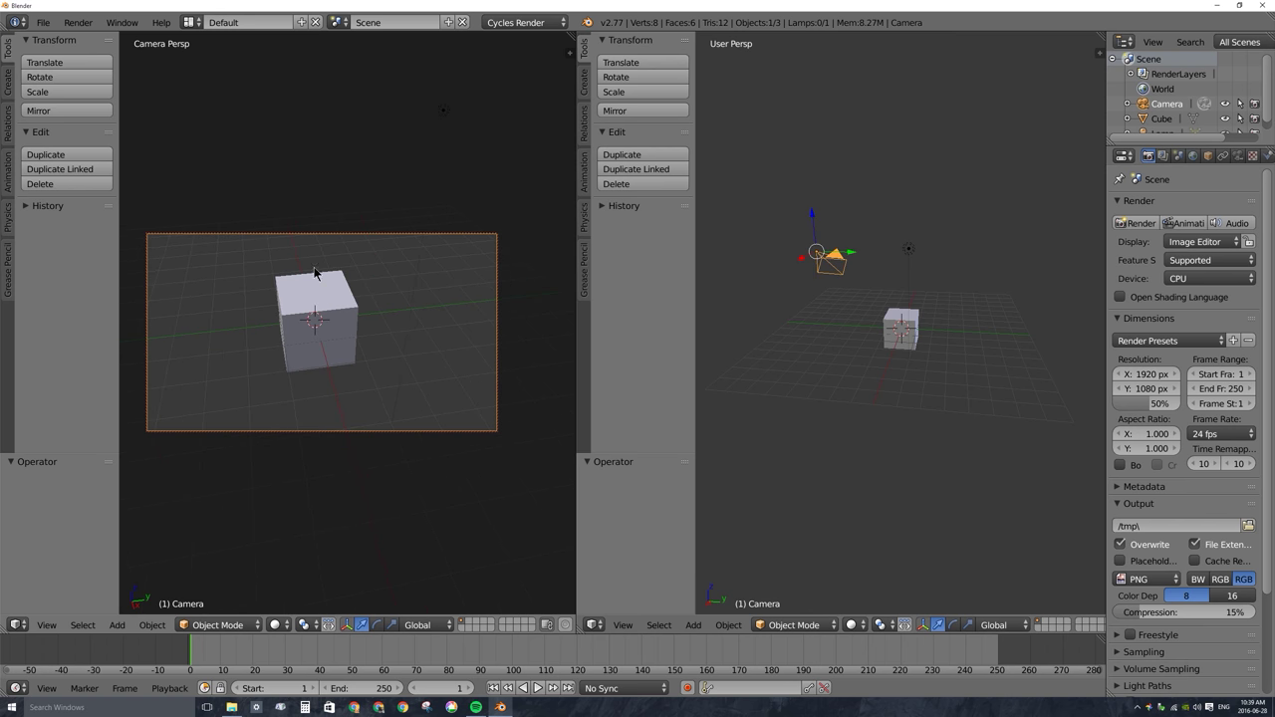
mouse_move(358, 350)
middle_mouse_down()
mouse_move(273, 365)
mouse_move(341, 339)
mouse_move(330, 348)
mouse_move(359, 368)
middle_mouse_up()
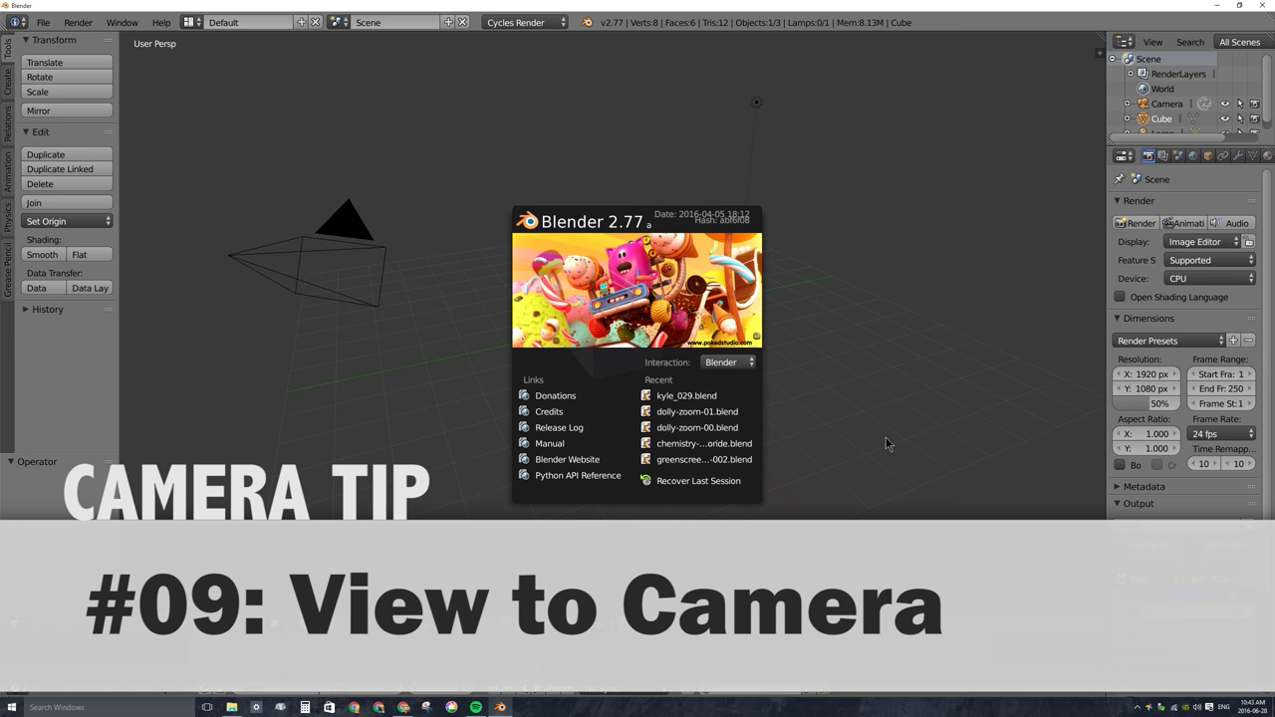
Close the splash and frame the cube from the front view with orbiting and zooming.
left_click(727, 327)
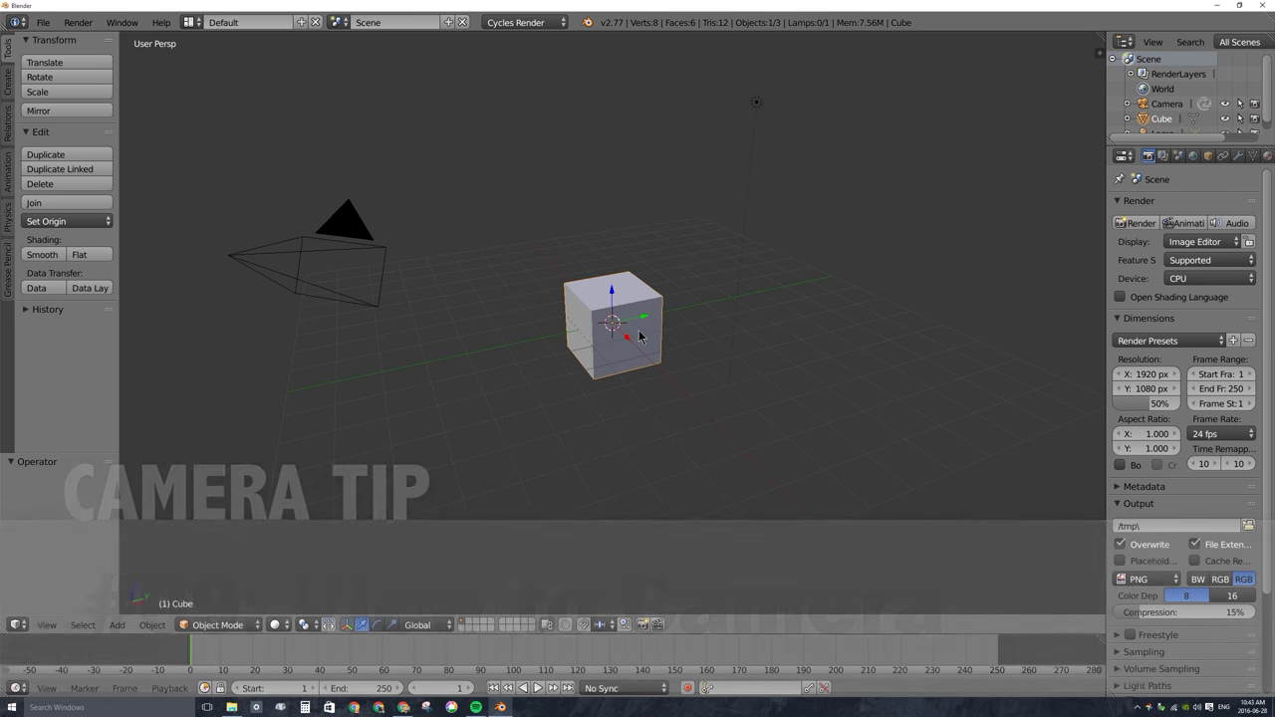
key("KP_1")
middle_click_drag(653, 336, 560, 337)
scroll(551, 313, "up", 7)
scroll(560, 338, "down", 2)
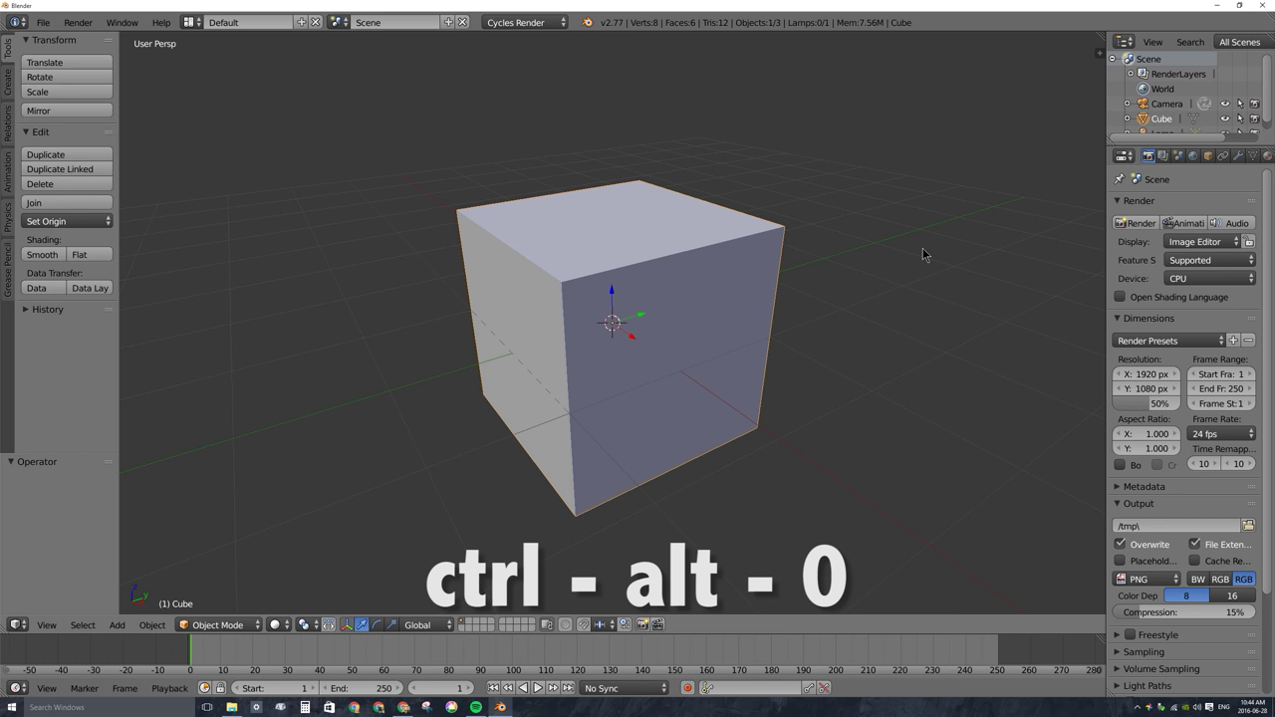
Align the camera to this view with Ctrl+Alt+Numpad 0, then step out and zoom out.
key("ctrl+alt+KP_0")
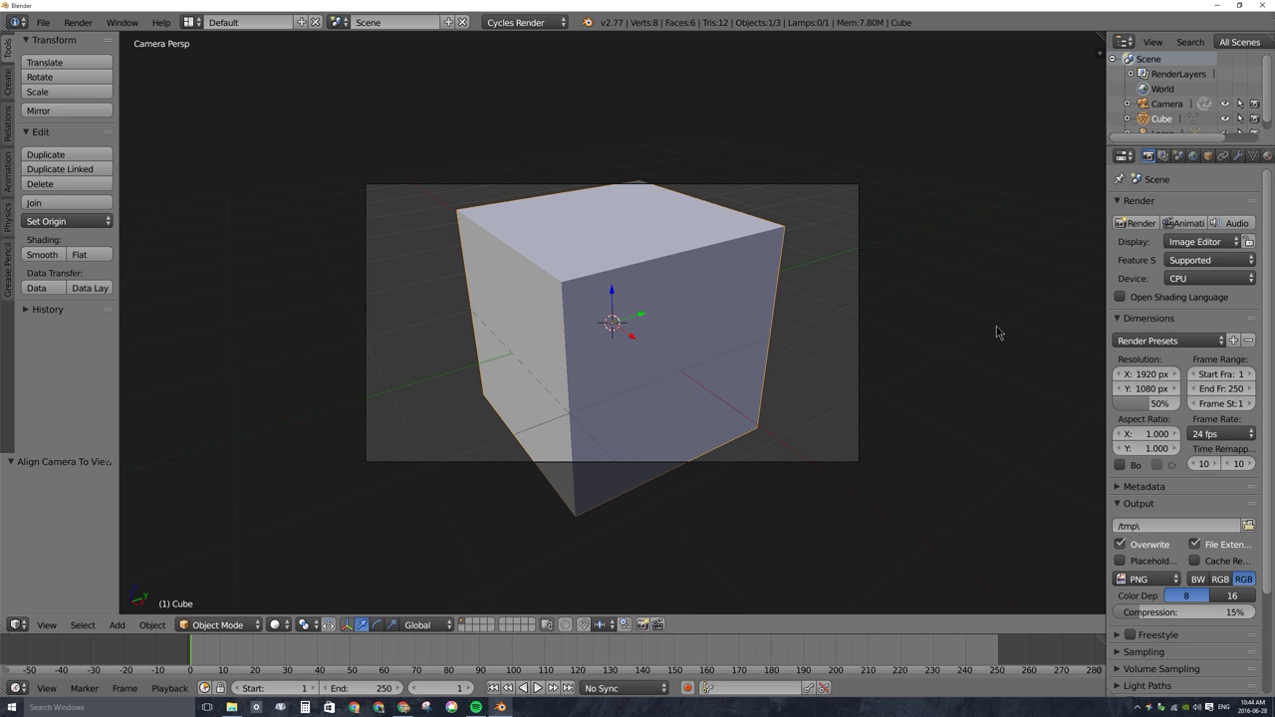
middle_click_drag(866, 320, 866, 321)
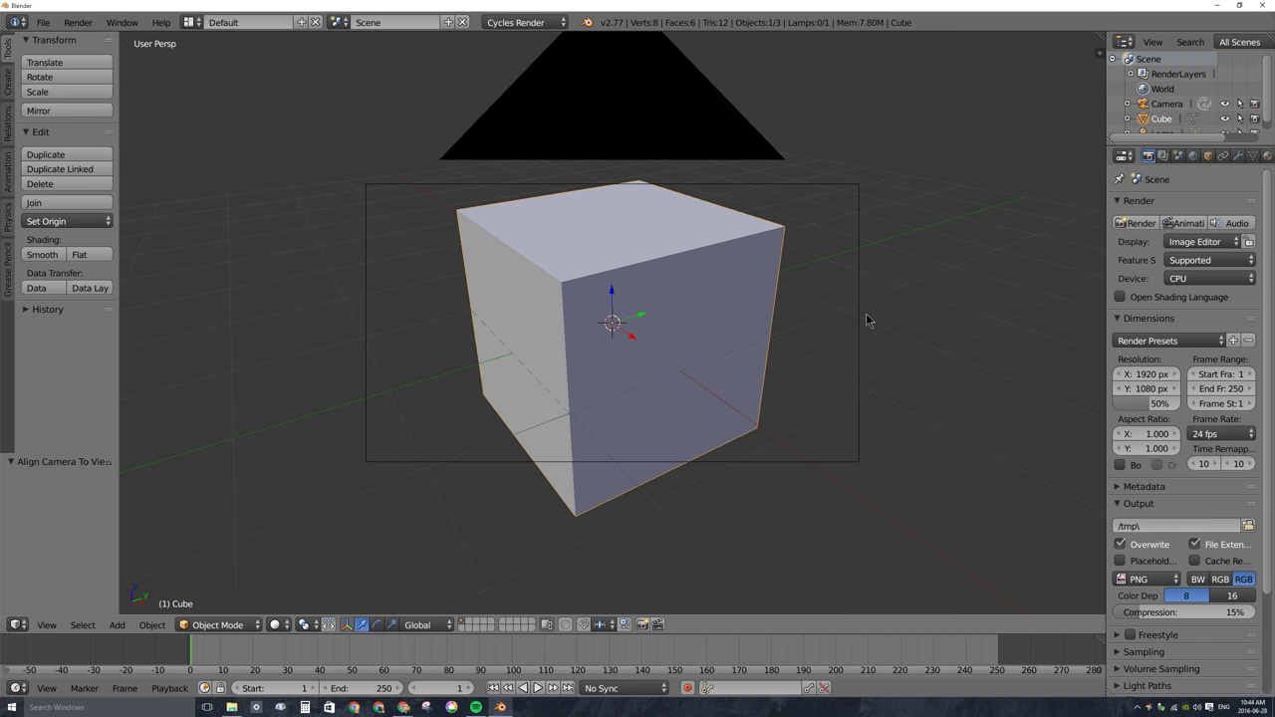
scroll(928, 316, "down", 5)
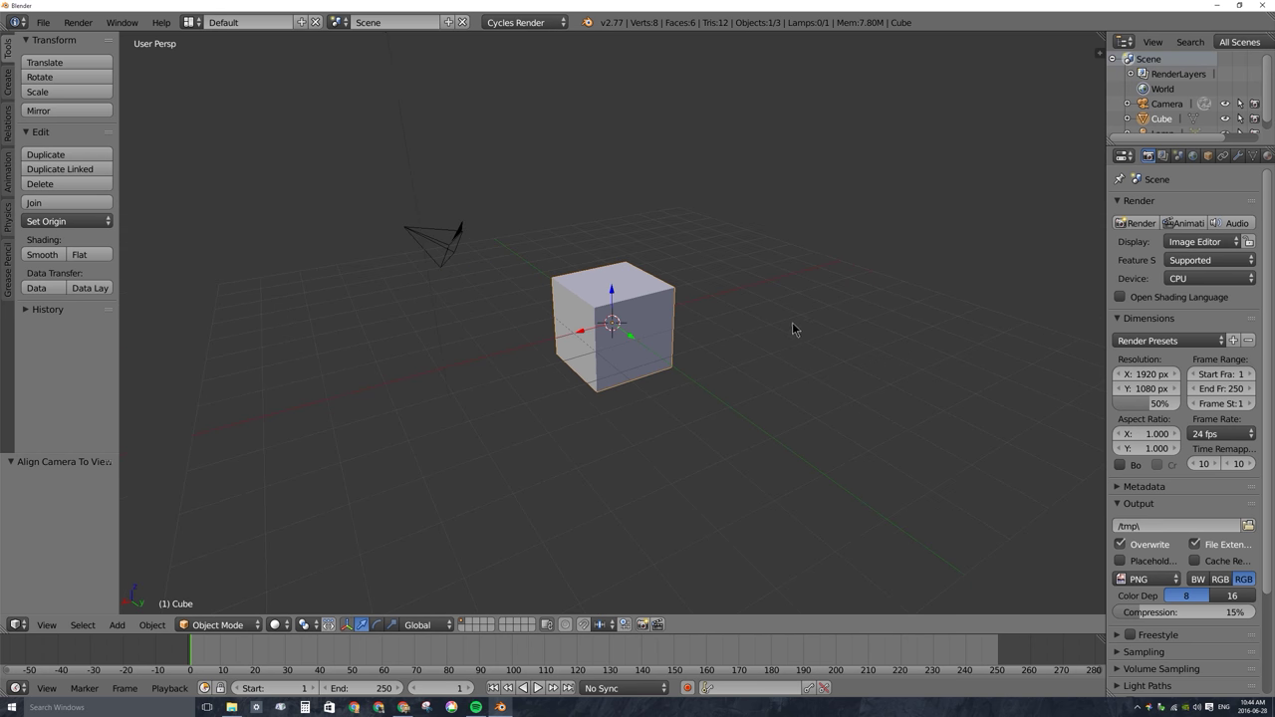
left_click(44, 626)
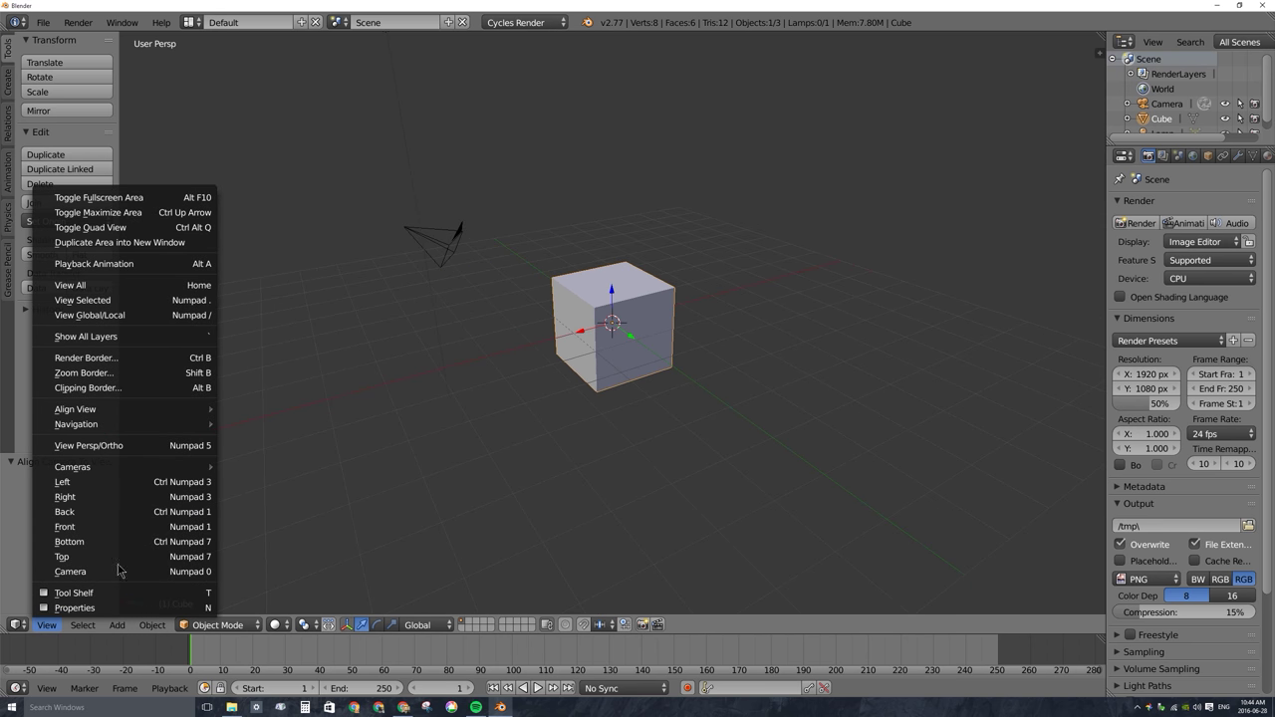
Align the active camera to the current view via View > Align View.
mouse_move(126, 414)
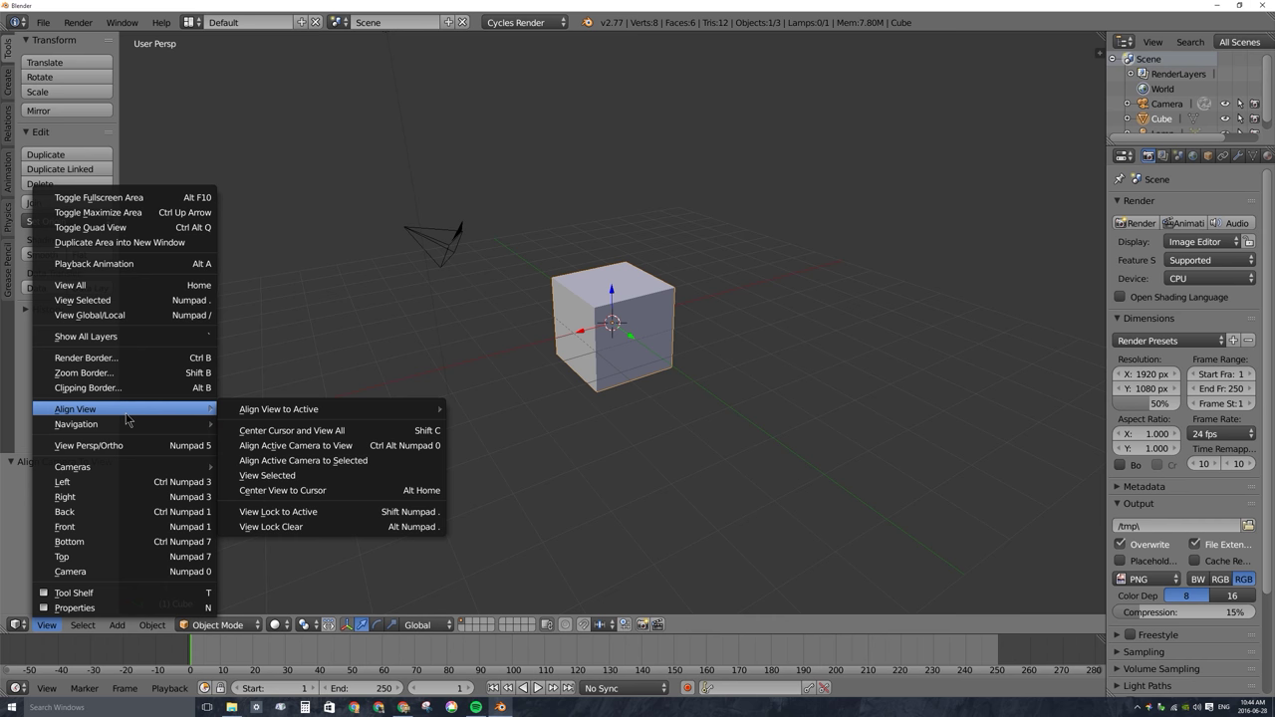
left_click(335, 446)
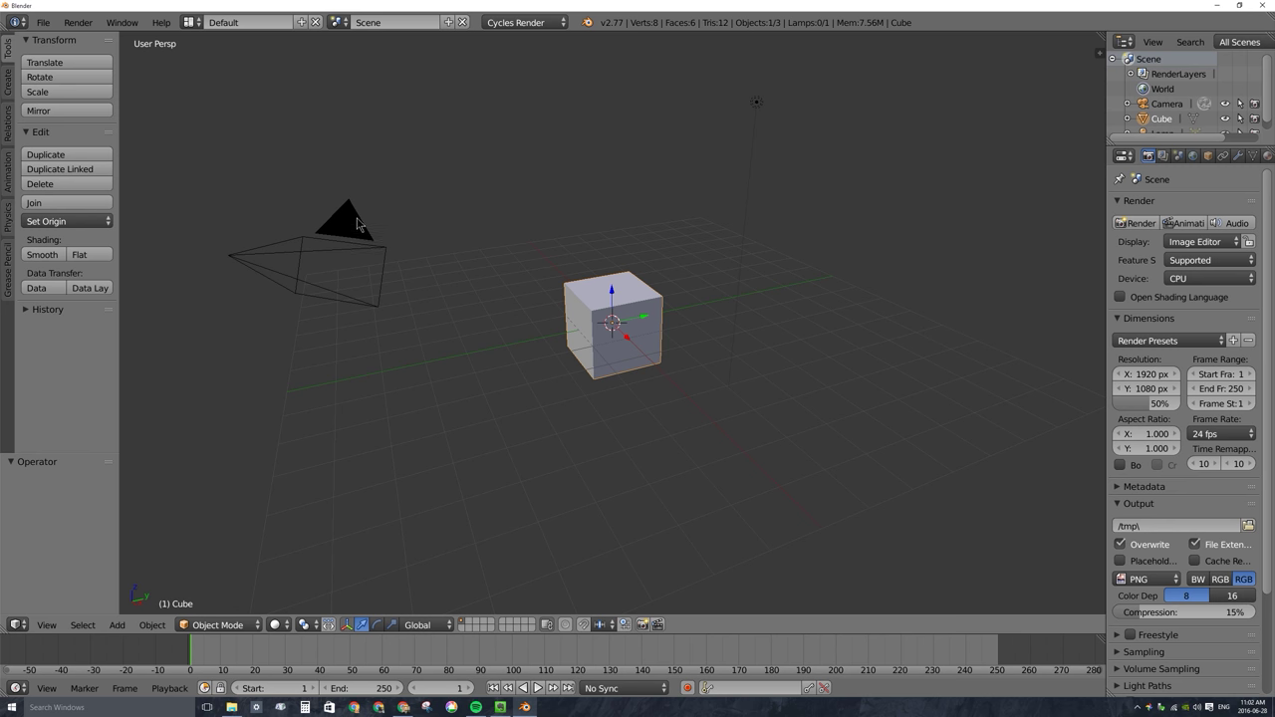
Duplicate the selected camera to create Camera.001.
right_click(360, 223)
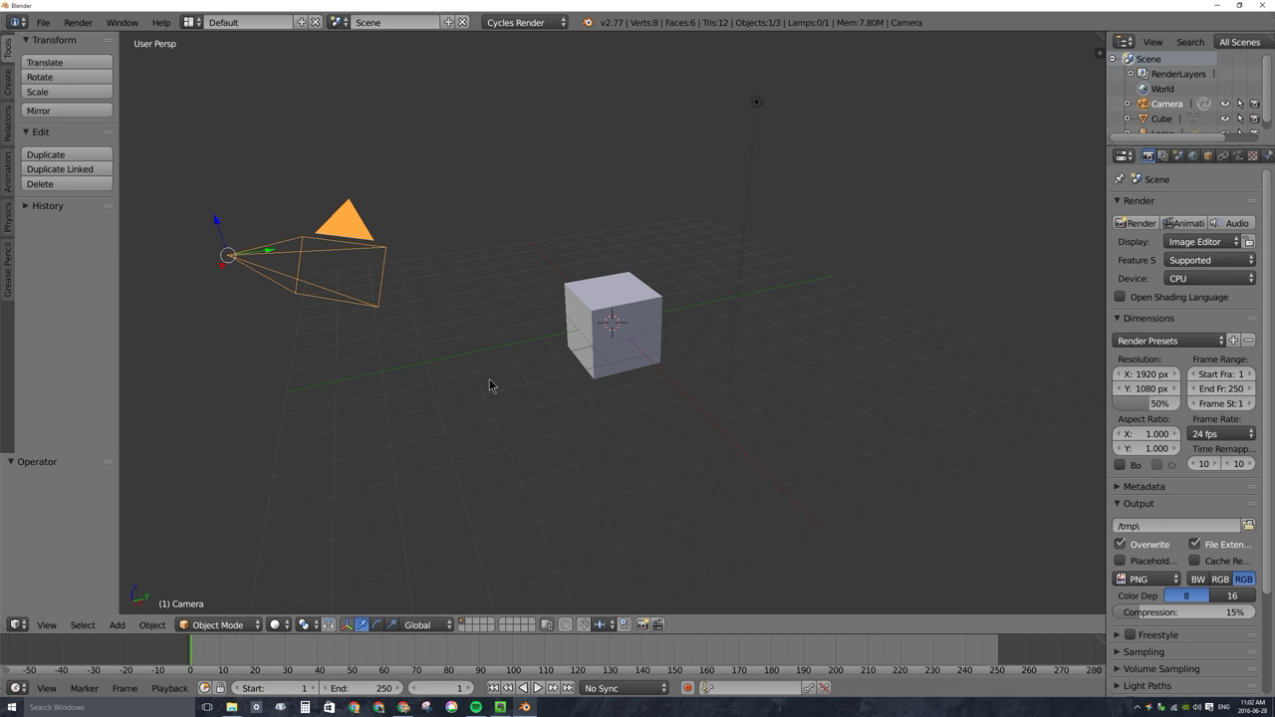
key("shift+d")
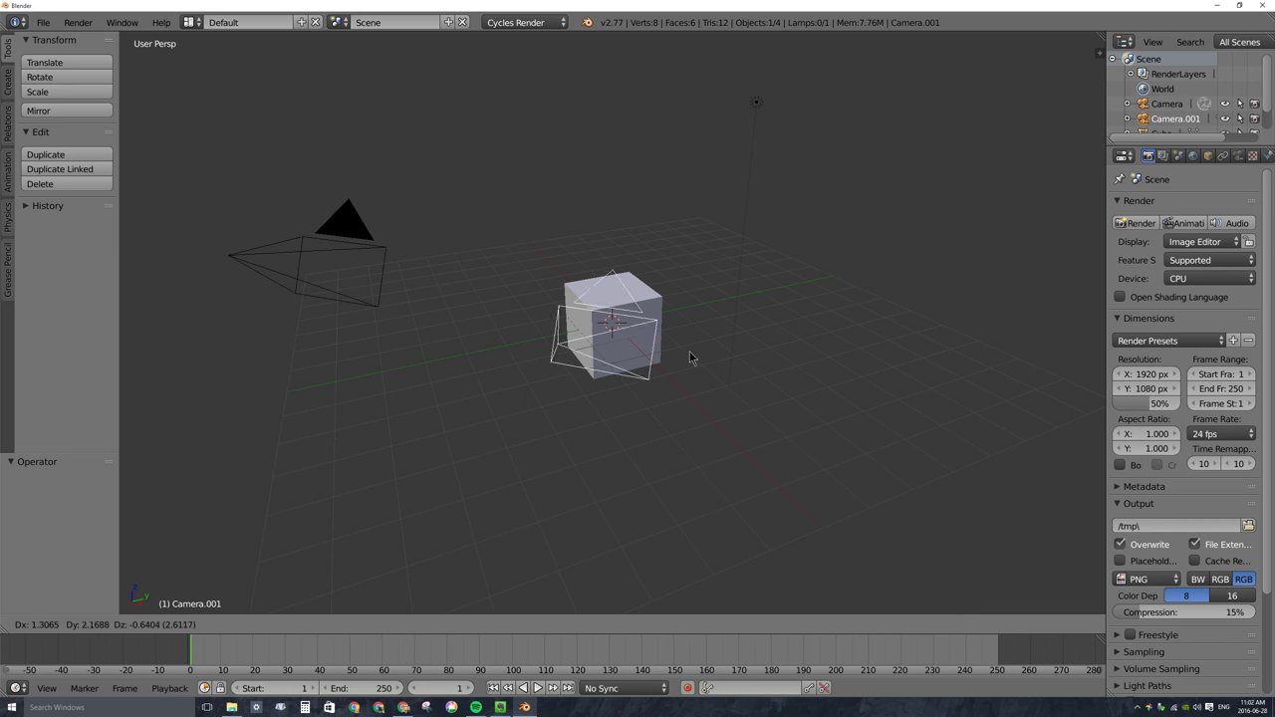
left_click(900, 259)
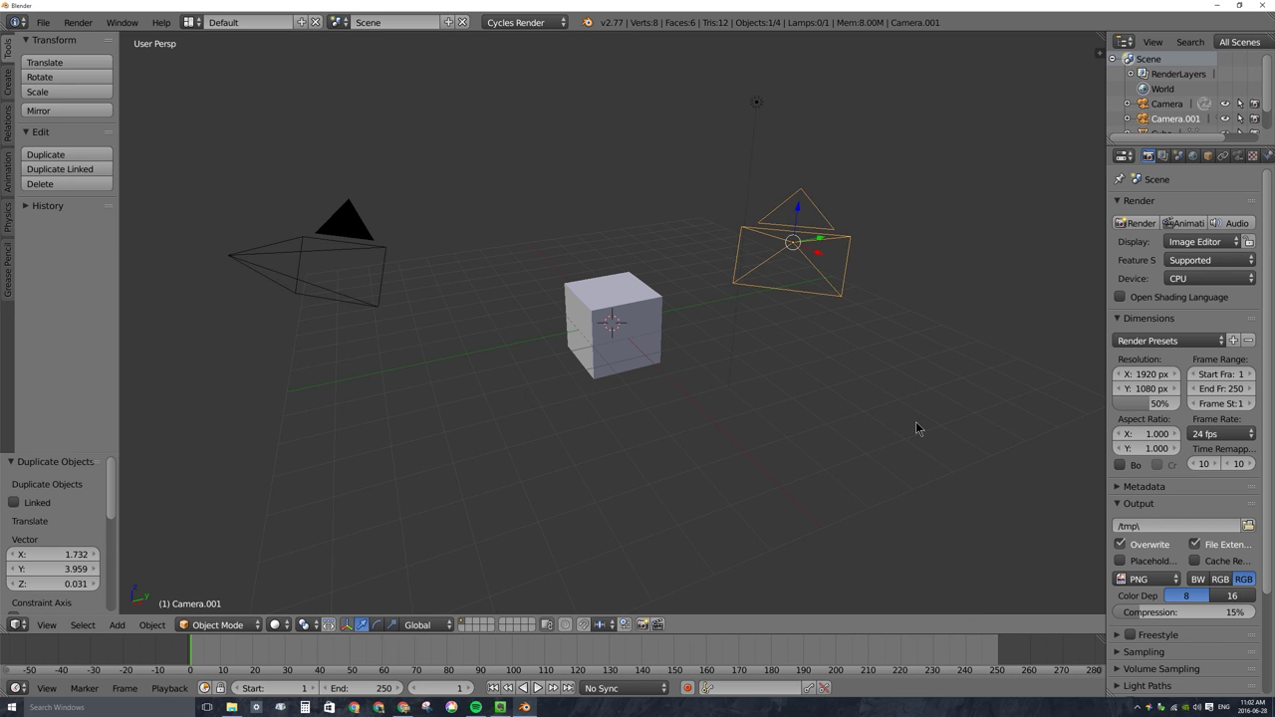
Rotate Camera.001 about 37° around Z and move it right of the cube, facing it.
key("r")
key("z")
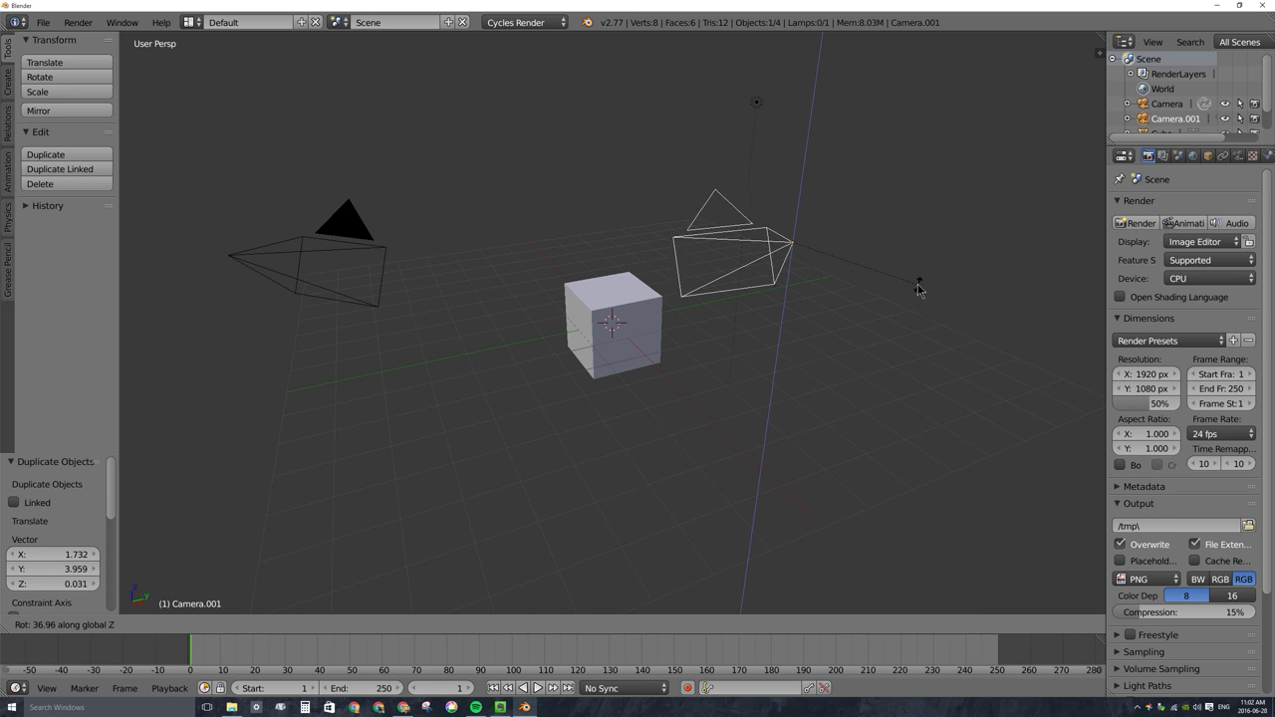
left_click(912, 285)
key("g")
left_click(940, 388)
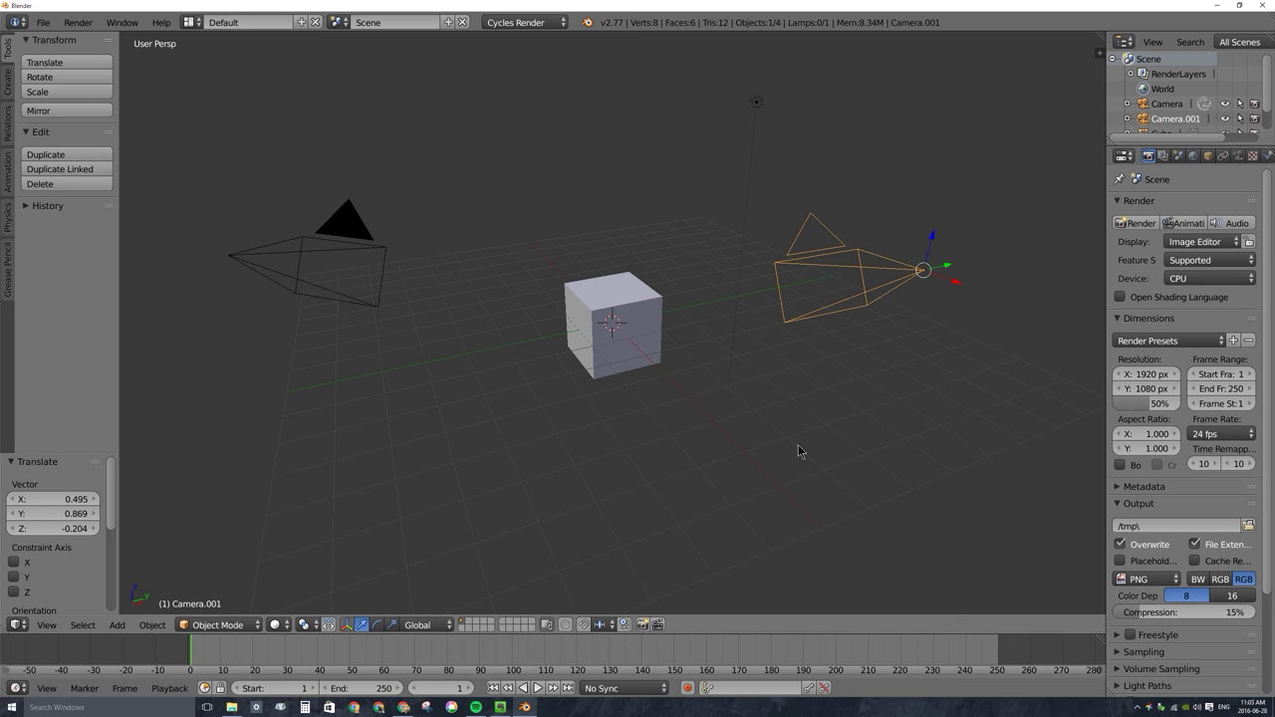
left_click(47, 625)
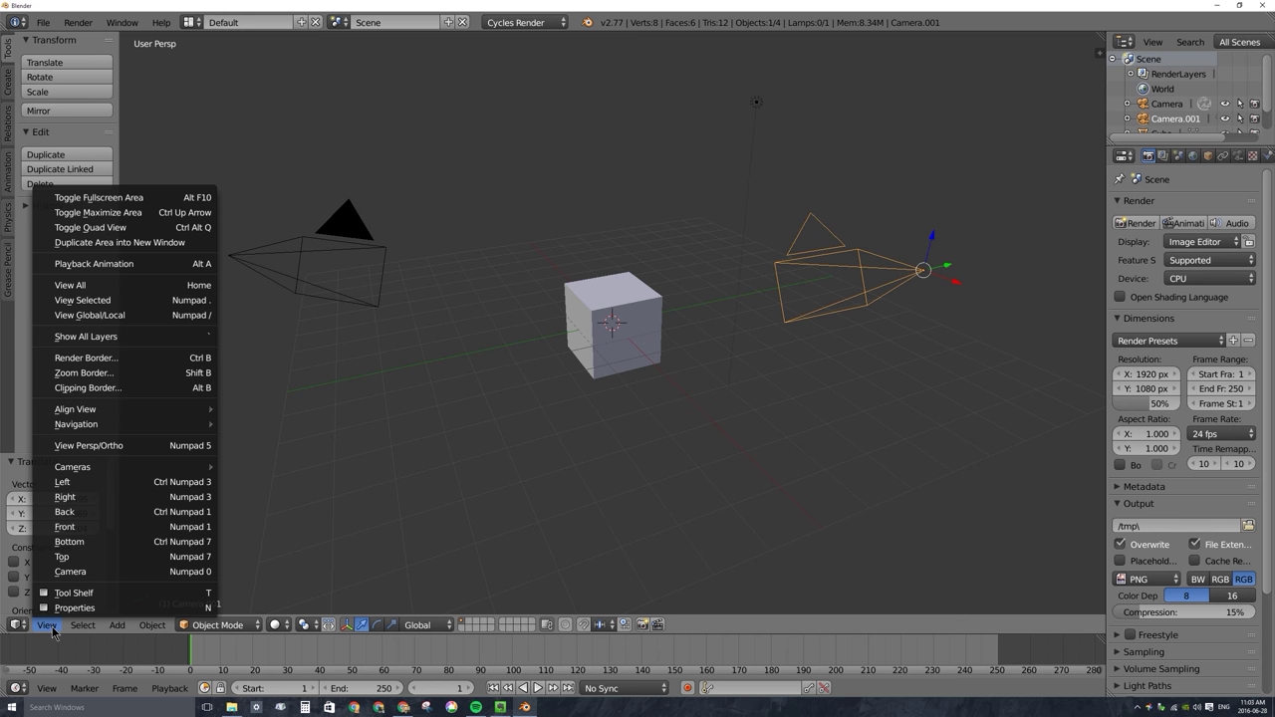
Preview the cube through the scene camera, then exit and deselect everything.
left_click(94, 574)
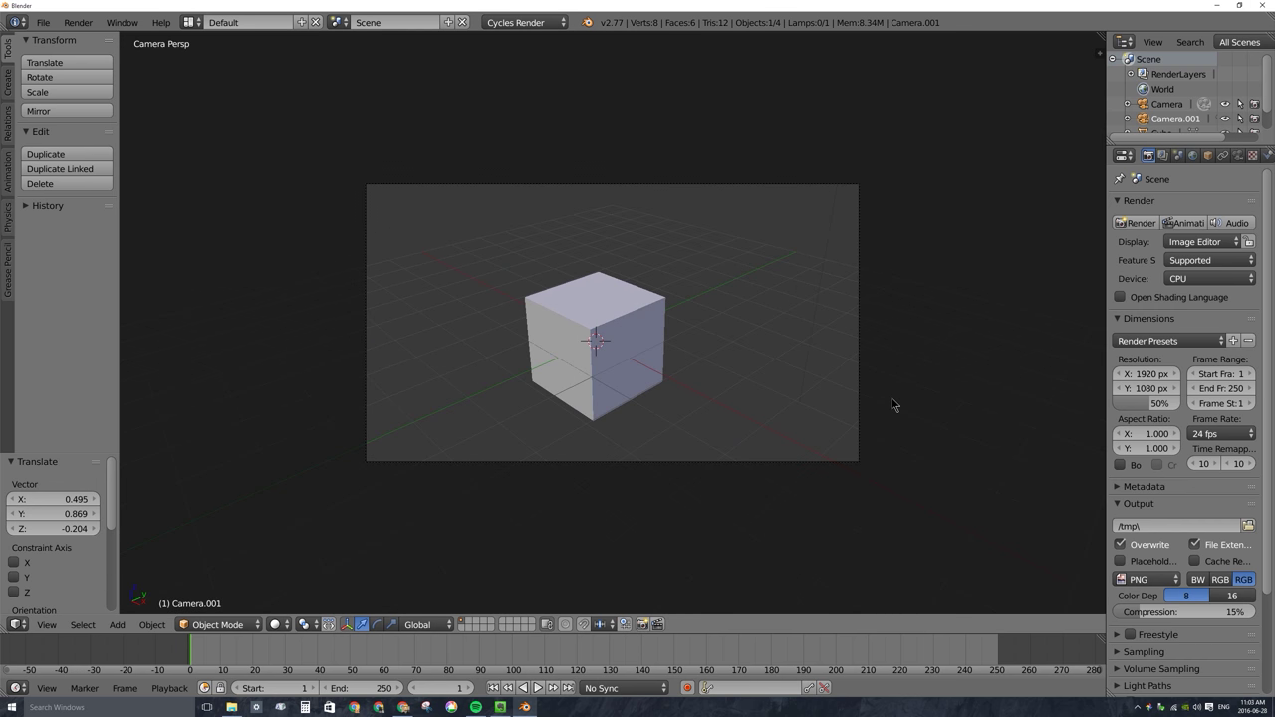
key("KP_0")
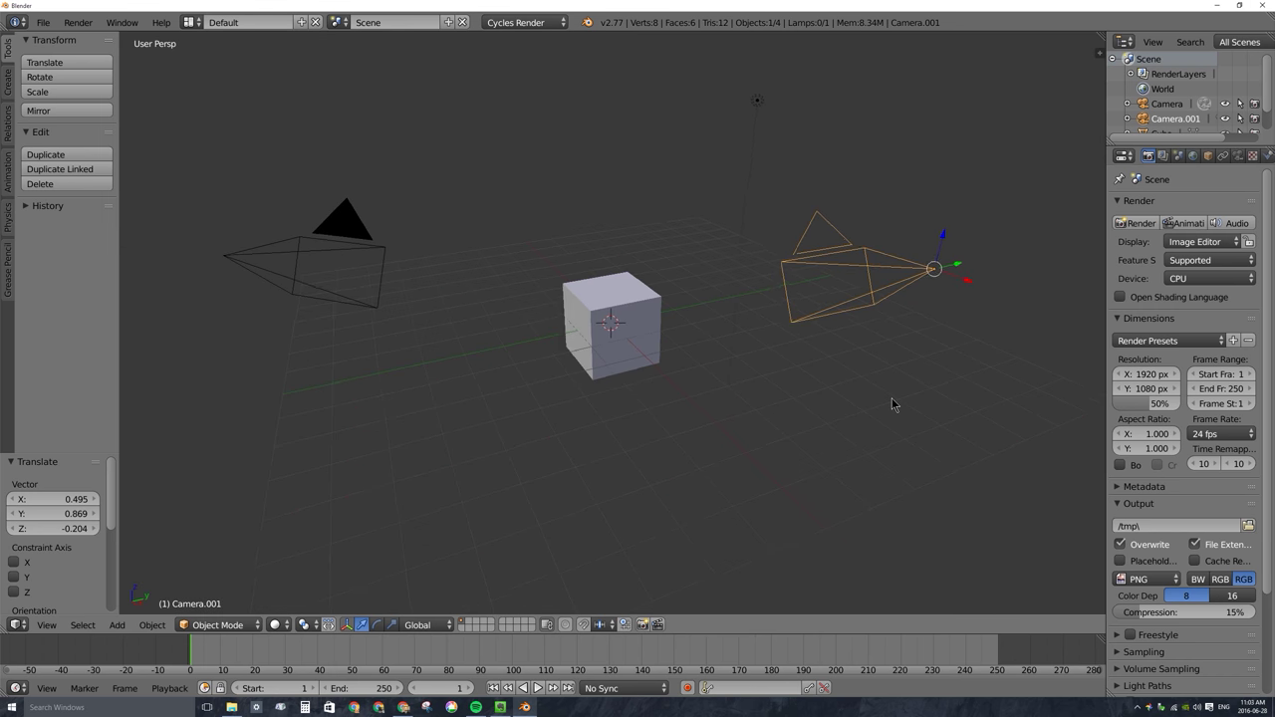
key("a")
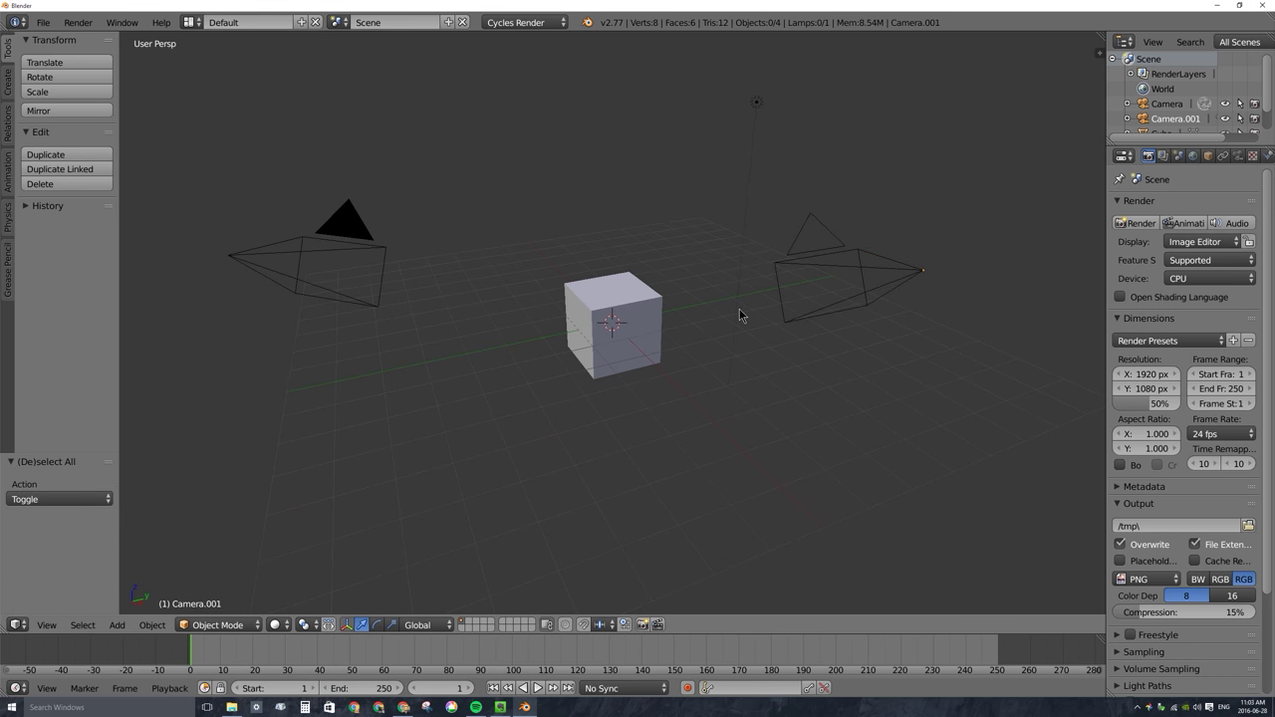
Select the original left Camera instead of Camera.001.
right_click(852, 261)
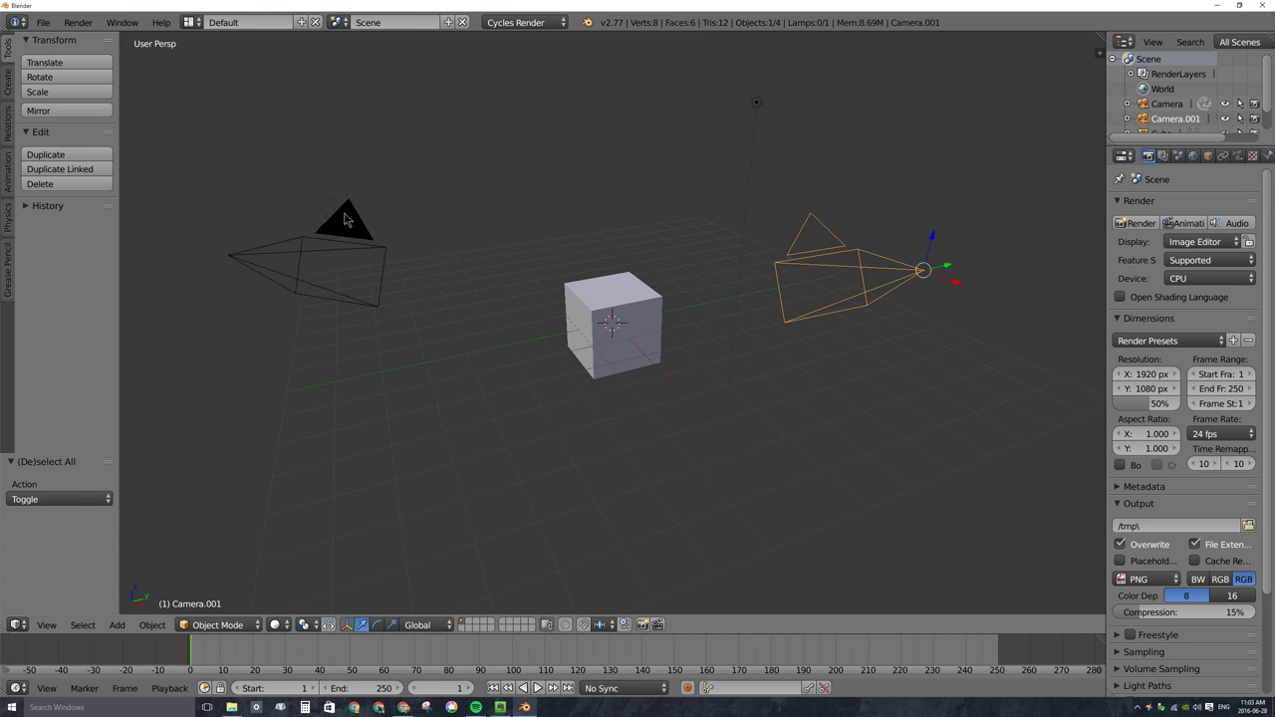
right_click(358, 231)
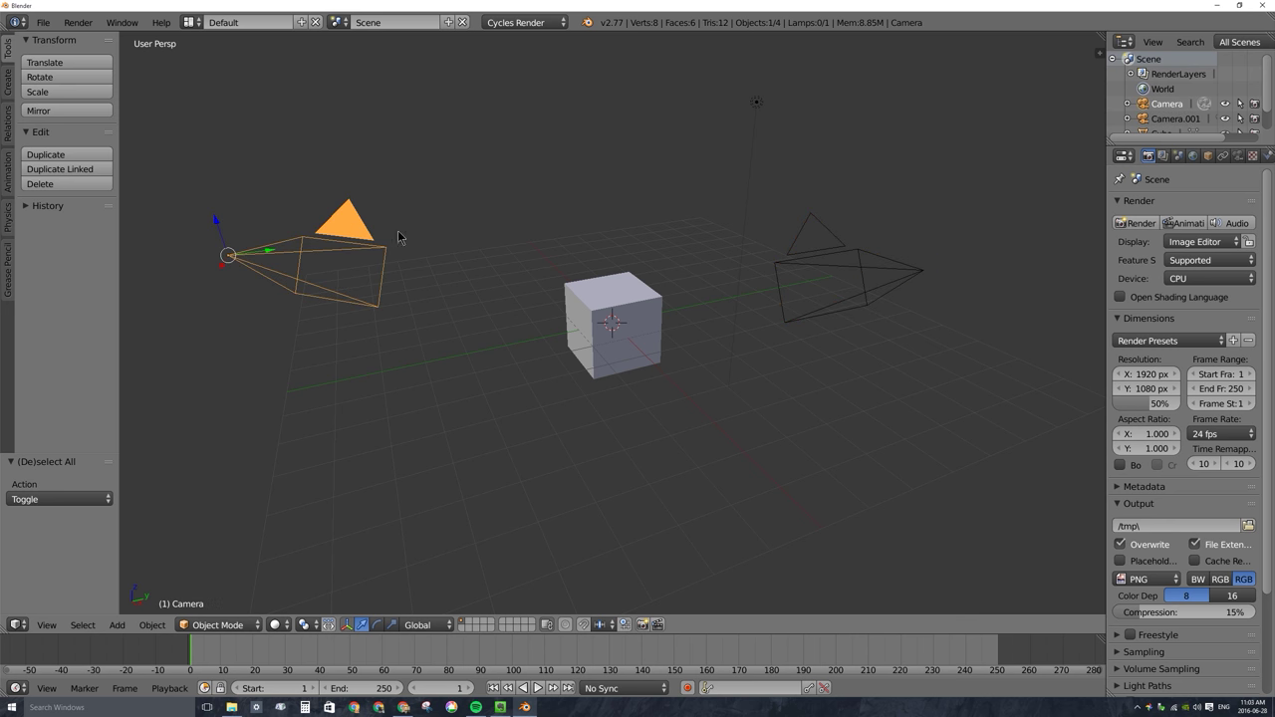
right_click(834, 251)
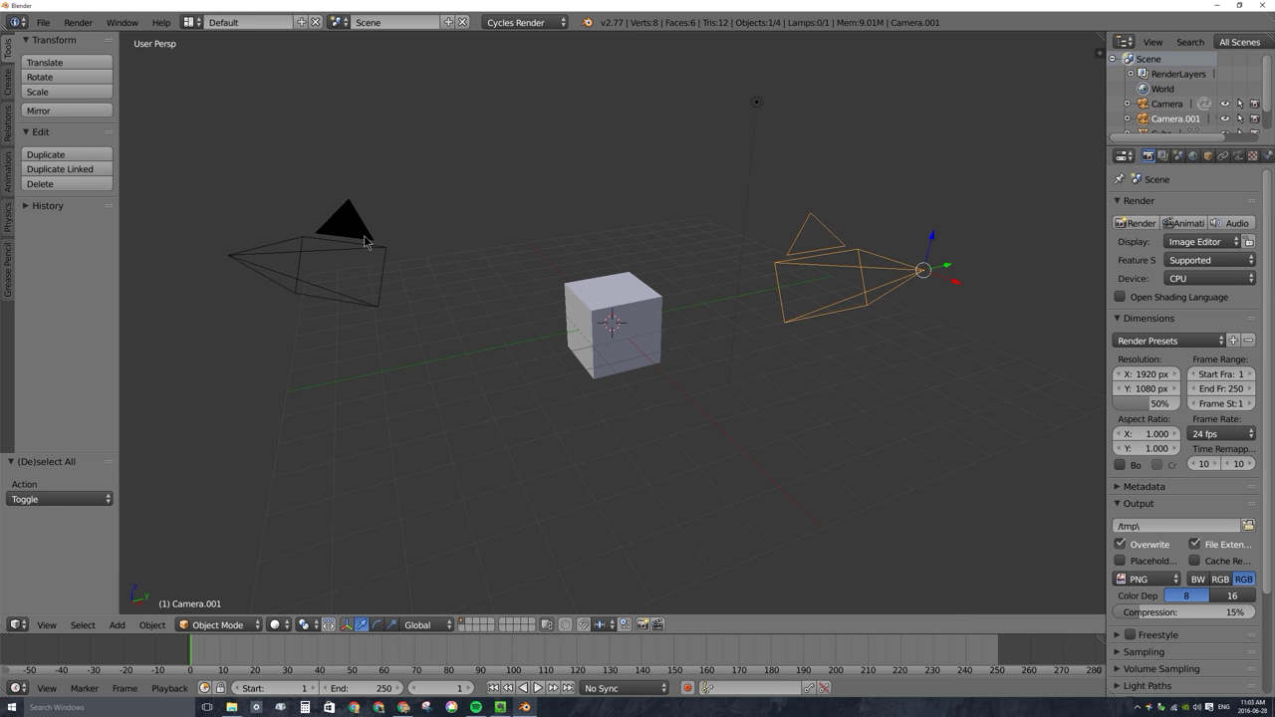
right_click(367, 243)
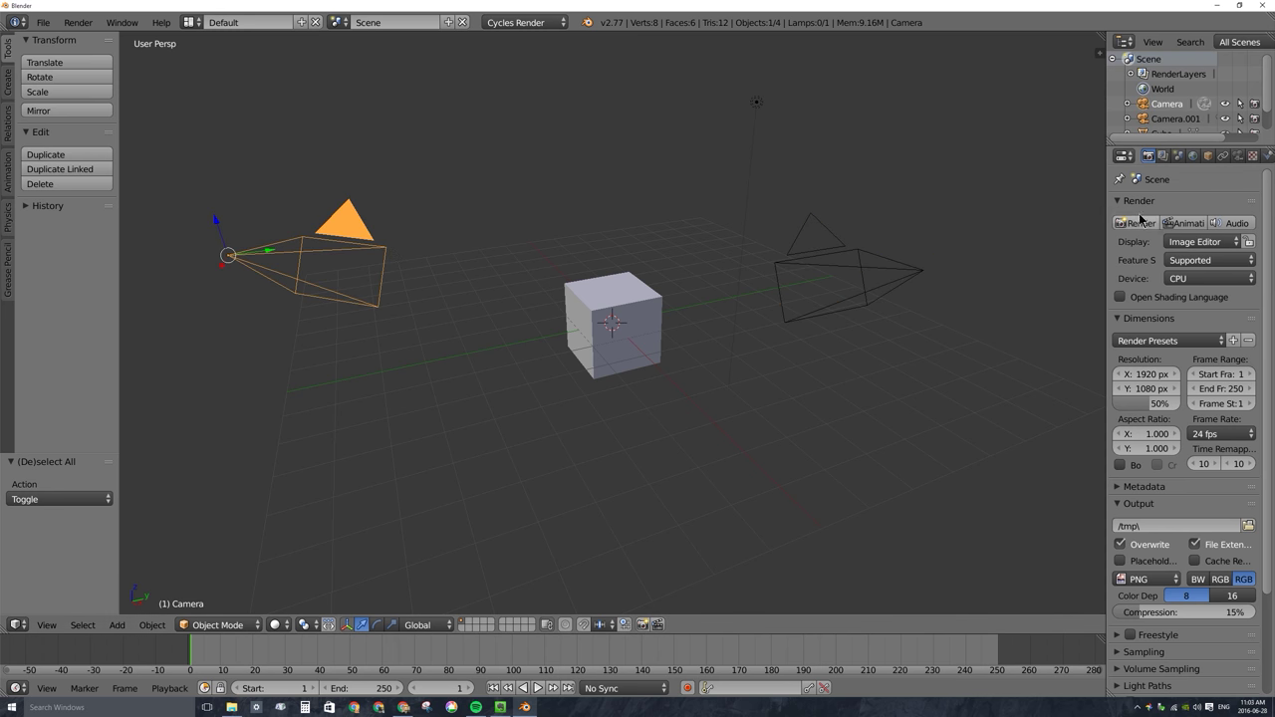
Widen the properties area, set the Scene camera to Camera.001, and briefly view through it.
left_click_drag(1104, 179, 1006, 179)
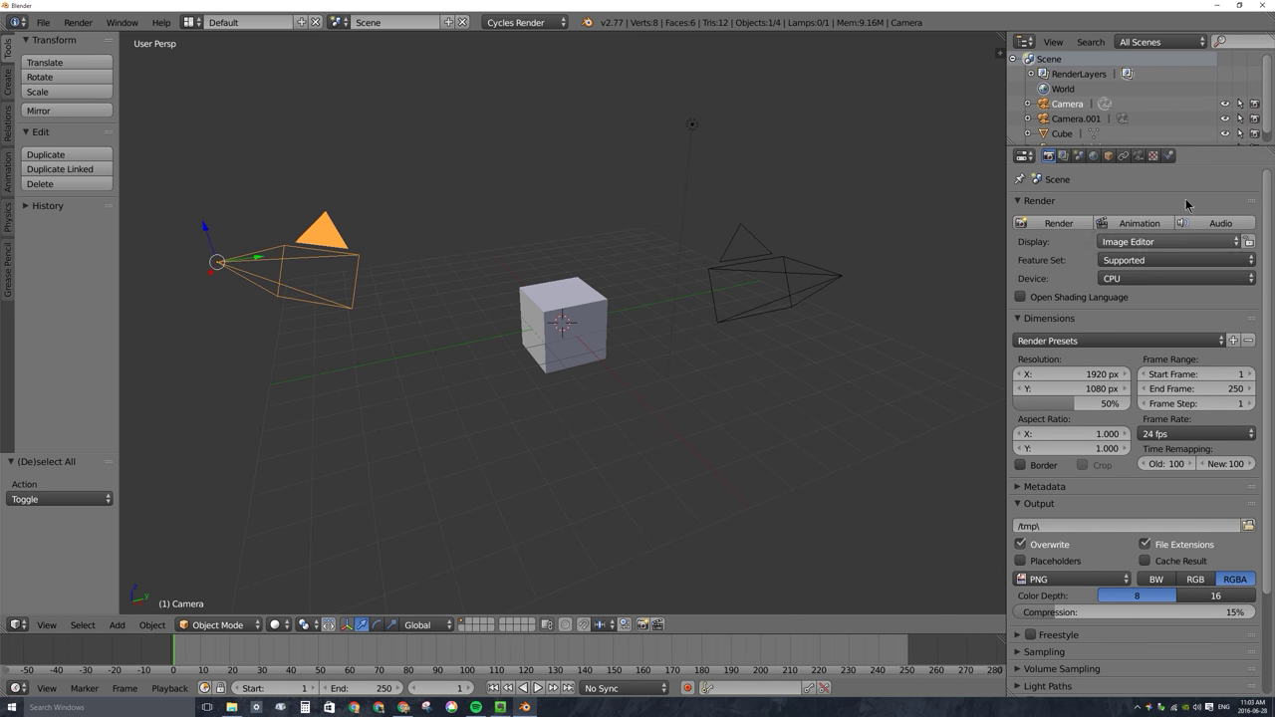
left_click(1078, 156)
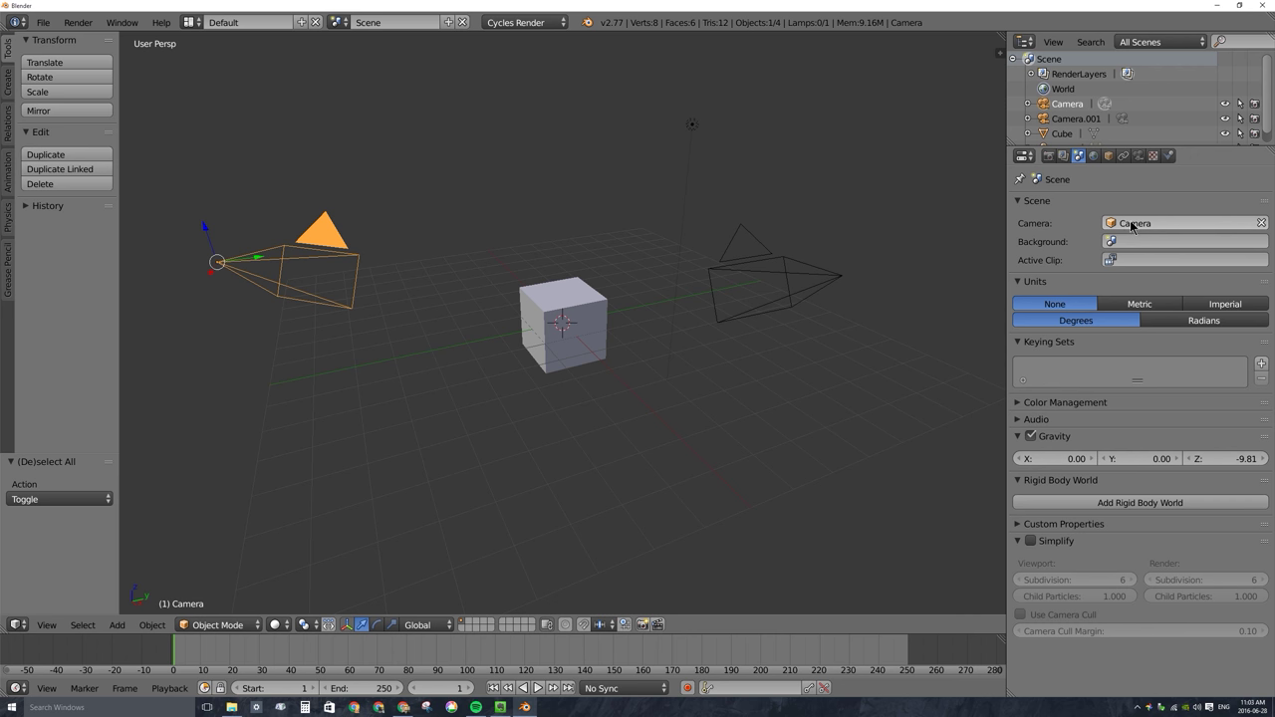
left_click(1187, 225)
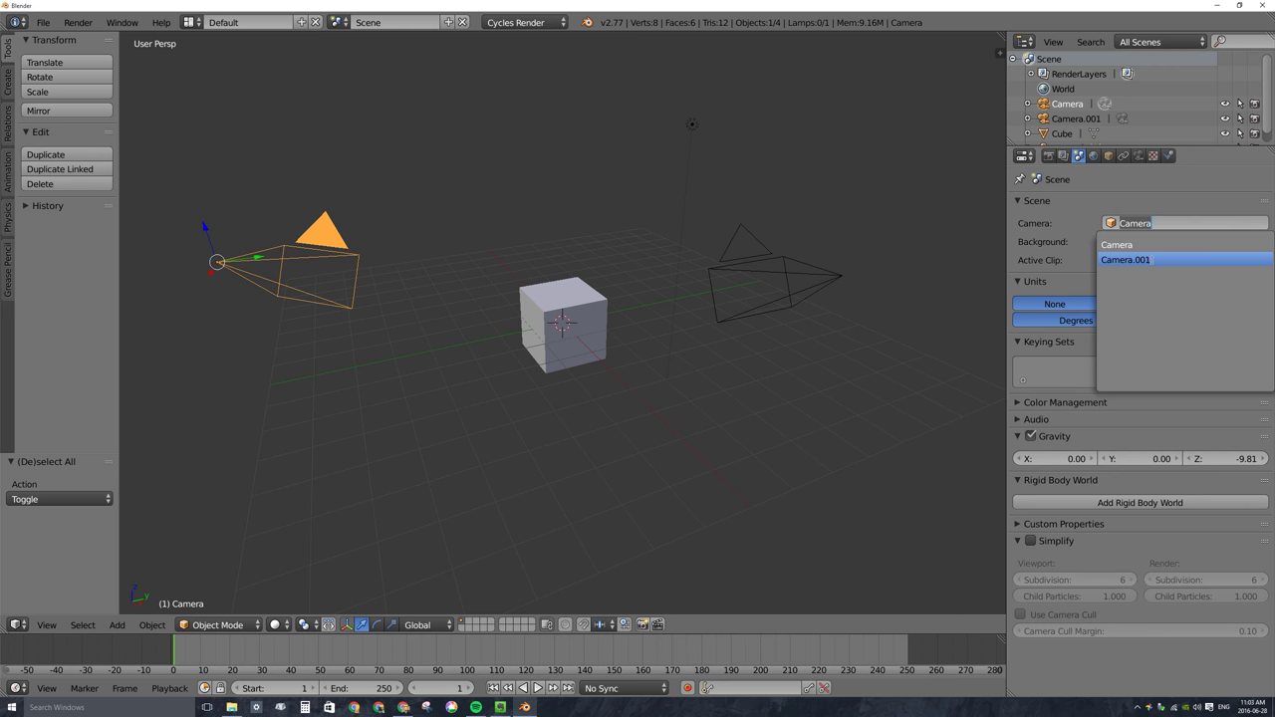
left_click(1156, 259)
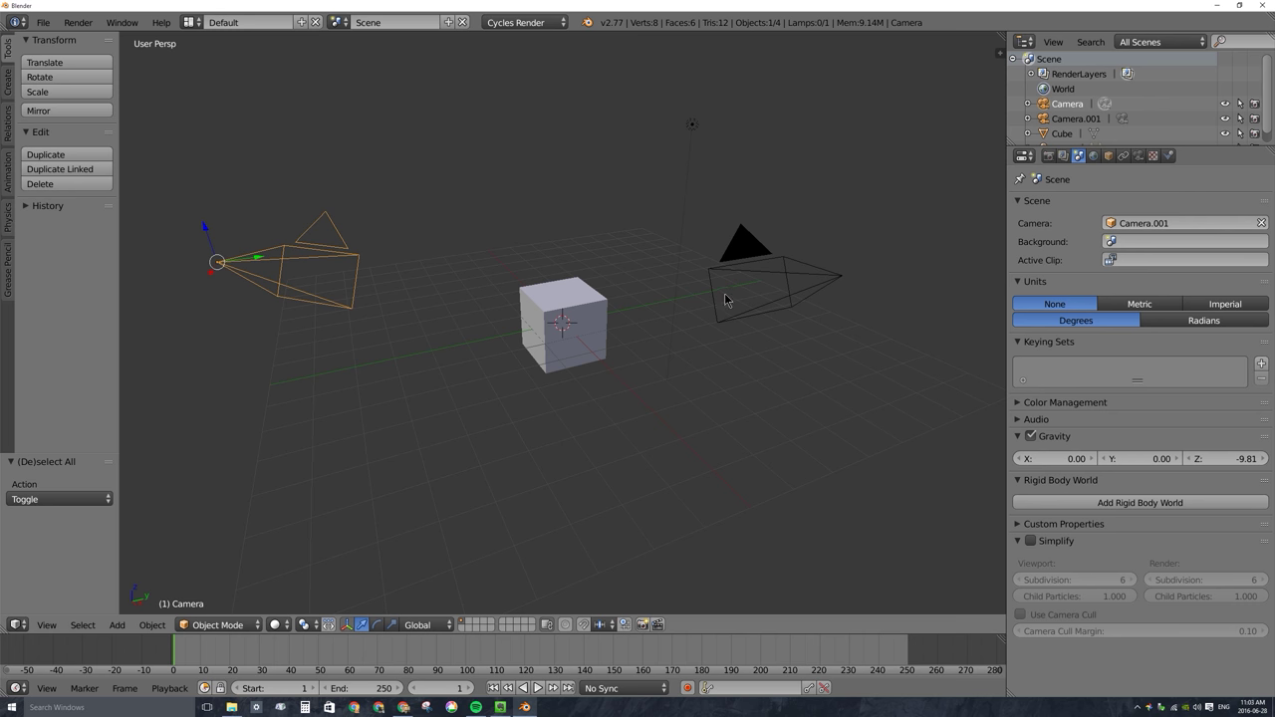
key("KP_0")
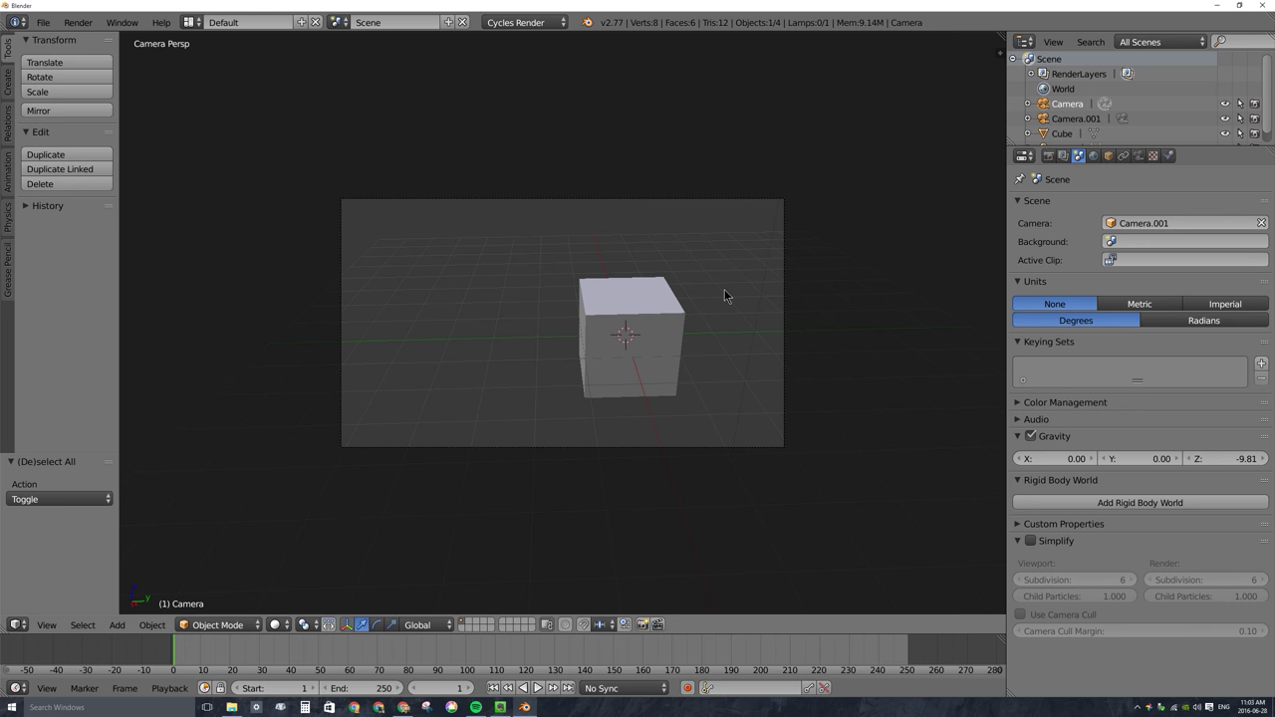
key("KP_0")
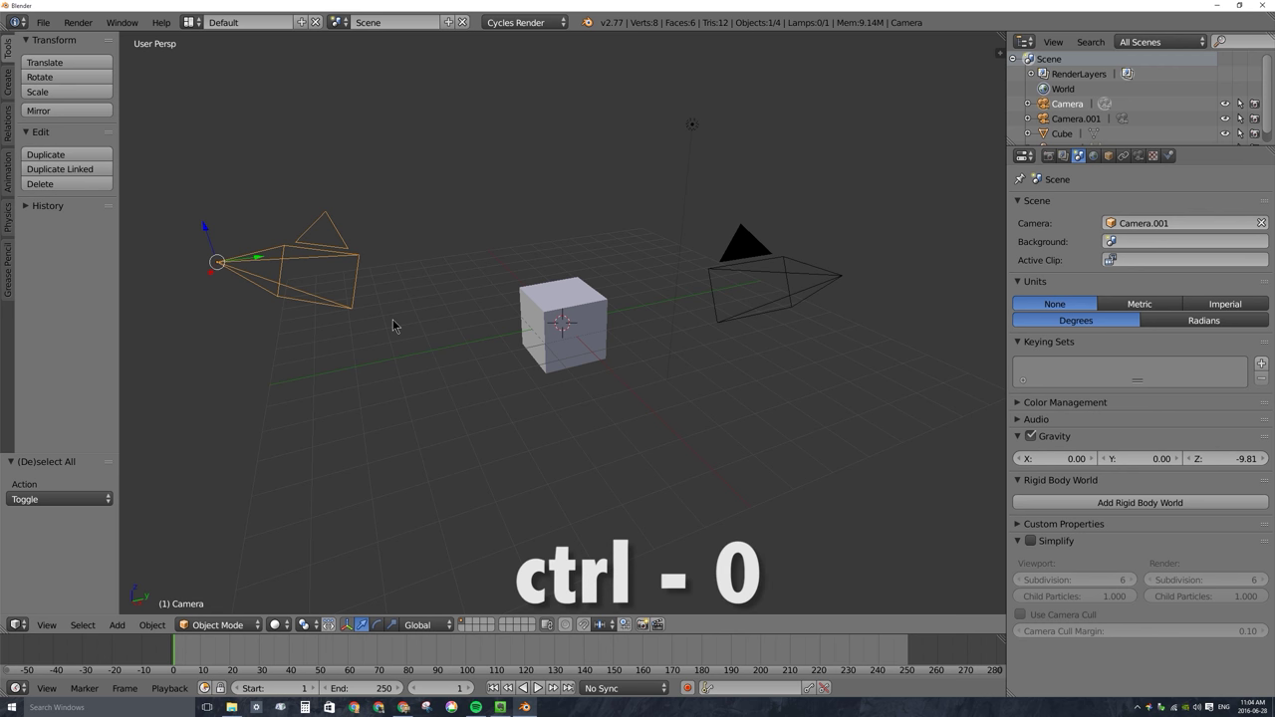
Make the left Camera active with Ctrl+Numpad 0, then switch back to Camera.001, viewing through each.
key("ctrl+KP_0")
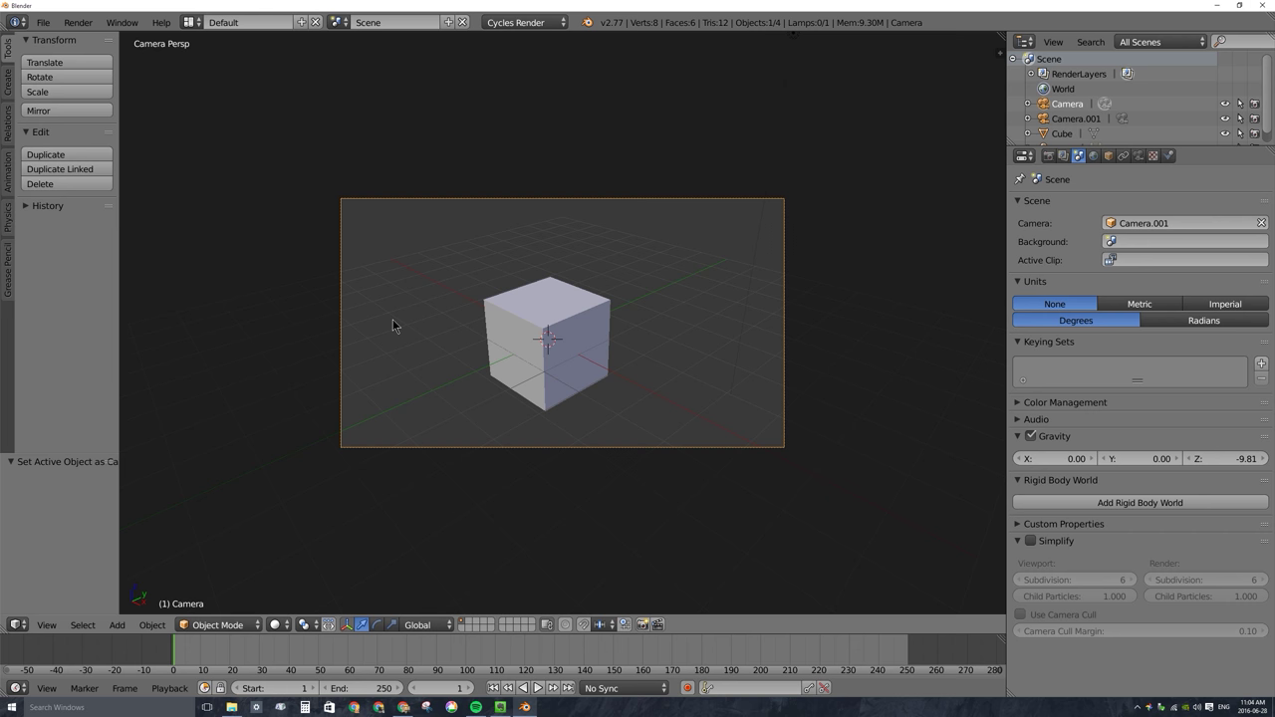
key("KP_0")
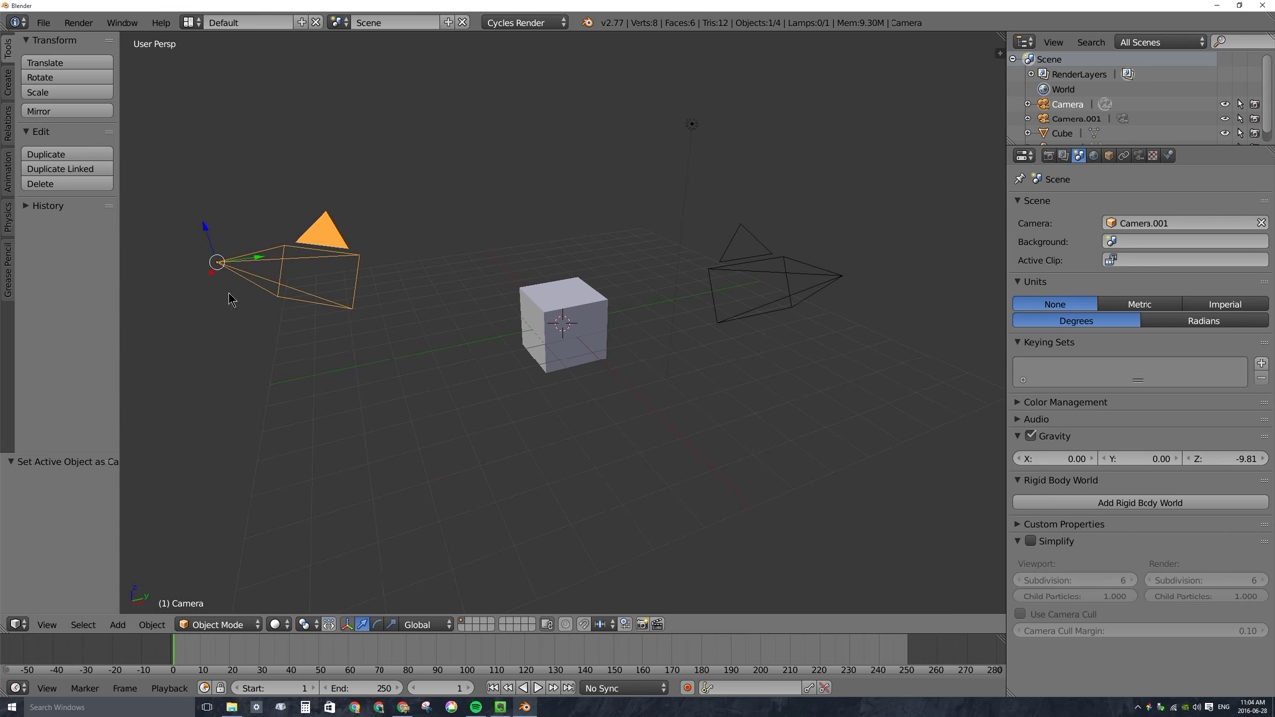
right_click(760, 265)
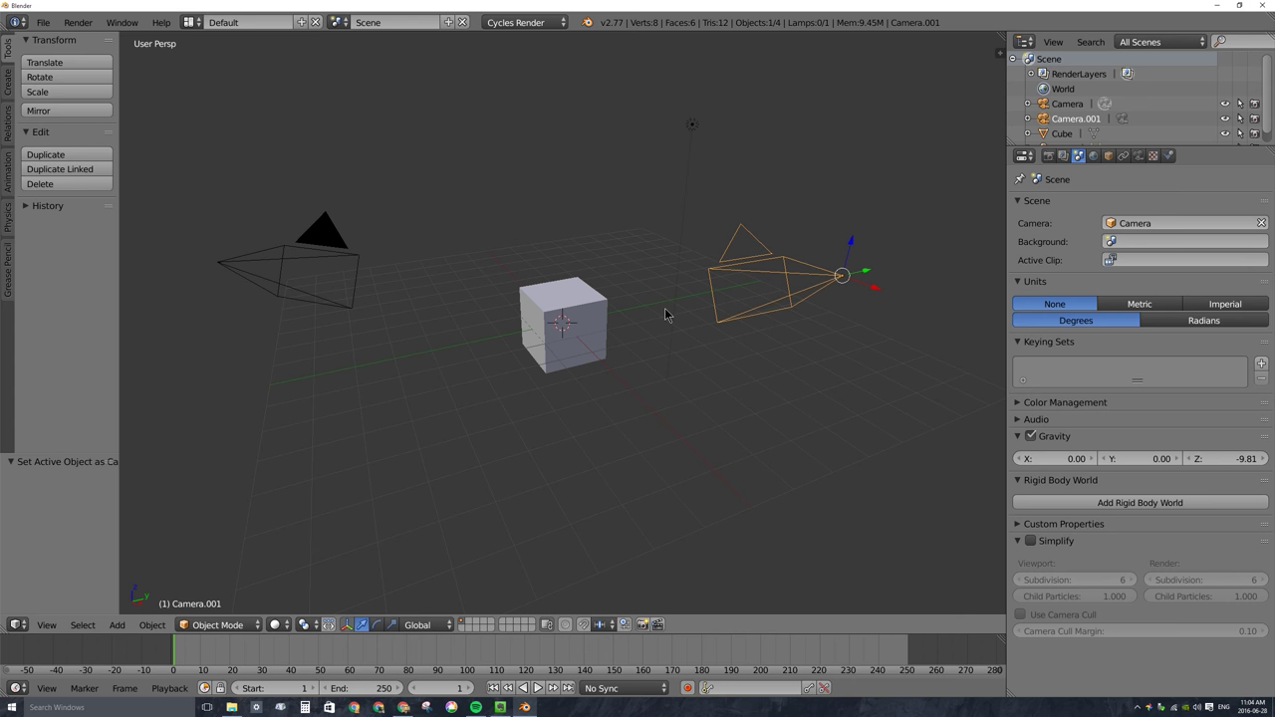
key("KP_0")
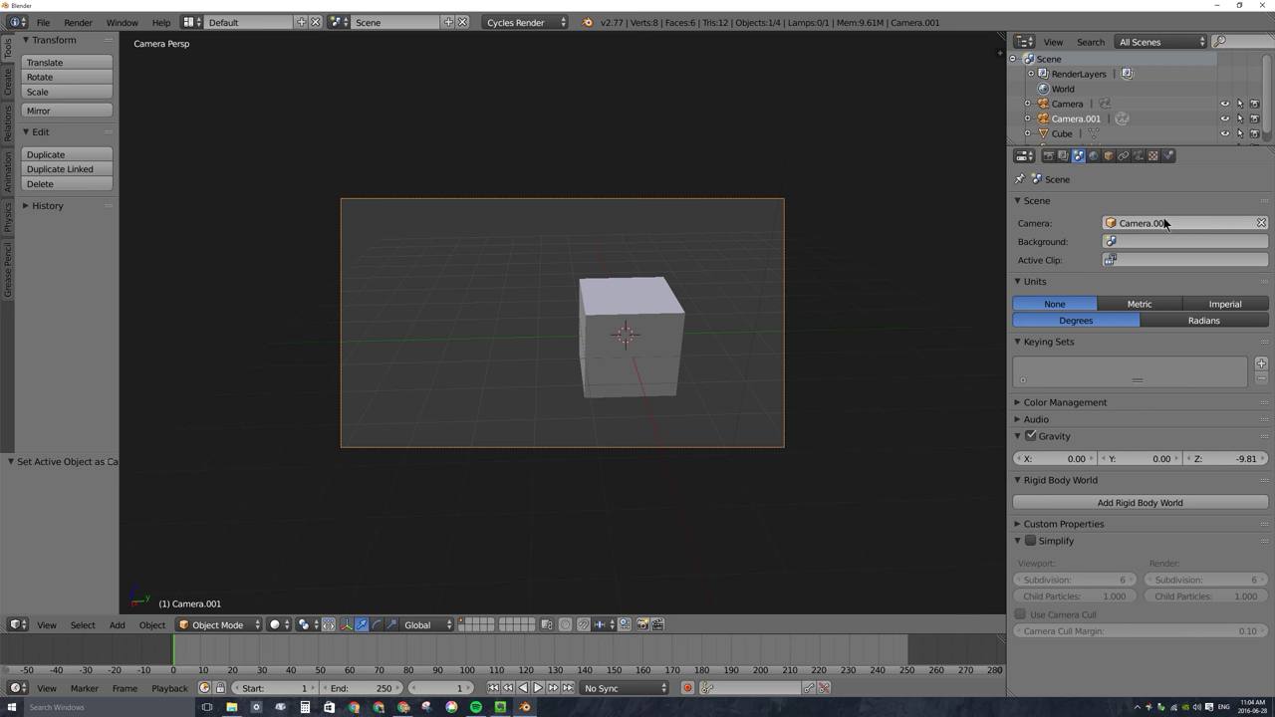
key("KP_0")
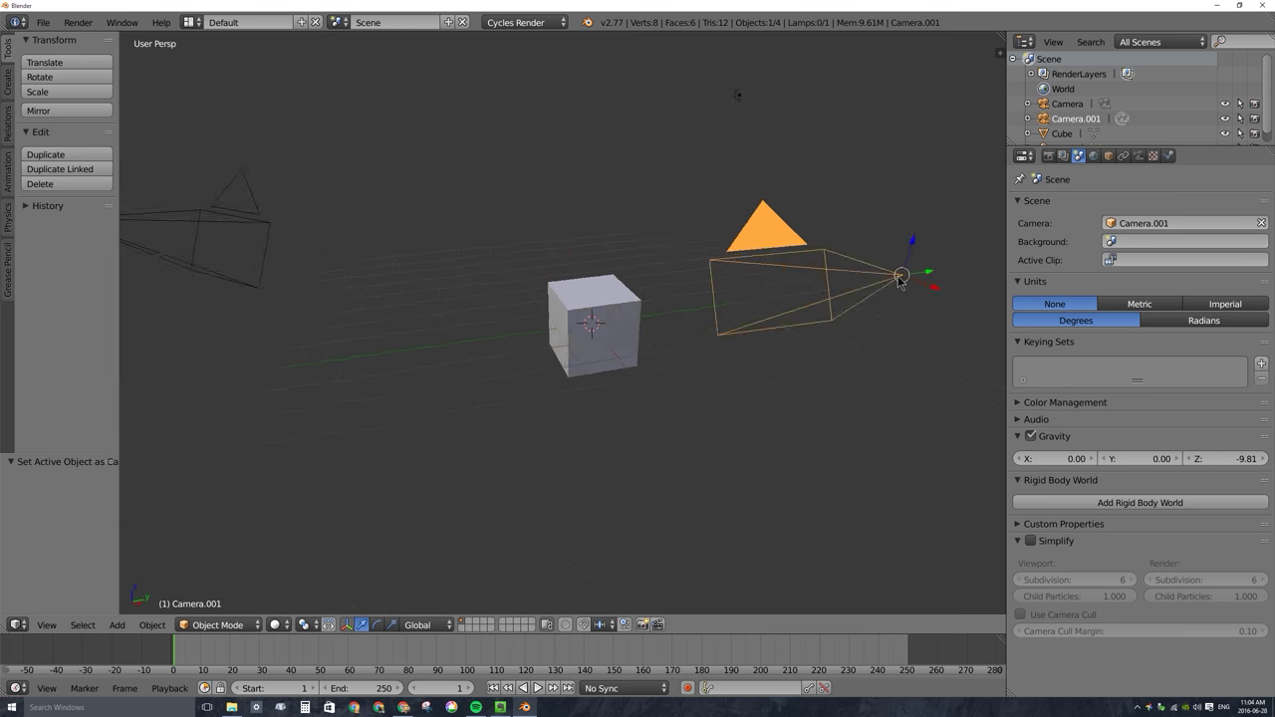
right_click(327, 255)
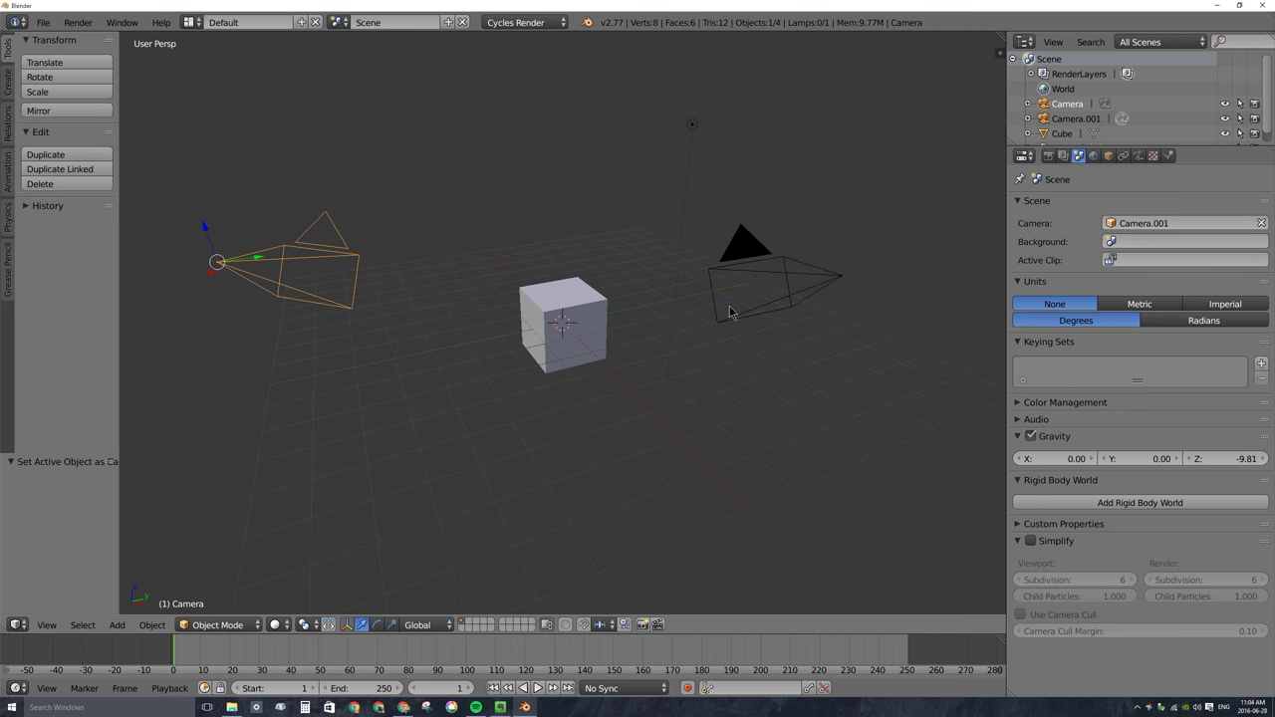